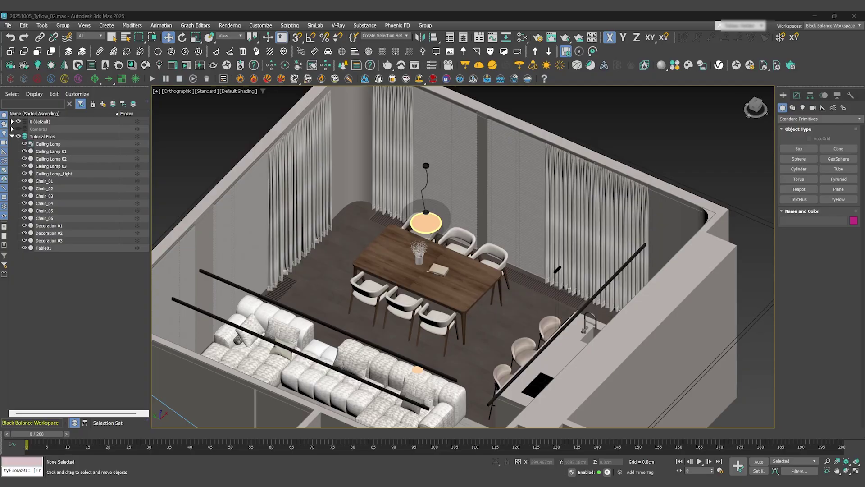
- Select the dining table and look down on the room, checking it in top view
{"action": "scroll", "coordinate": [428, 270], "scroll_direction": "down", "scroll_amount": 3}
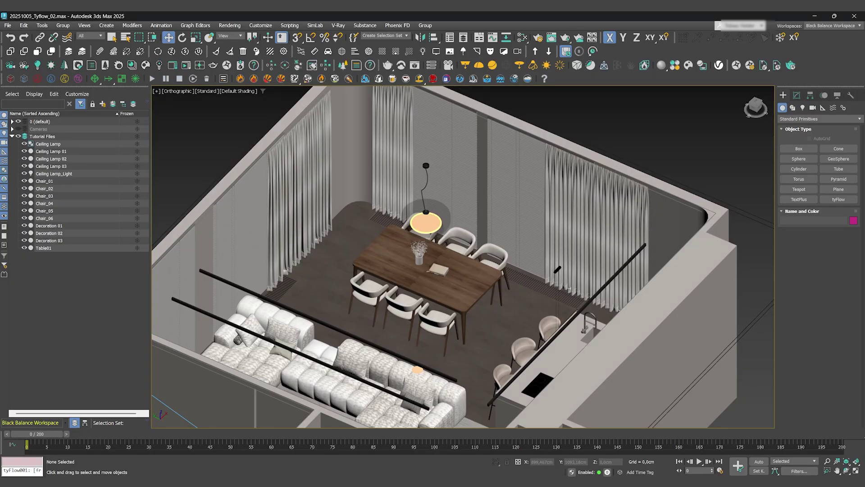
{"action": "left_click", "coordinate": [428, 271]}
{"action": "scroll", "coordinate": [429, 271], "scroll_direction": "down", "scroll_amount": 2}
{"action": "middle_click_drag", "start_coordinate": [436, 286], "coordinate": [467, 258], "text": "alt"}
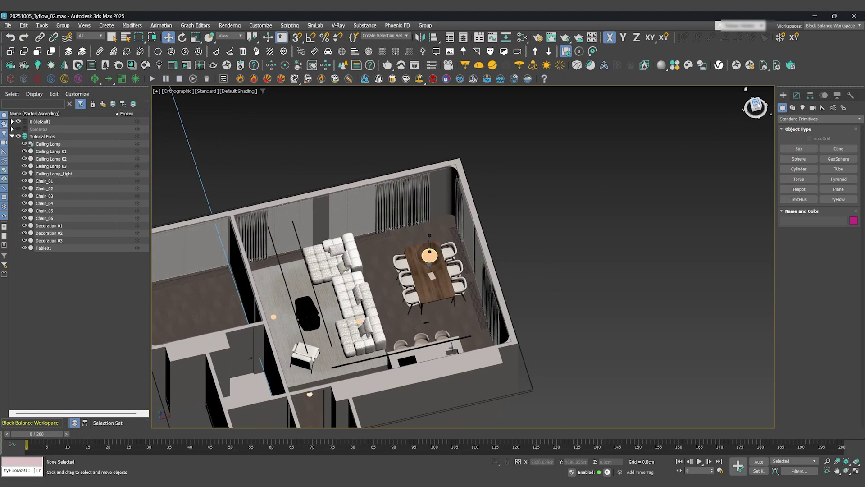
{"action": "key", "text": "t"}
{"action": "scroll", "coordinate": [434, 239], "scroll_direction": "up", "scroll_amount": 5}
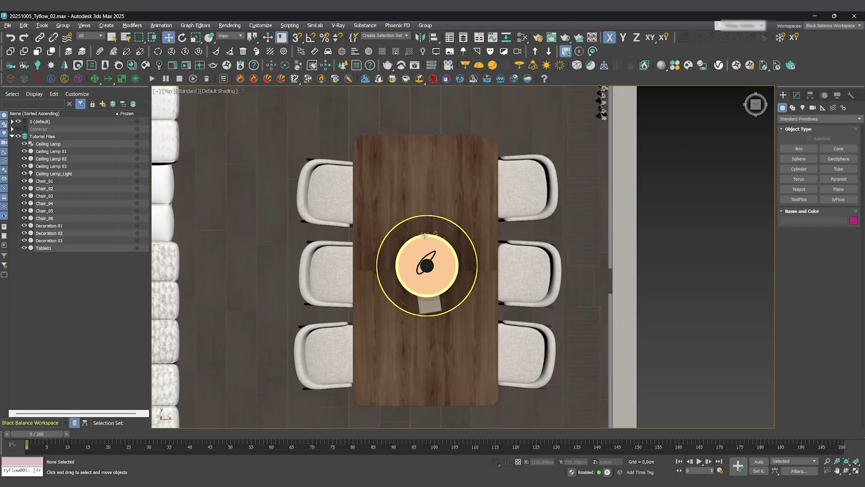
{"action": "scroll", "coordinate": [431, 252], "scroll_direction": "down", "scroll_amount": 6}
{"action": "middle_click_drag", "start_coordinate": [428, 262], "coordinate": [406, 295], "text": "alt"}
{"action": "scroll", "coordinate": [344, 218], "scroll_direction": "up", "scroll_amount": 6}
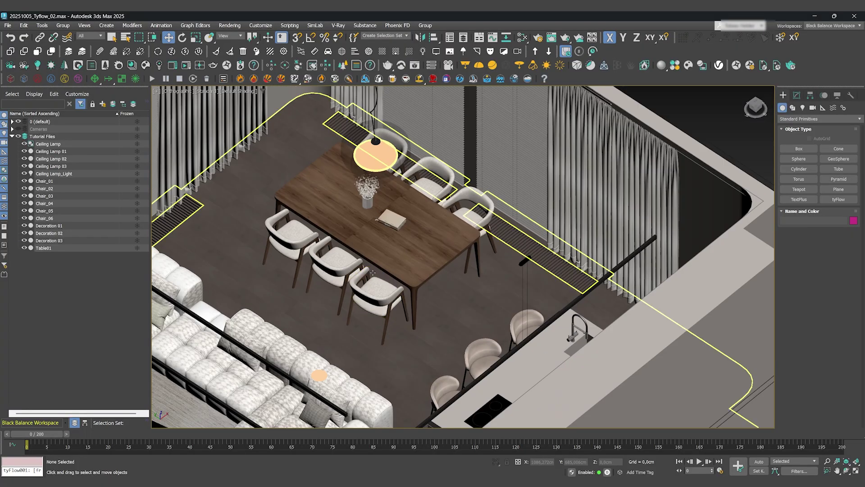
- Select the ceiling lamp, frame a top-down view of the room, then clear the selection
{"action": "left_click", "coordinate": [37, 145]}
{"action": "middle_click_drag", "start_coordinate": [354, 233], "coordinate": [357, 338]}
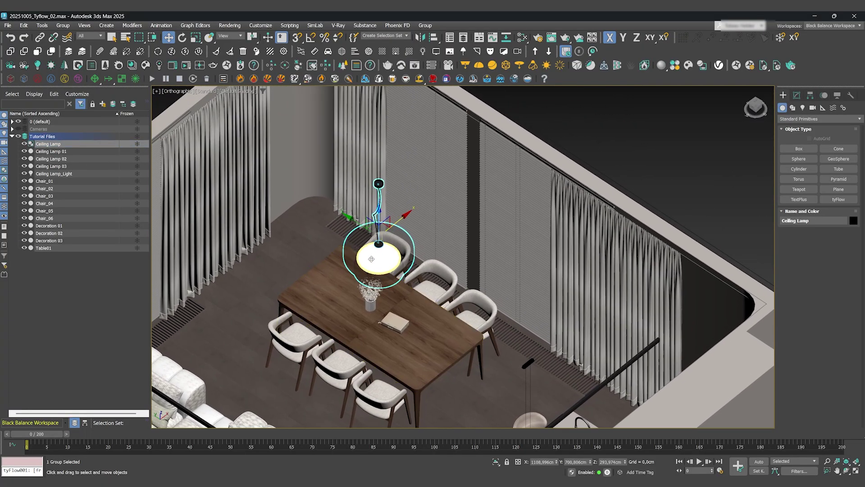
{"action": "scroll", "coordinate": [374, 258], "scroll_direction": "down", "scroll_amount": 5}
{"action": "middle_click_drag", "start_coordinate": [374, 258], "coordinate": [374, 334], "text": "alt"}
{"action": "key", "text": "ctrl+d"}
- Create a Tyflow_Chairs layer and move all six chairs into it
{"action": "left_click", "coordinate": [104, 104]}
{"action": "type", "text": "Tyflow_Chairs"}
{"action": "key", "text": "Return"}
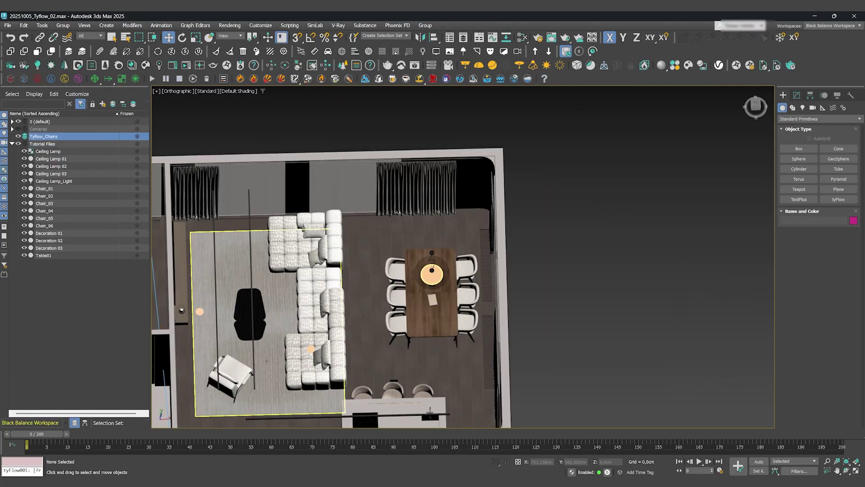
{"action": "left_click", "coordinate": [44, 189]}
{"action": "left_click", "coordinate": [44, 225], "text": "shift"}
{"action": "left_click_drag", "start_coordinate": [44, 203], "coordinate": [44, 255]}
- Create a new layer named Tyflow_Table
{"action": "left_click", "coordinate": [104, 105]}
{"action": "type", "text": "Tyflow_Table"}
{"action": "key", "text": "Return"}
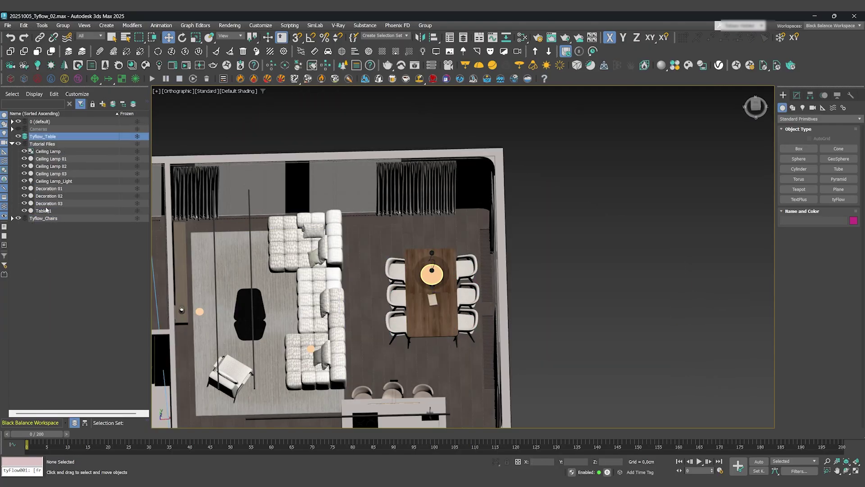
- Create a layer named Lamp and move the ceiling lamps into it
{"action": "left_click", "coordinate": [102, 105]}
{"action": "type", "text": "Tyflow_Lamp"}
{"action": "key", "text": "ctrl+a"}
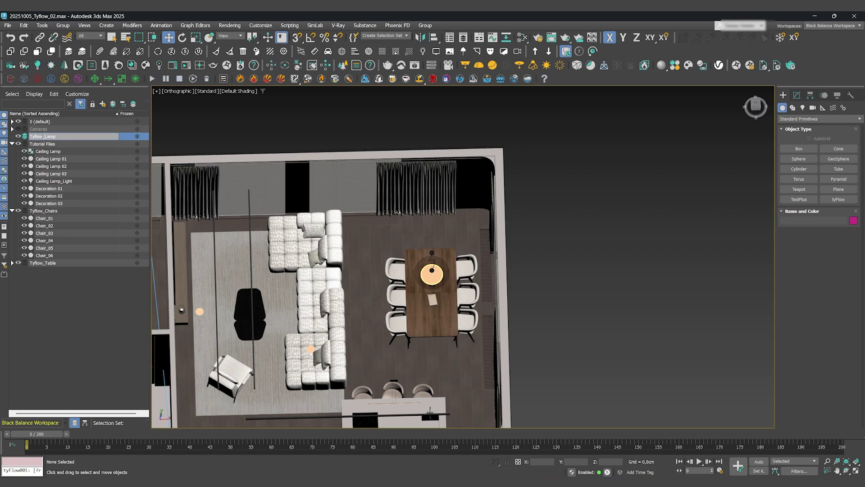
{"action": "type", "text": "Lamp"}
{"action": "key", "text": "Return"}
{"action": "left_click", "coordinate": [48, 151]}
{"action": "left_click", "coordinate": [53, 181], "text": "shift"}
{"action": "left_click_drag", "start_coordinate": [49, 166], "coordinate": [35, 136]}
- Rename the Tutorial Files layer to Tyflow_Decoration and expand Tyflow_Table to show Table01
{"action": "double_click", "coordinate": [44, 181]}
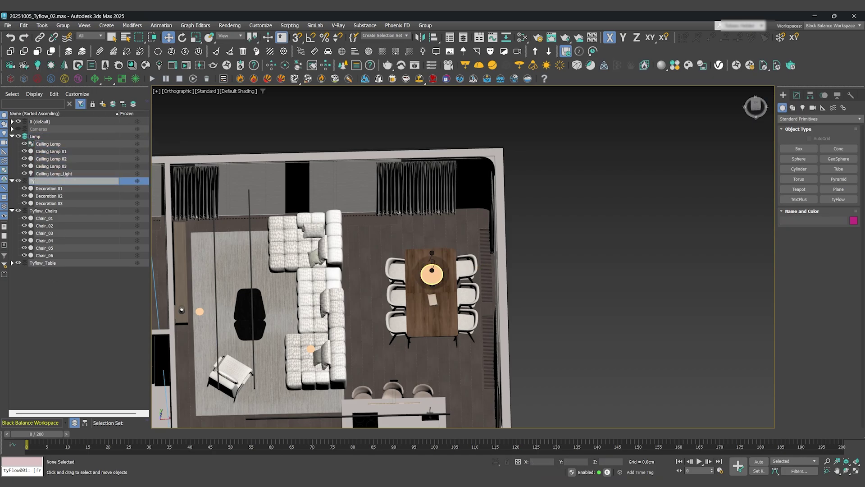
{"action": "type", "text": "Tyflow_Decoration"}
{"action": "key", "text": "Return"}
{"action": "left_click", "coordinate": [13, 263]}
{"action": "left_click", "coordinate": [40, 210]}
- Add an empty layer named Tyflow and return to the top view
{"action": "left_click", "coordinate": [103, 104]}
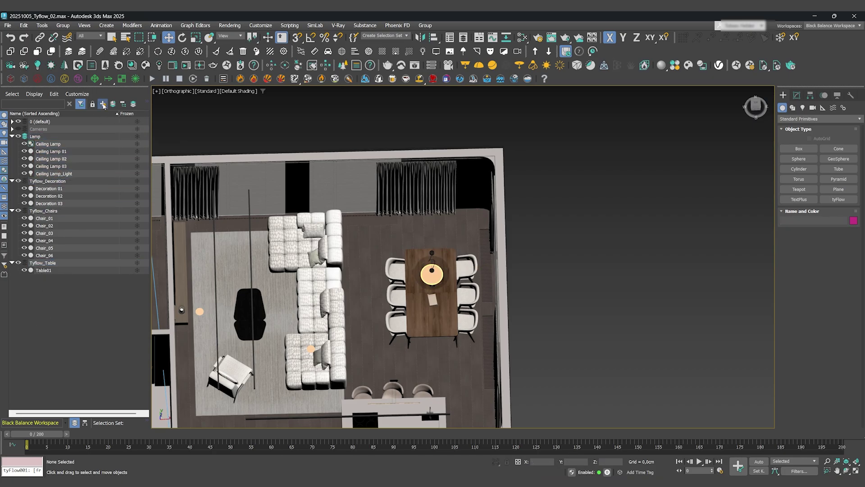
{"action": "type", "text": "Tyflow"}
{"action": "key", "text": "Return"}
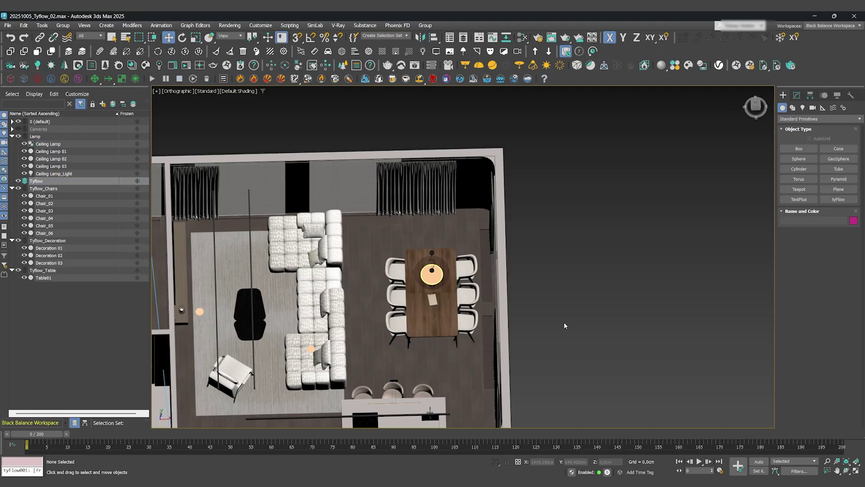
{"action": "key", "text": "t"}
{"action": "left_click", "coordinate": [806, 120]}
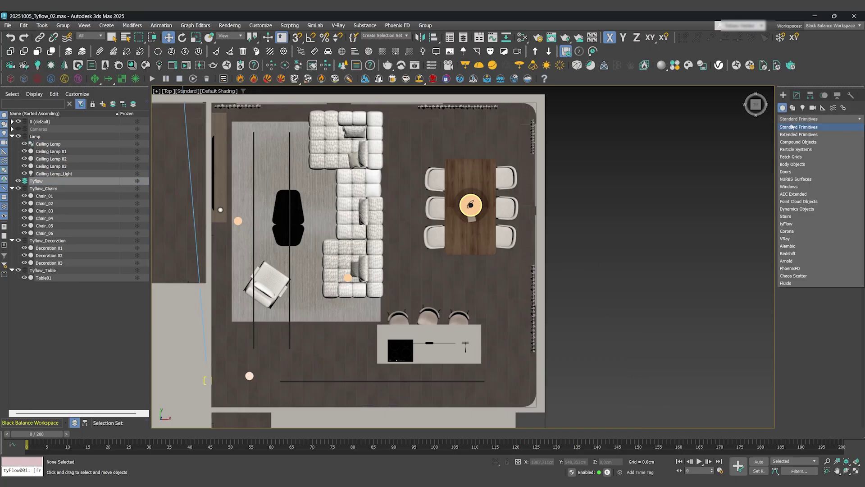
- Create a tyFlow object beside the room and open its editor
{"action": "left_click", "coordinate": [797, 127]}
{"action": "left_click", "coordinate": [839, 200]}
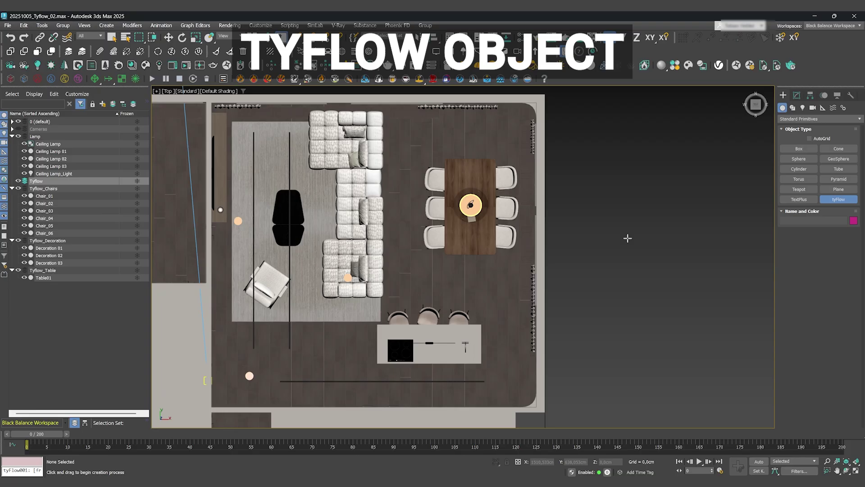
{"action": "left_click_drag", "start_coordinate": [611, 284], "coordinate": [620, 298]}
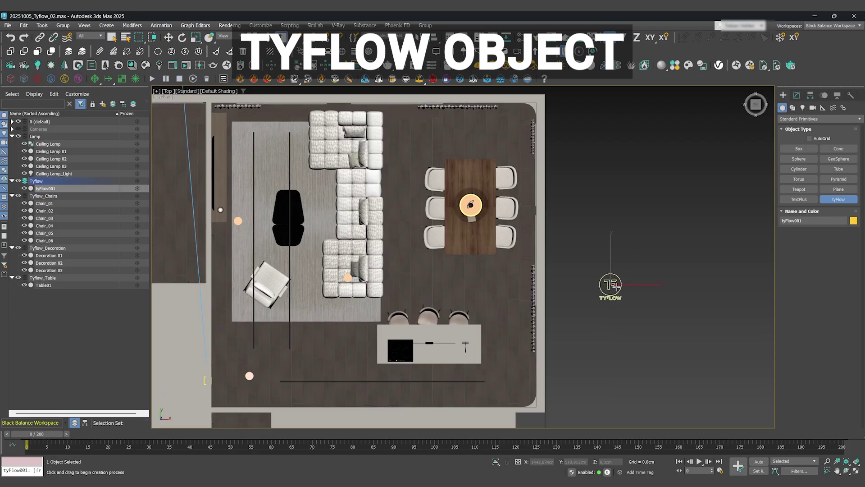
{"action": "key", "text": "shift+z"}
{"action": "left_click", "coordinate": [797, 96]}
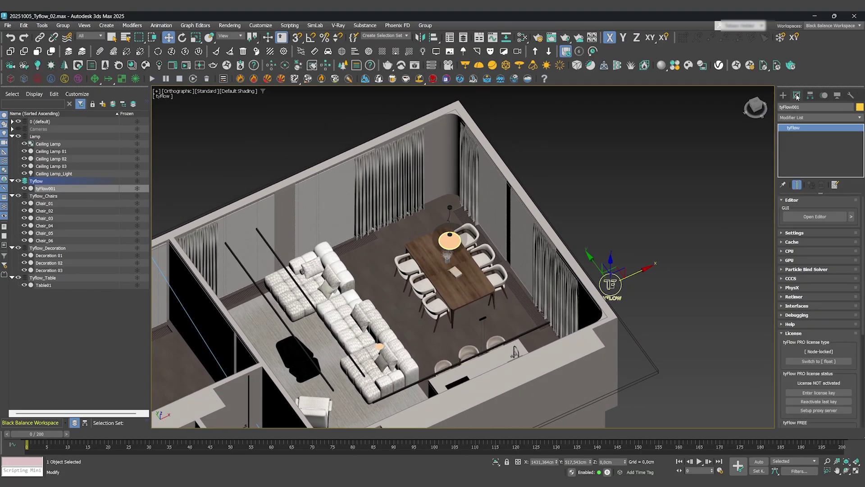
{"action": "left_click", "coordinate": [811, 217]}
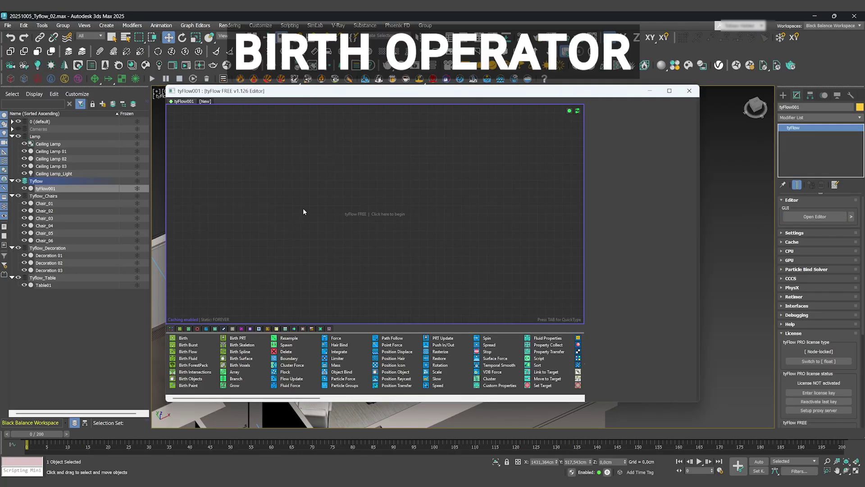
- Start a new event with a Birth Objects operator holding the six chairs
{"action": "left_click_drag", "start_coordinate": [189, 378], "coordinate": [272, 266]}
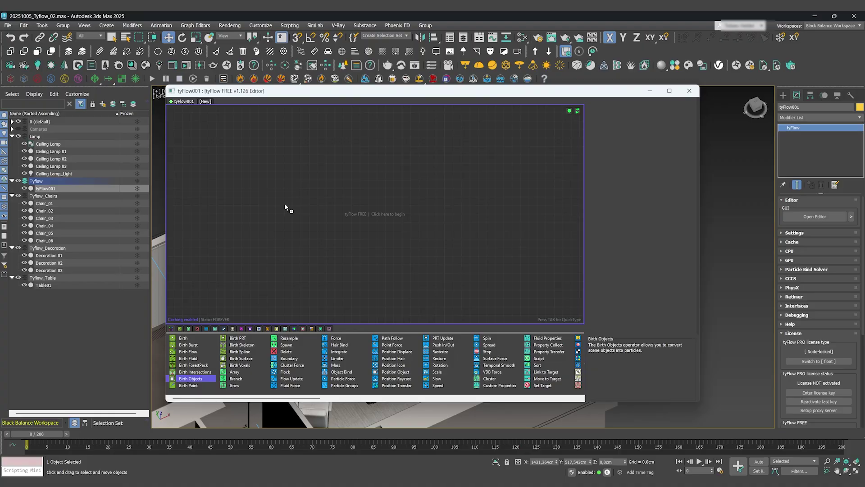
{"action": "left_click_drag", "start_coordinate": [286, 208], "coordinate": [285, 211]}
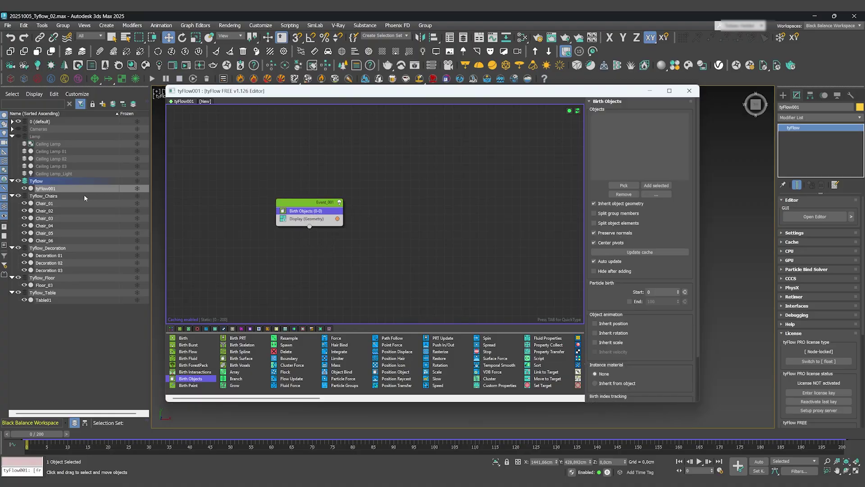
{"action": "left_click", "coordinate": [44, 203]}
{"action": "left_click", "coordinate": [44, 240], "text": "shift"}
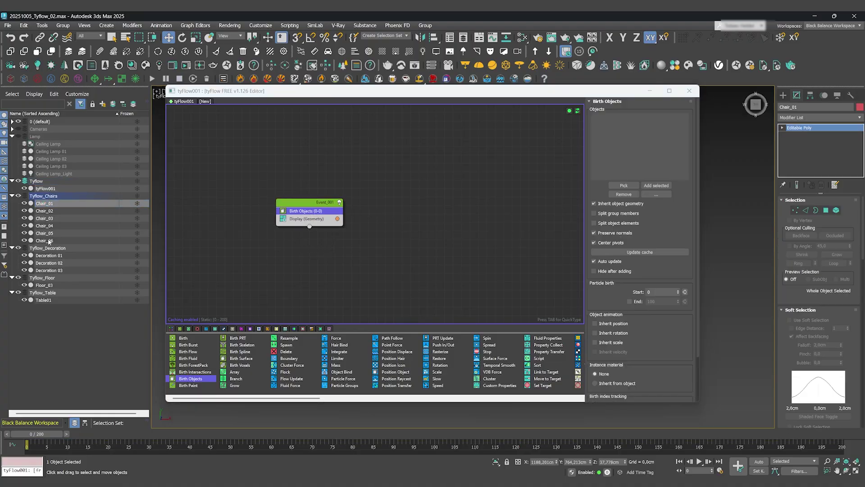
{"action": "left_click_drag", "start_coordinate": [310, 96], "coordinate": [409, 361]}
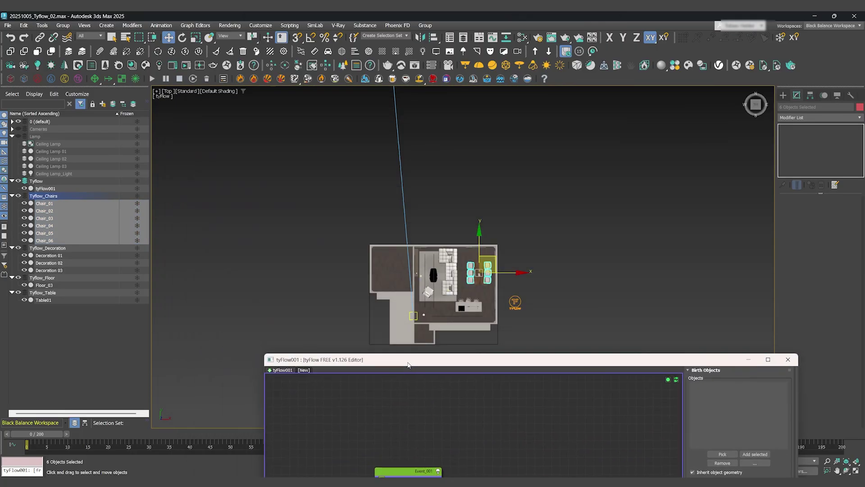
{"action": "middle_click_drag", "start_coordinate": [451, 252], "coordinate": [547, 269], "text": "alt"}
{"action": "scroll", "coordinate": [471, 254], "scroll_direction": "up", "scroll_amount": 5}
{"action": "scroll", "coordinate": [472, 253], "scroll_direction": "down", "scroll_amount": 5}
{"action": "left_click_drag", "start_coordinate": [496, 355], "coordinate": [401, 323]}
{"action": "left_click", "coordinate": [658, 263]}
- Add Table01 to Birth Objects and hide the Tyflow_Table and Tyflow_Chairs layers
{"action": "scroll", "coordinate": [459, 259], "scroll_direction": "up", "scroll_amount": 5}
{"action": "scroll", "coordinate": [437, 252], "scroll_direction": "down", "scroll_amount": 5}
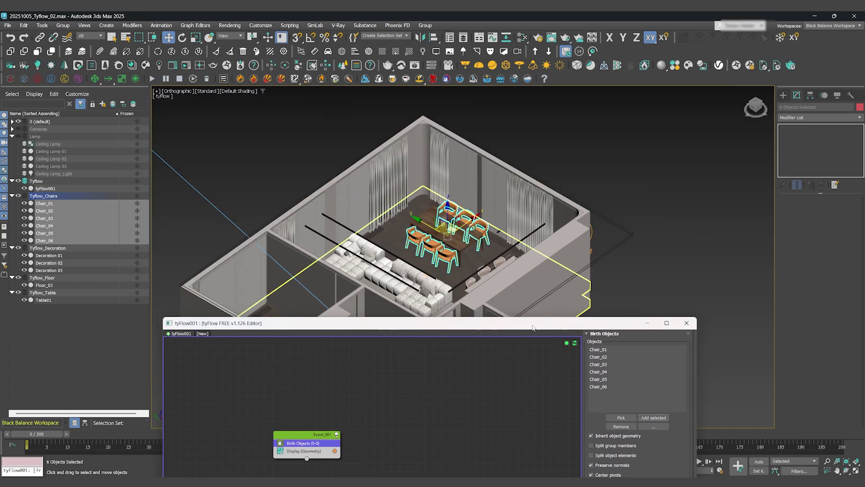
{"action": "left_click", "coordinate": [44, 300]}
{"action": "left_click", "coordinate": [654, 418]}
{"action": "left_click", "coordinate": [18, 293]}
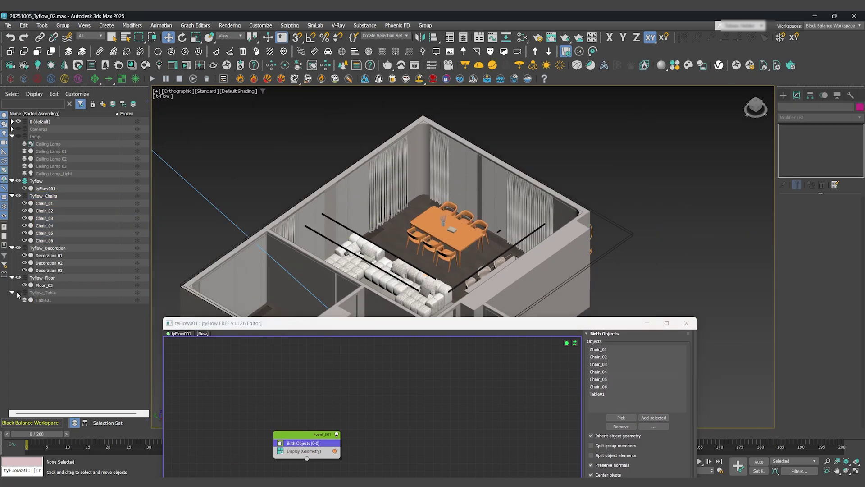
{"action": "left_click", "coordinate": [18, 195]}
- Collapse the table and chair layers and insert a Move Pivots operator before Display
{"action": "left_click", "coordinate": [12, 293]}
{"action": "left_click", "coordinate": [12, 196]}
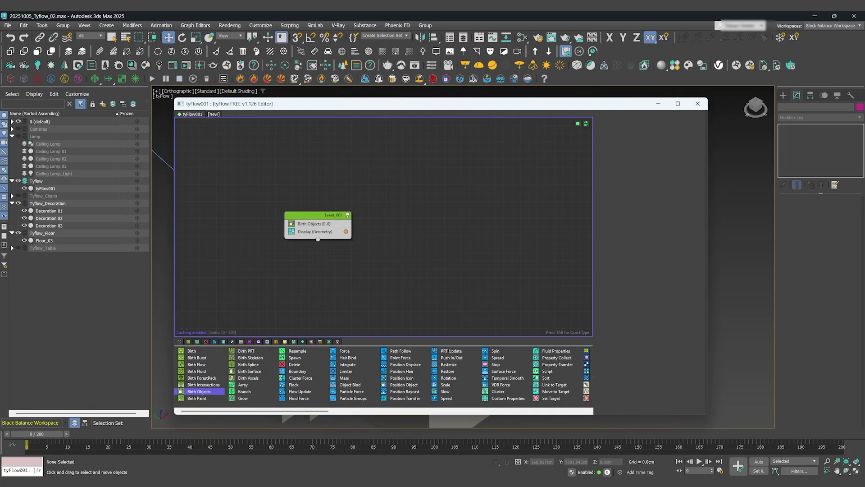
{"action": "left_click", "coordinate": [312, 232]}
{"action": "key", "text": "Tab"}
{"action": "type", "text": "movep"}
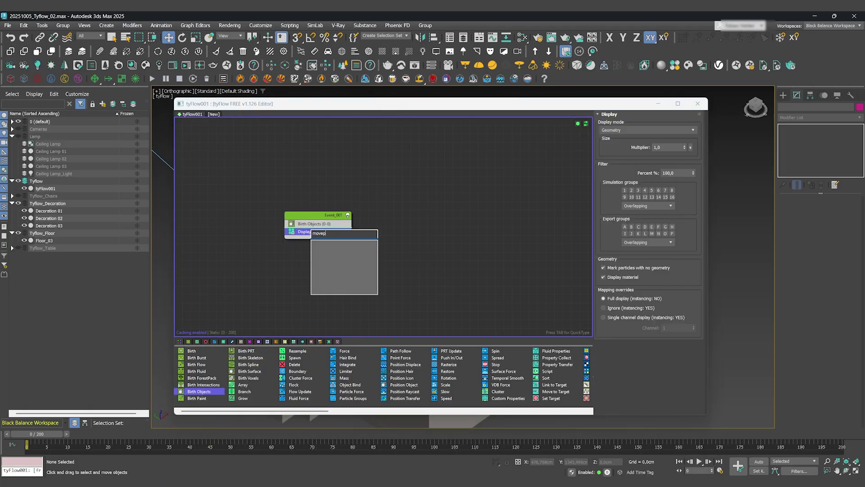
{"action": "key", "text": "BackSpace"}
{"action": "type", "text": "pi"}
{"action": "left_click", "coordinate": [327, 244]}
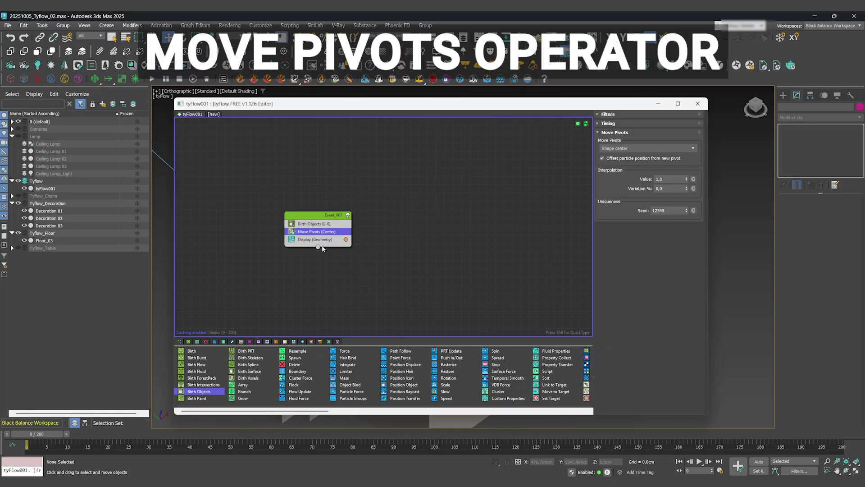
- Set Move Pivots to place pivots On shape bounds (local)
{"action": "left_click", "coordinate": [628, 148]}
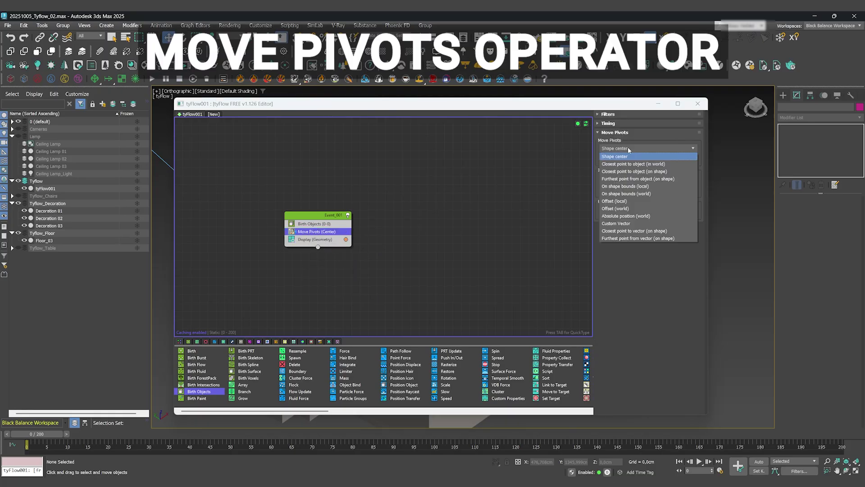
{"action": "left_click", "coordinate": [637, 186]}
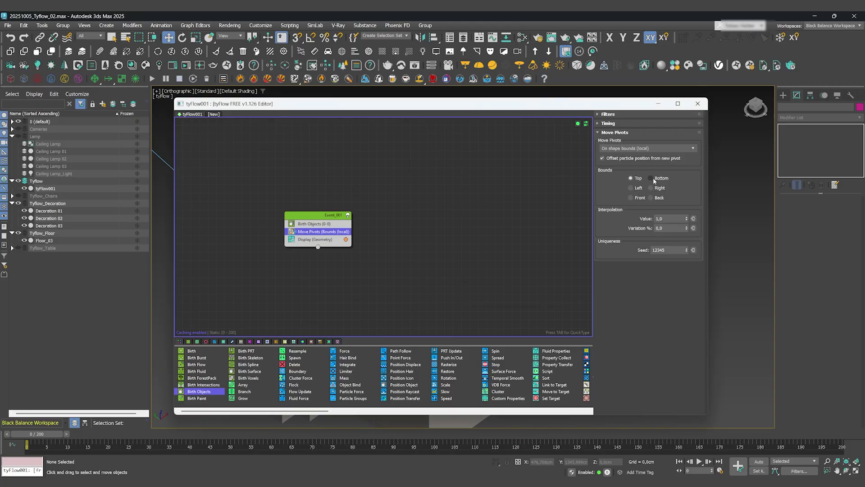
{"action": "left_click", "coordinate": [440, 239]}
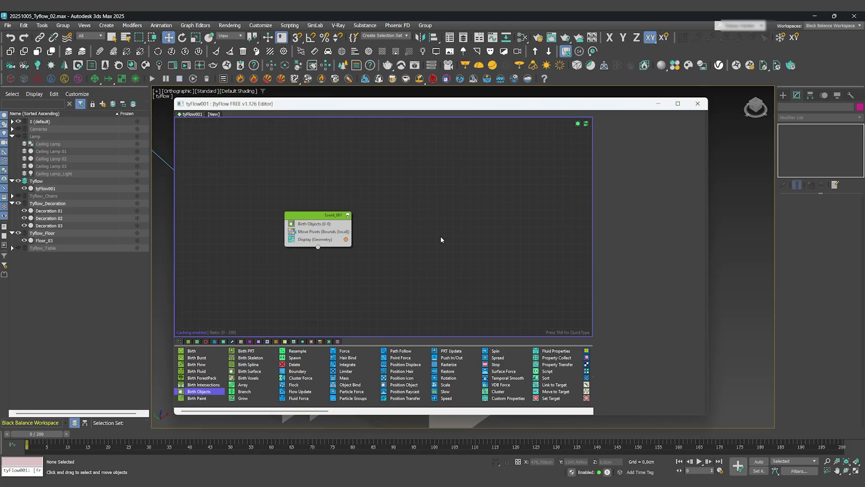
- Insert a Scale operator before Display, set to Absolute with X, Y and Z at 0%
{"action": "left_click", "coordinate": [313, 239]}
{"action": "key", "text": "Tab"}
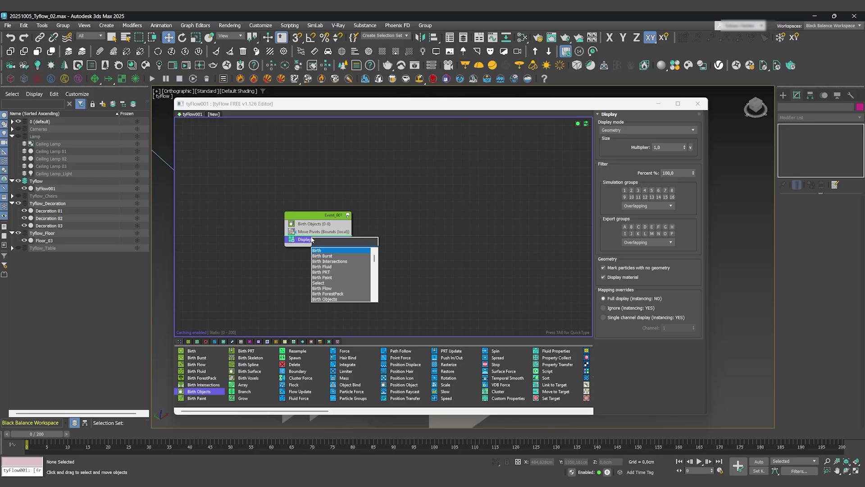
{"action": "type", "text": "scal"}
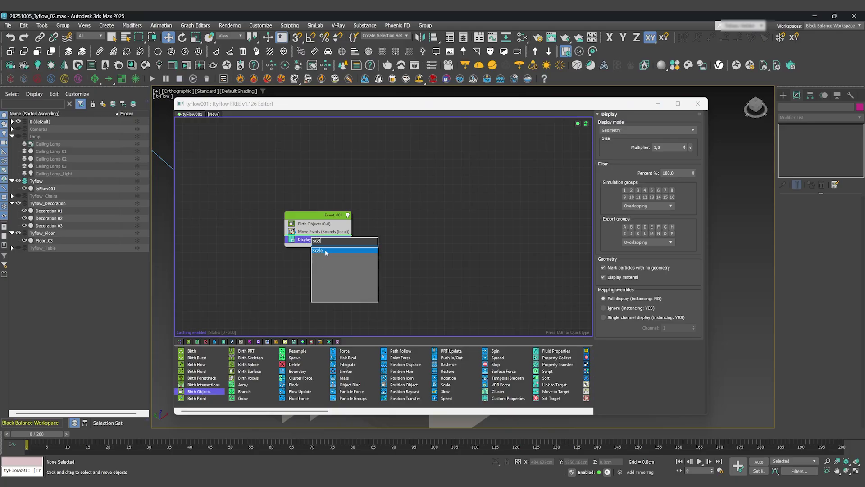
{"action": "left_click", "coordinate": [321, 250]}
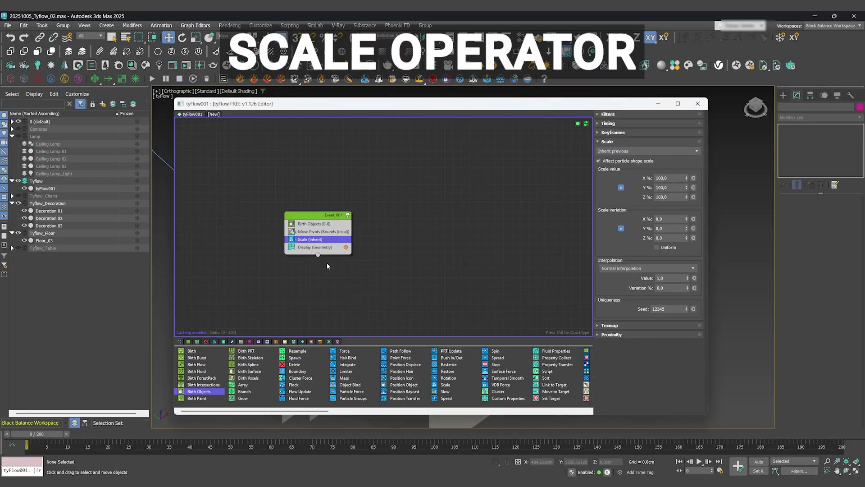
{"action": "left_click", "coordinate": [633, 151]}
{"action": "left_click", "coordinate": [613, 160]}
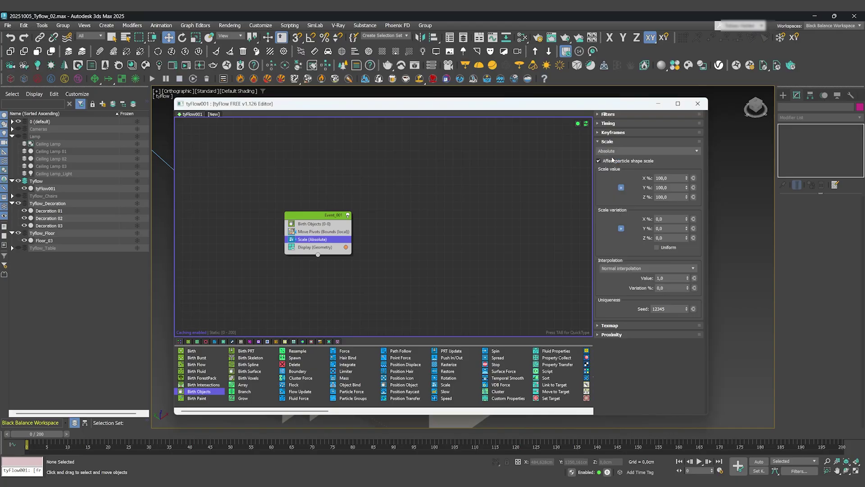
{"action": "left_click", "coordinate": [650, 180]}
{"action": "type", "text": "0"}
{"action": "key", "text": "Return"}
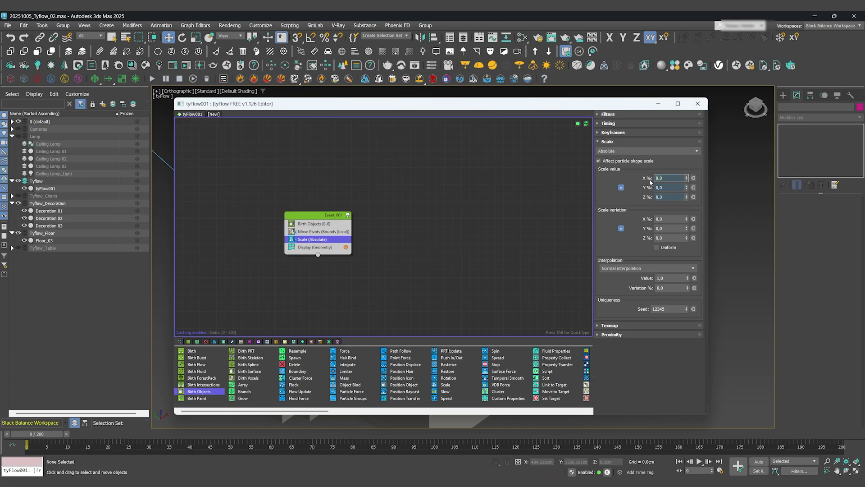
{"action": "left_click", "coordinate": [460, 233]}
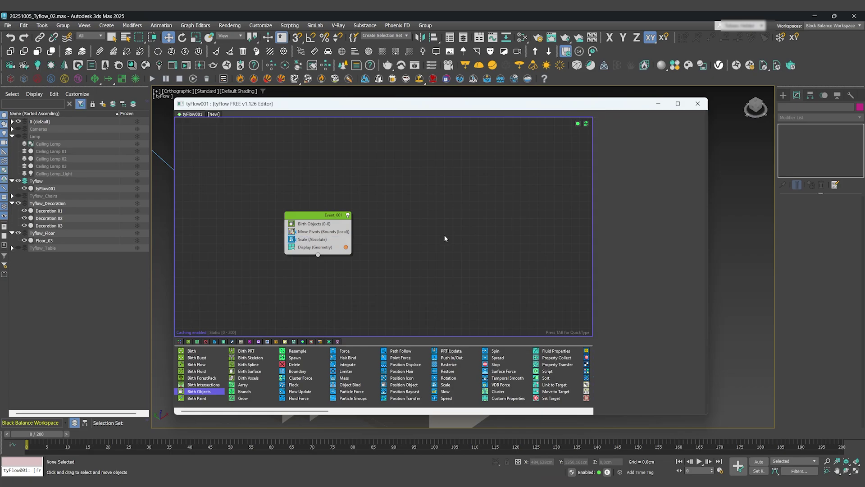
- Insert an Object Test operator, close the tyFlow editor, and hide the Tyflow_Decoration layer
{"action": "left_click", "coordinate": [316, 248]}
{"action": "key", "text": "Tab"}
{"action": "type", "text": "objec"}
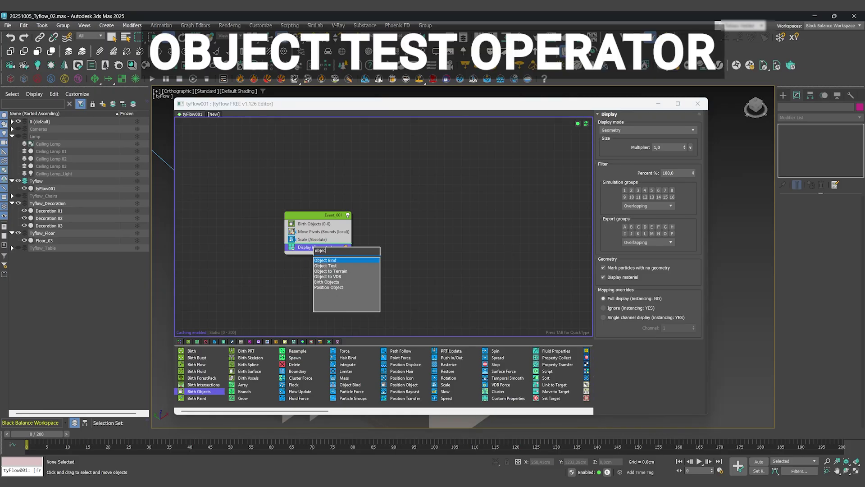
{"action": "left_click", "coordinate": [332, 266]}
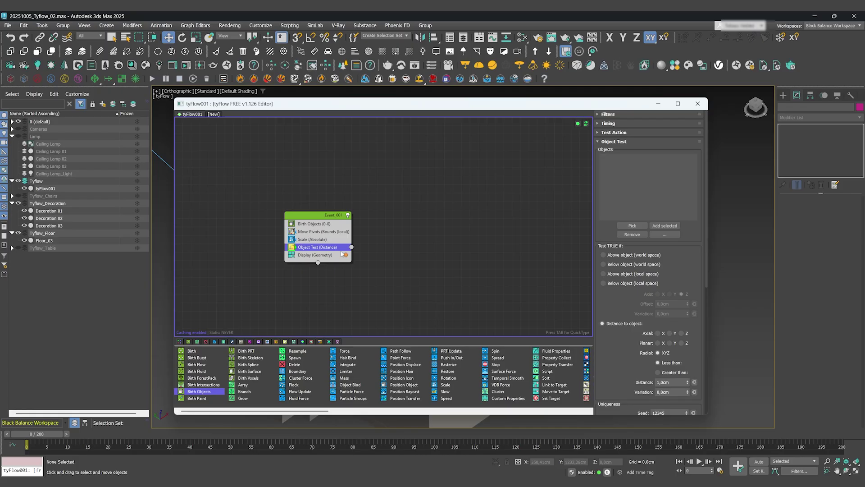
{"action": "left_click", "coordinate": [697, 103]}
{"action": "left_click", "coordinate": [19, 204]}
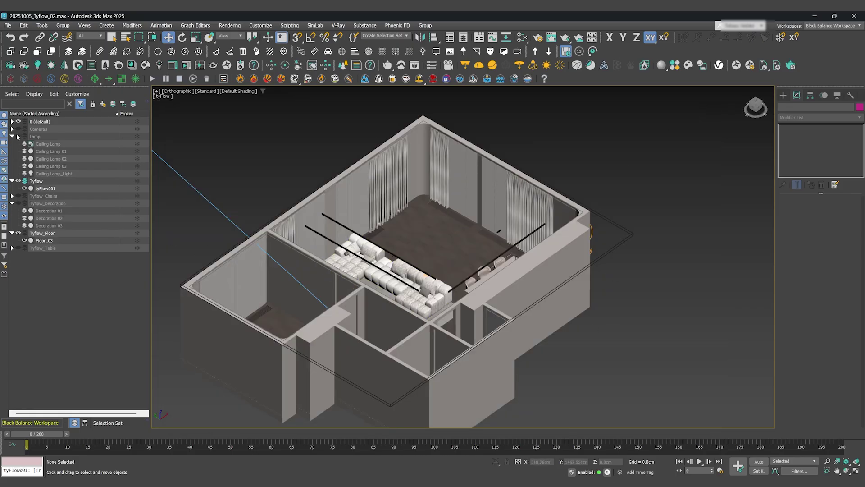
{"action": "left_click", "coordinate": [40, 242]}
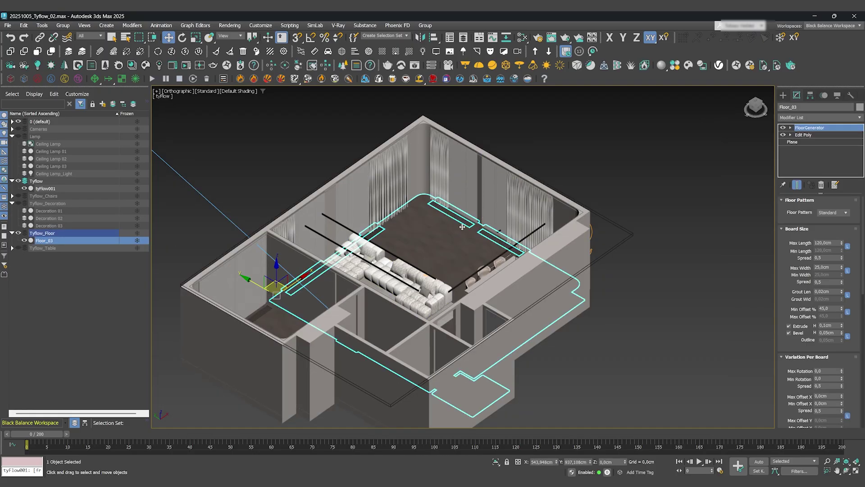
{"action": "left_click", "coordinate": [703, 144]}
{"action": "left_click_drag", "start_coordinate": [755, 108], "coordinate": [762, 107]}
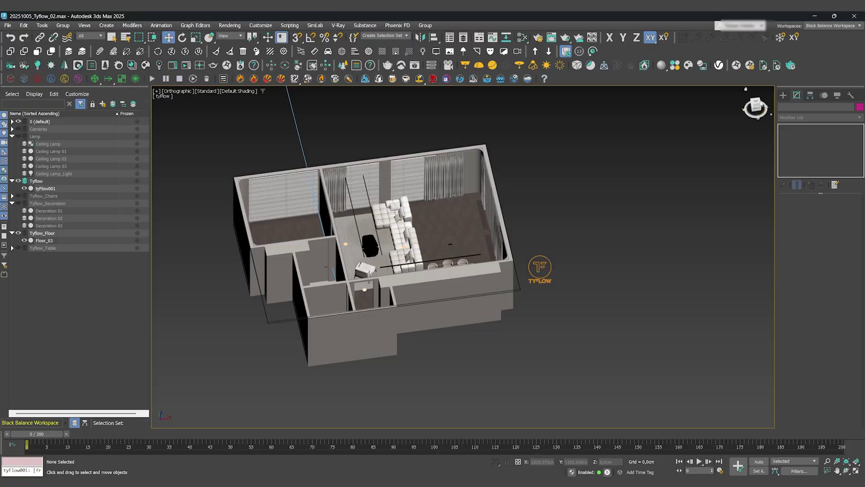
- Draw an Arrow001 helper in the room and lower it to floor level in Right view
{"action": "left_click", "coordinate": [783, 95]}
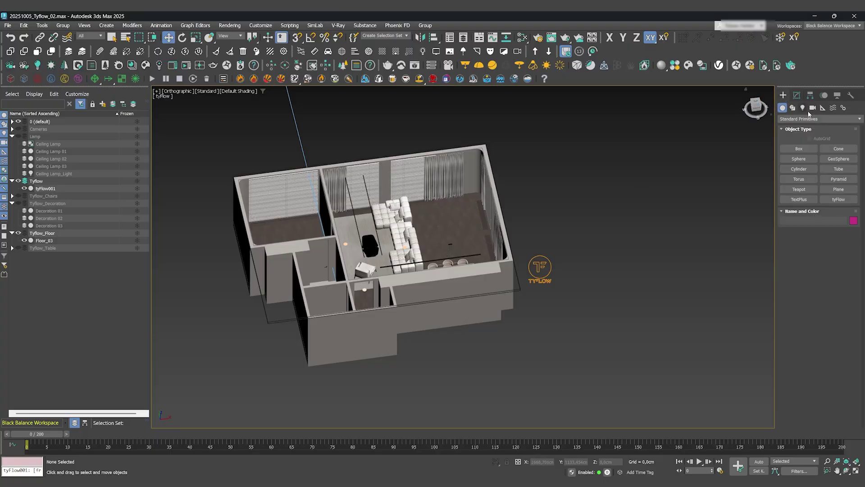
{"action": "left_click", "coordinate": [822, 108]}
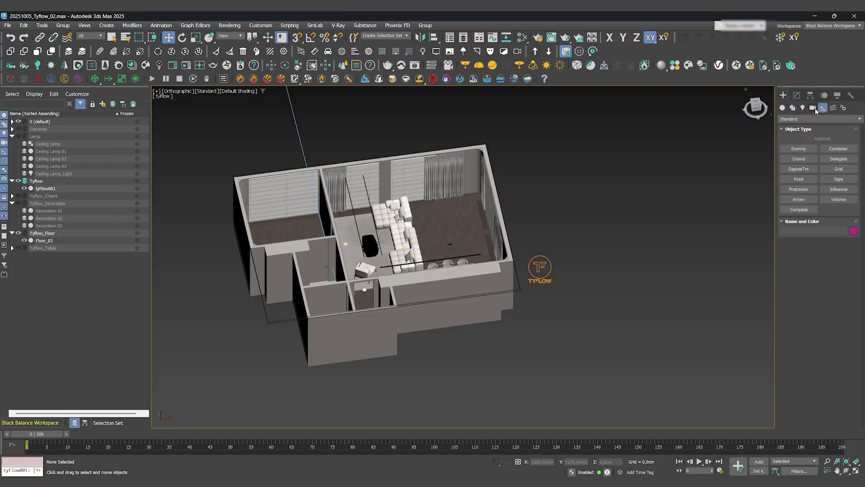
{"action": "left_click", "coordinate": [802, 203]}
{"action": "left_click_drag", "start_coordinate": [531, 249], "coordinate": [545, 236]}
{"action": "key", "text": "w"}
{"action": "middle_click_drag", "start_coordinate": [550, 235], "coordinate": [586, 223], "text": "alt"}
{"action": "left_click", "coordinate": [756, 108]}
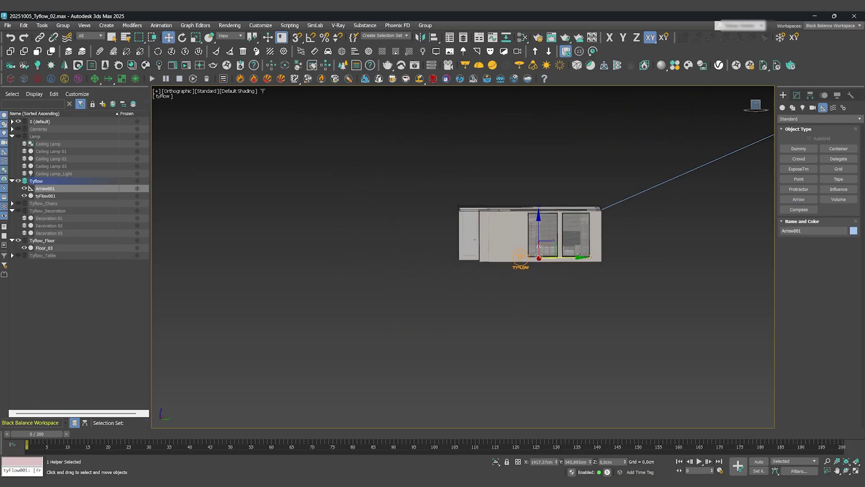
{"action": "key", "text": "z"}
{"action": "left_click_drag", "start_coordinate": [470, 250], "coordinate": [473, 305]}
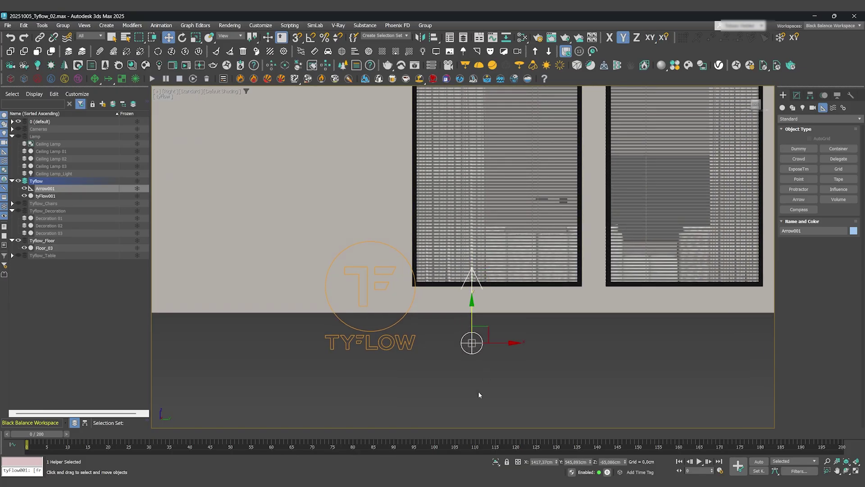
- With Auto Key on, key Arrow001 at frame 0 and show the Tyflow_Chairs layer
{"action": "left_click", "coordinate": [759, 461]}
{"action": "left_click", "coordinate": [738, 465]}
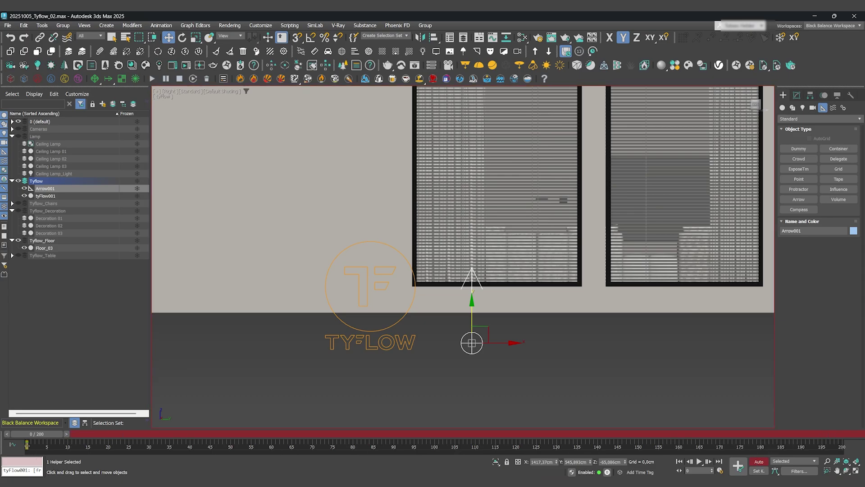
{"action": "key", "text": "period"}
{"action": "key", "text": "period"}
{"action": "key", "text": "period"}
{"action": "key", "text": "period"}
{"action": "key", "text": "period"}
{"action": "key", "text": "period"}
{"action": "key", "text": "period"}
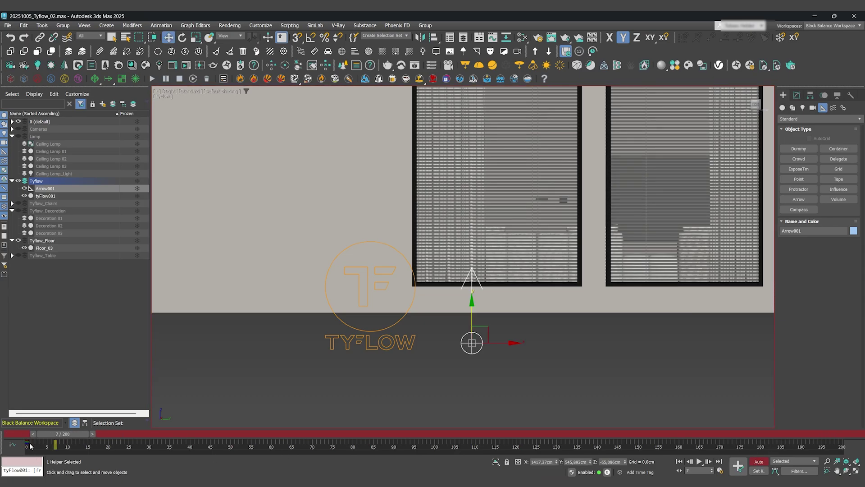
{"action": "key", "text": "Home"}
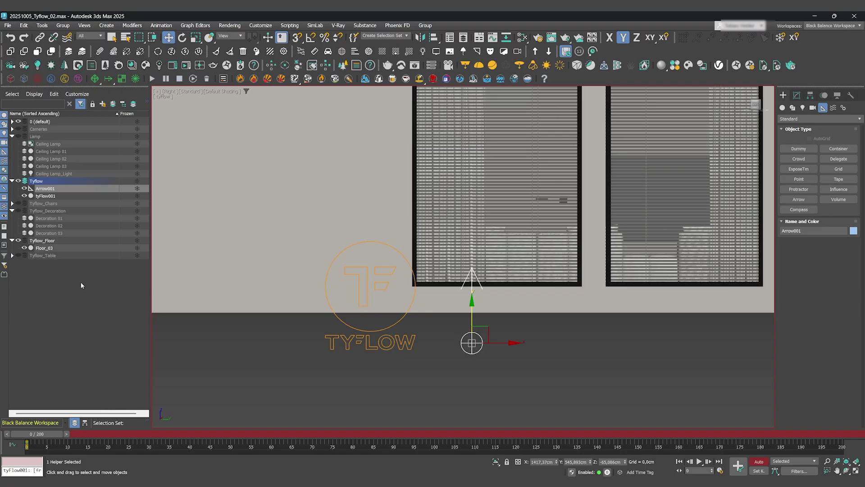
{"action": "left_click", "coordinate": [18, 204]}
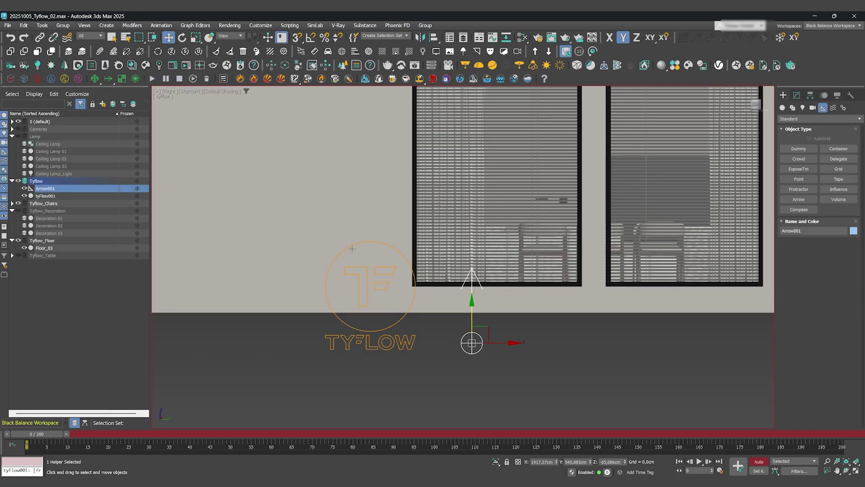
{"action": "scroll", "coordinate": [448, 368], "scroll_direction": "down", "scroll_amount": 3}
{"action": "middle_click_drag", "start_coordinate": [447, 368], "coordinate": [416, 383]}
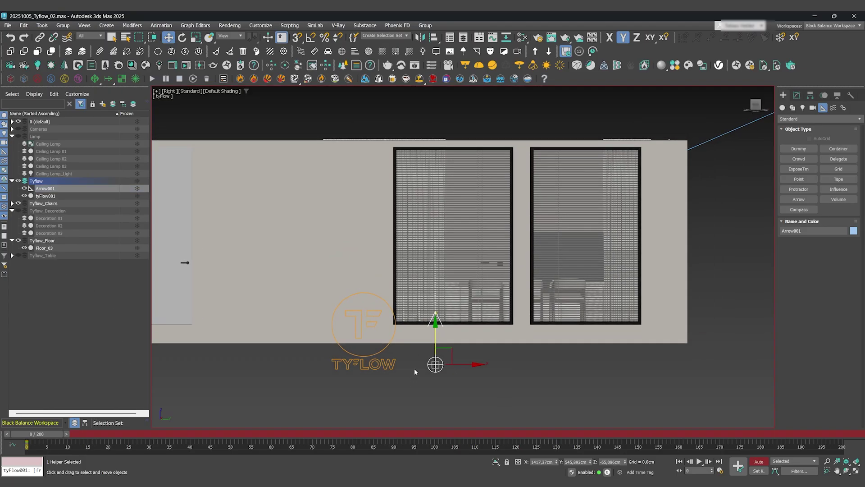
- At frame 120 raise Arrow001 into the window area, then turn off Auto Key and scrub back
{"action": "left_click_drag", "start_coordinate": [41, 436], "coordinate": [513, 435]}
{"action": "key", "text": "w"}
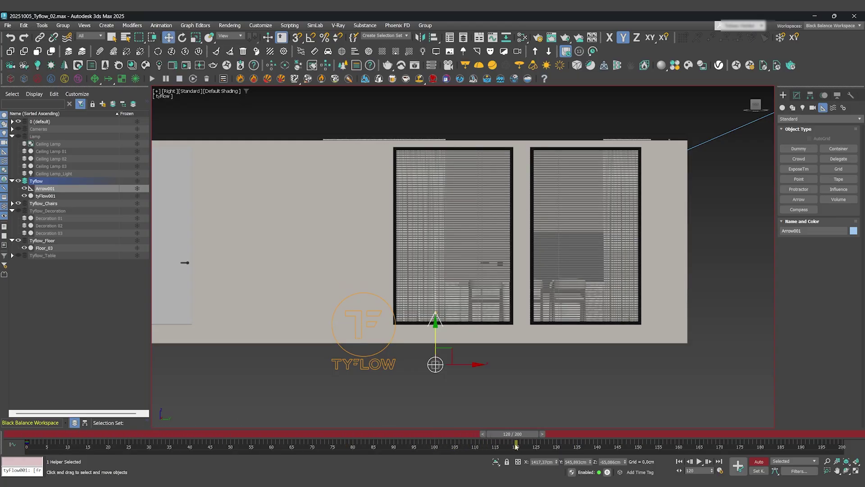
{"action": "left_click_drag", "start_coordinate": [435, 324], "coordinate": [451, 209]}
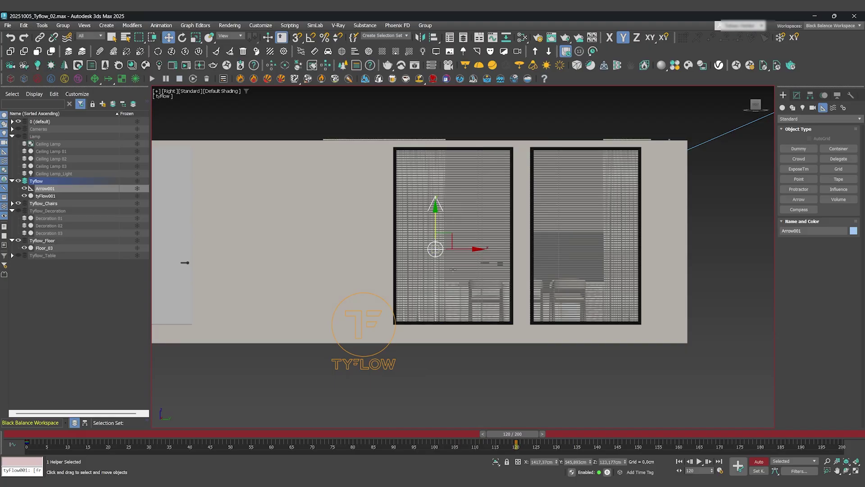
{"action": "scroll", "coordinate": [461, 274], "scroll_direction": "up", "scroll_amount": 5}
{"action": "scroll", "coordinate": [428, 284], "scroll_direction": "down", "scroll_amount": 5}
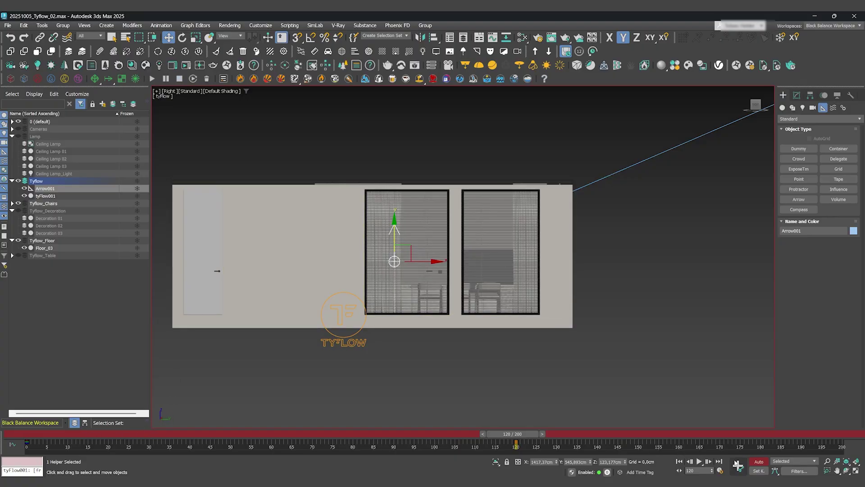
{"action": "left_click", "coordinate": [761, 462]}
{"action": "left_click_drag", "start_coordinate": [523, 437], "coordinate": [38, 437]}
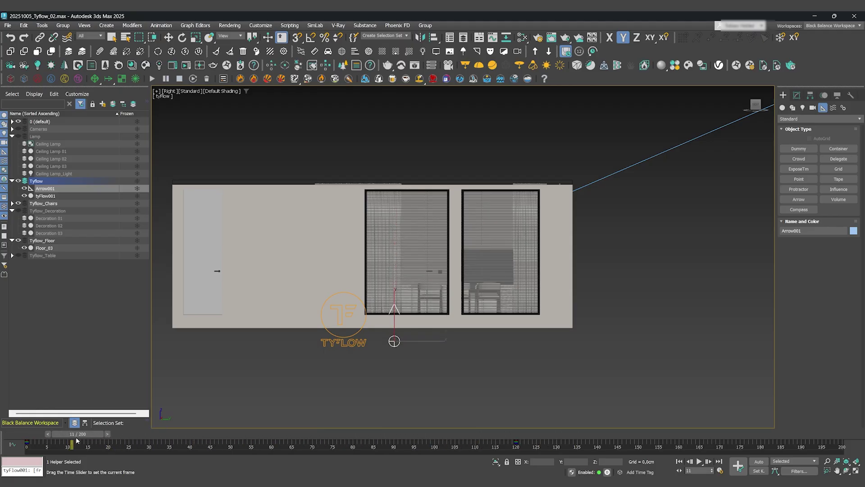
{"action": "key", "text": "w"}
{"action": "scroll", "coordinate": [540, 354], "scroll_direction": "down", "scroll_amount": 5}
{"action": "middle_click_drag", "start_coordinate": [540, 355], "coordinate": [589, 394], "text": "alt"}
- Reopen the tyFlow editor and set Object Test to Arrow001, Below object (local space)
{"action": "left_click", "coordinate": [796, 95]}
{"action": "left_click", "coordinate": [816, 217]}
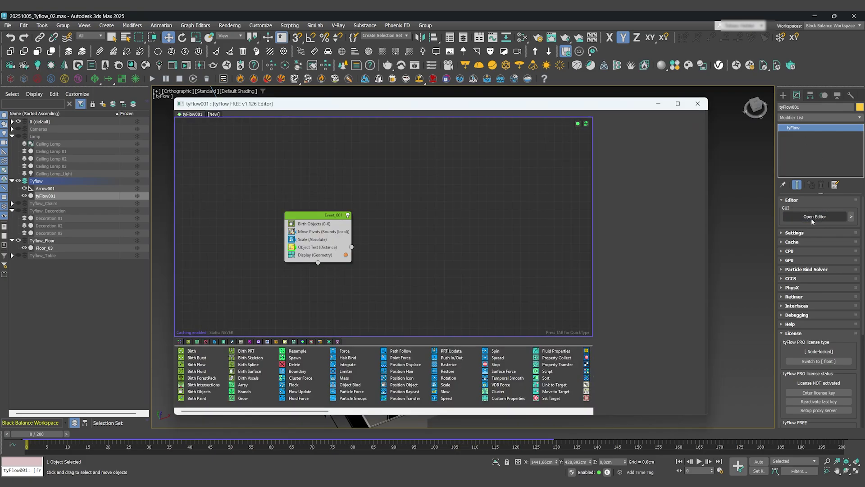
{"action": "left_click", "coordinate": [323, 248]}
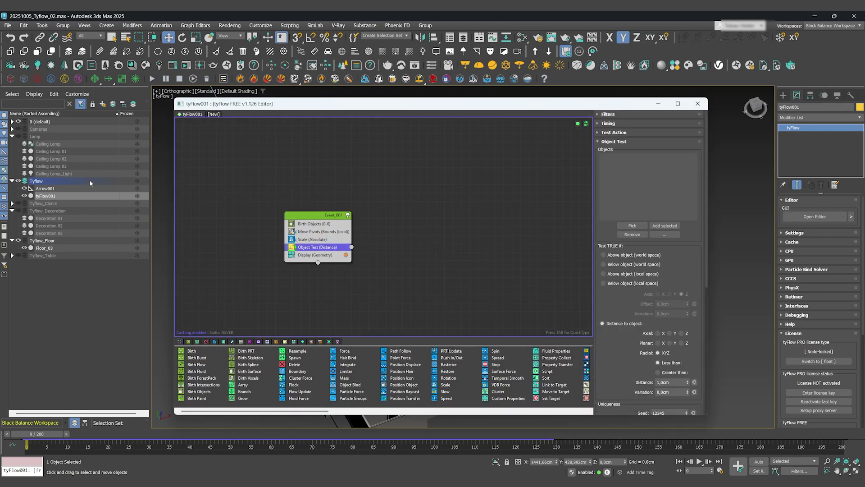
{"action": "left_click", "coordinate": [47, 190]}
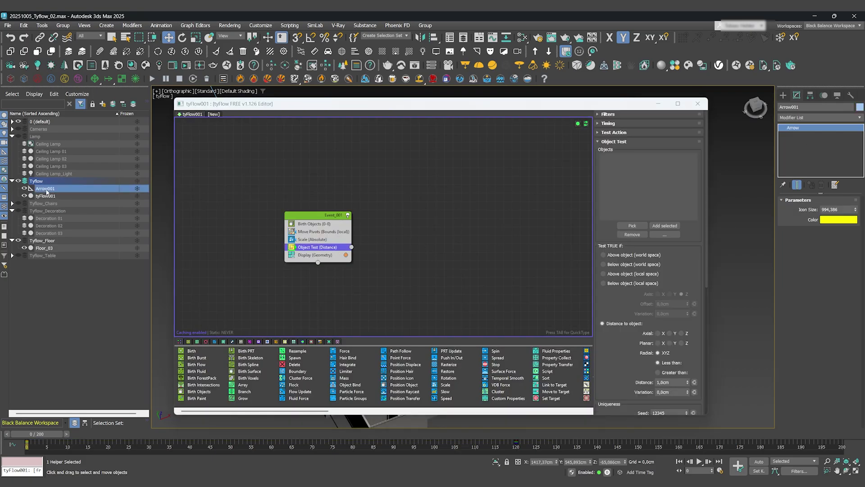
{"action": "left_click", "coordinate": [665, 226]}
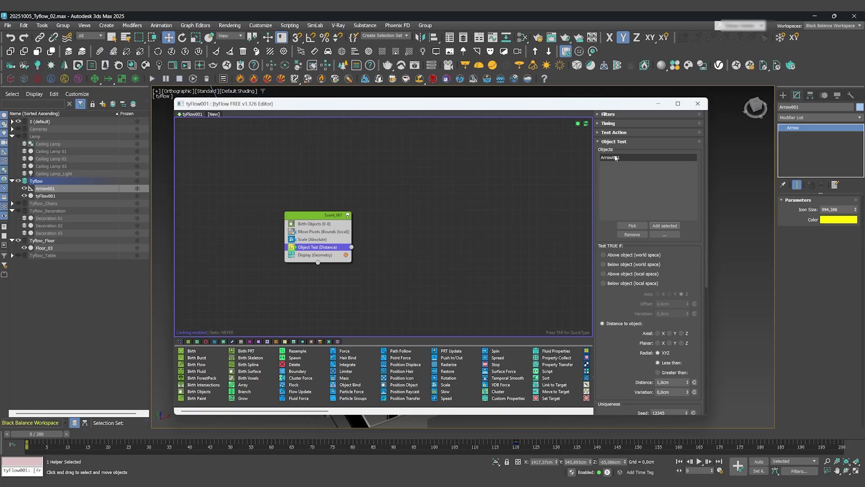
{"action": "left_click", "coordinate": [604, 284]}
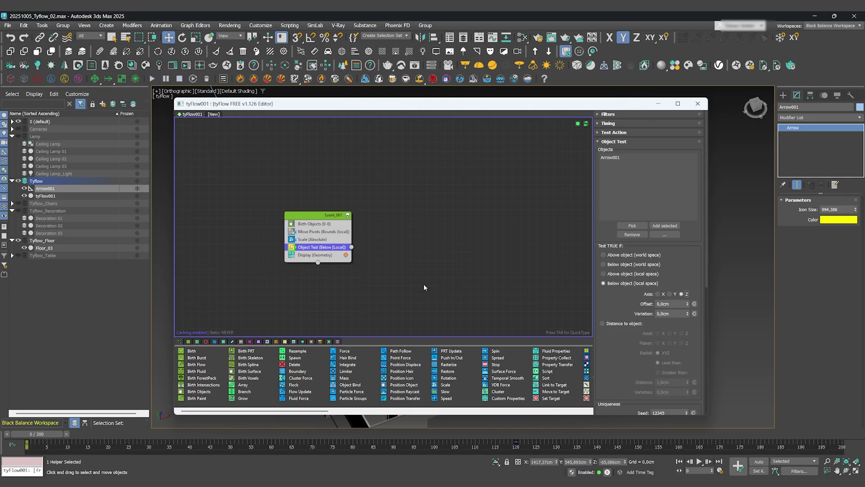
- Route Object Test's passing particles to a new Event_002 beside the first event
{"action": "left_click_drag", "start_coordinate": [352, 248], "coordinate": [402, 267]}
{"action": "left_click", "coordinate": [405, 274]}
{"action": "left_click", "coordinate": [398, 296]}
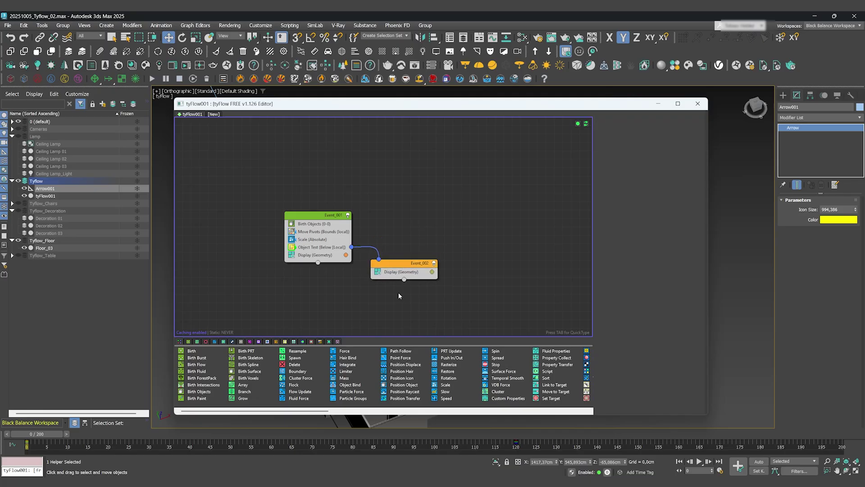
{"action": "left_click", "coordinate": [395, 274]}
- Add a Speed operator to Event_002 set Along icon arrow, using a newly created tyIcon001
{"action": "key", "text": "Tab"}
{"action": "type", "text": "speed"}
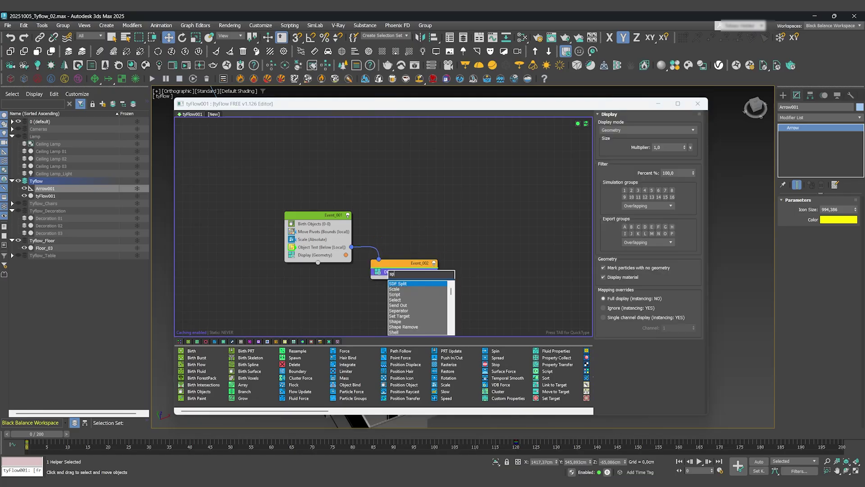
{"action": "left_click", "coordinate": [397, 284]}
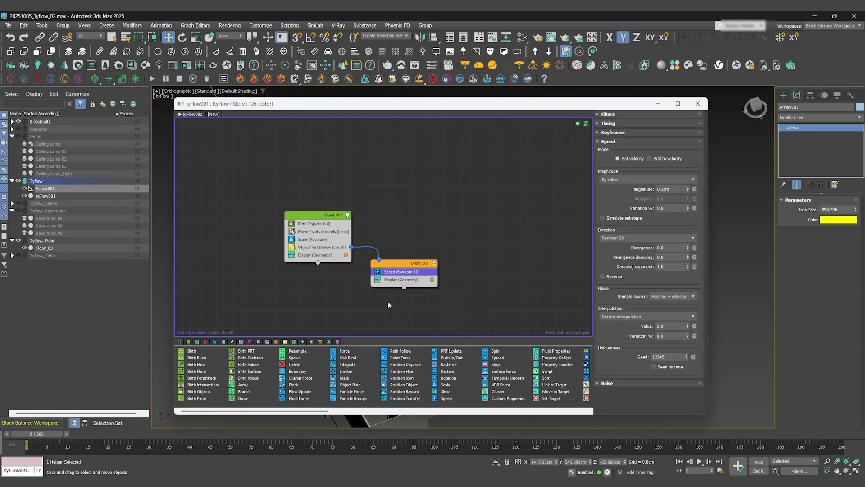
{"action": "left_click", "coordinate": [638, 238]}
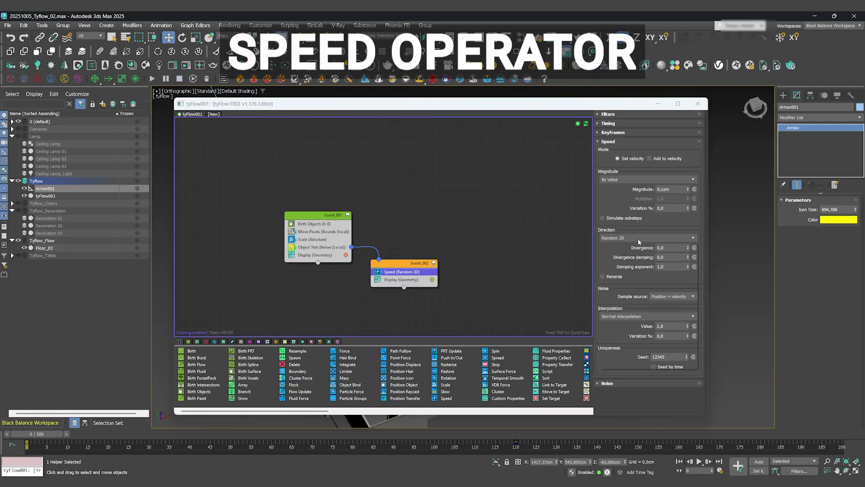
{"action": "left_click", "coordinate": [617, 246]}
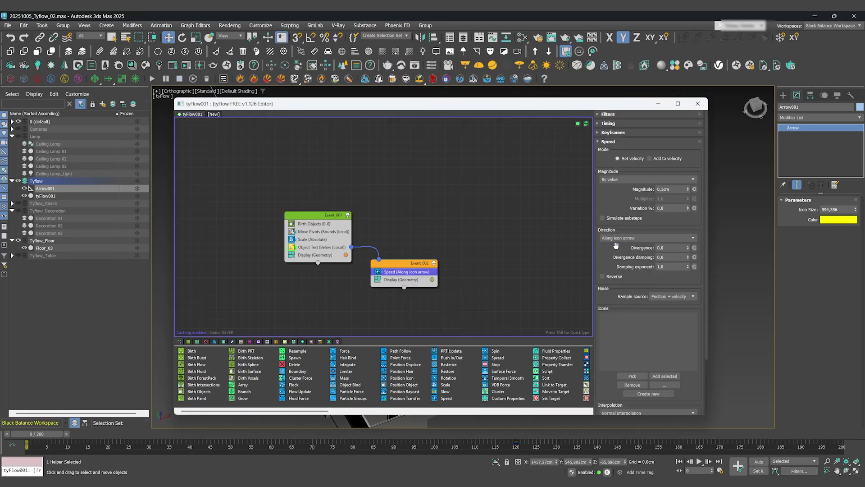
{"action": "left_click", "coordinate": [646, 395]}
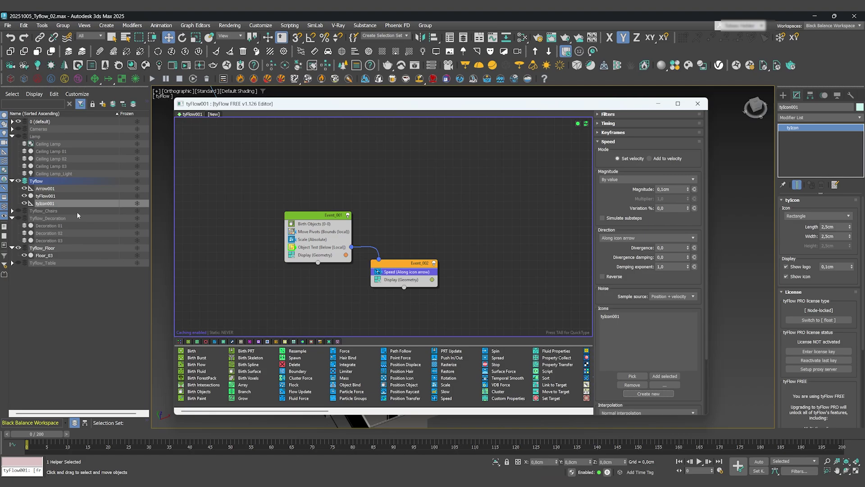
- In Top view, move tyIcon001 beside the tyFlow emitter outside the window wall
{"action": "left_click", "coordinate": [698, 105]}
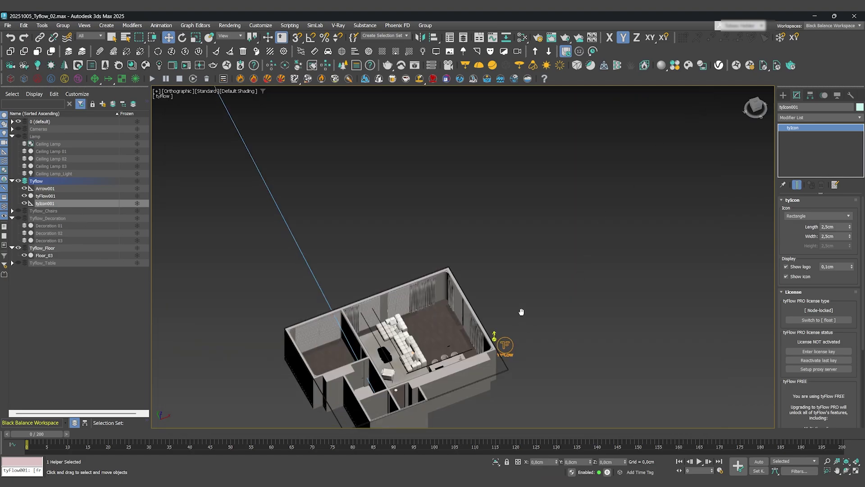
{"action": "middle_click_drag", "start_coordinate": [522, 311], "coordinate": [568, 228]}
{"action": "key", "text": "r"}
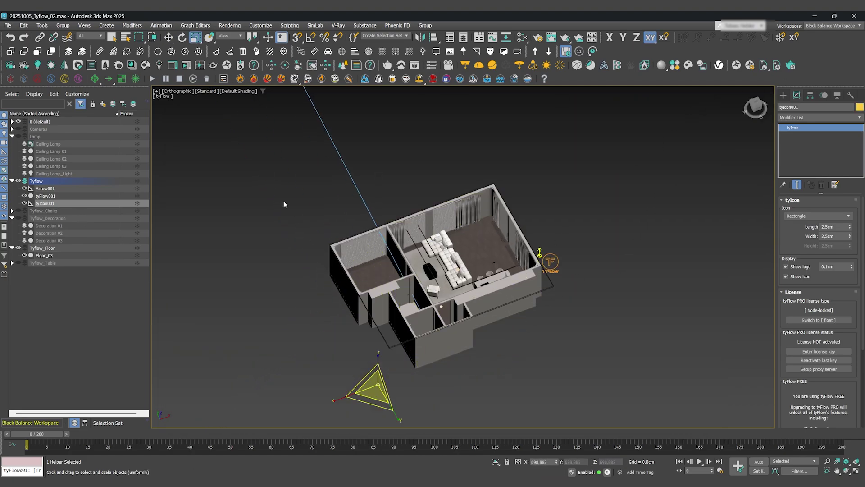
{"action": "key", "text": "w"}
{"action": "key", "text": "t"}
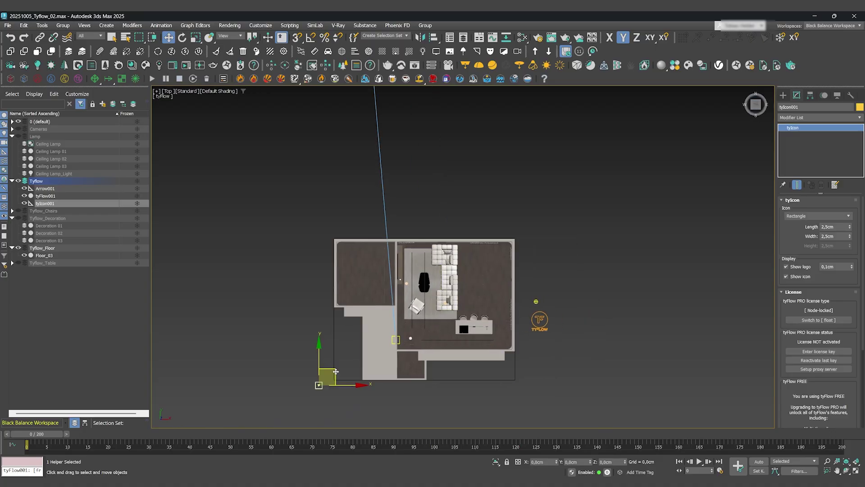
{"action": "scroll", "coordinate": [554, 278], "scroll_direction": "up", "scroll_amount": 8}
{"action": "middle_click_drag", "start_coordinate": [554, 279], "coordinate": [533, 296], "text": "alt"}
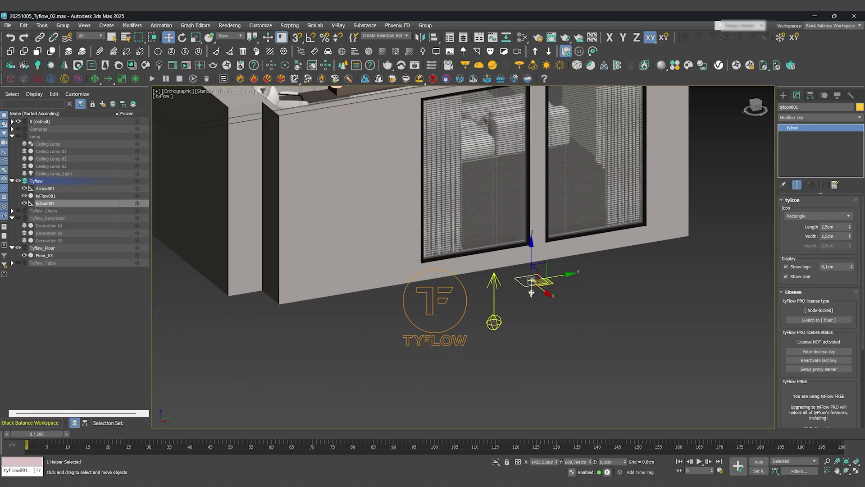
- Bring up the Rotate Transform Type-In for the tyIcon, then select the tyFlow001 emitter
{"action": "right_click", "coordinate": [182, 37]}
{"action": "left_click", "coordinate": [571, 205]}
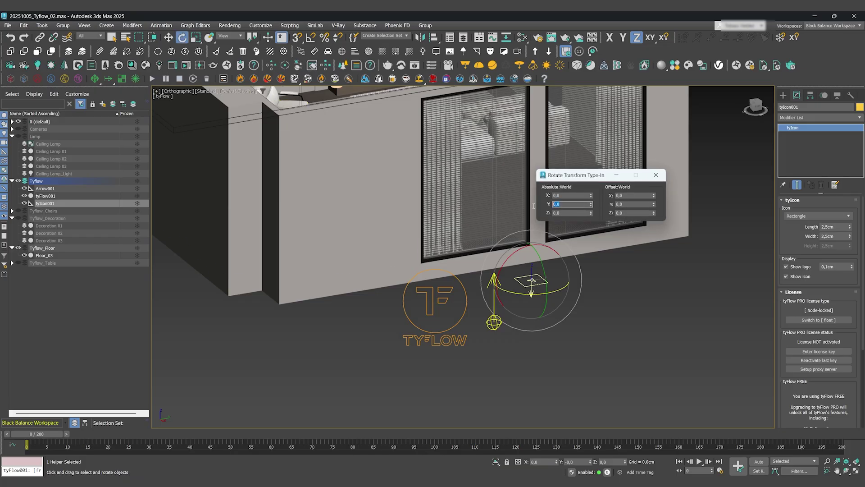
{"action": "middle_click_drag", "start_coordinate": [522, 293], "coordinate": [520, 311], "text": "alt"}
{"action": "key", "text": "F12"}
{"action": "left_click", "coordinate": [541, 292]}
{"action": "key", "text": "w"}
{"action": "scroll", "coordinate": [541, 292], "scroll_direction": "down", "scroll_amount": 6}
{"action": "left_click", "coordinate": [520, 312]}
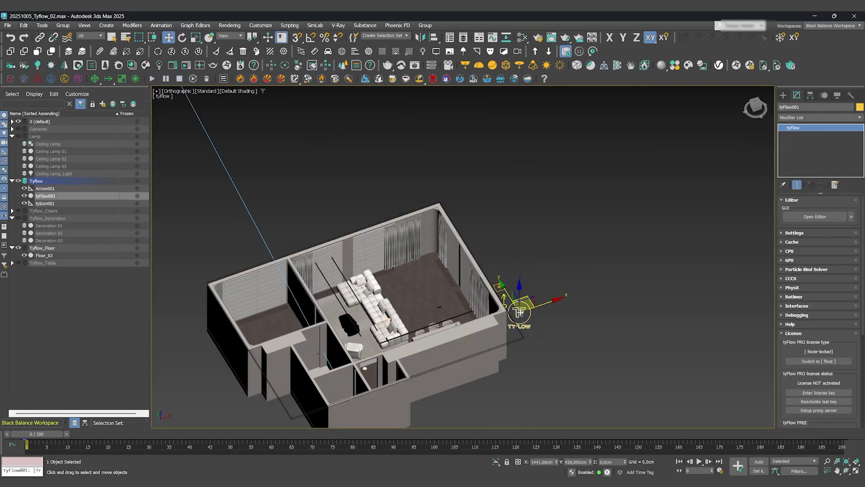
- In the tyFlow editor, set Event_002's Speed magnitude to 0.2 cm
{"action": "left_click", "coordinate": [808, 217]}
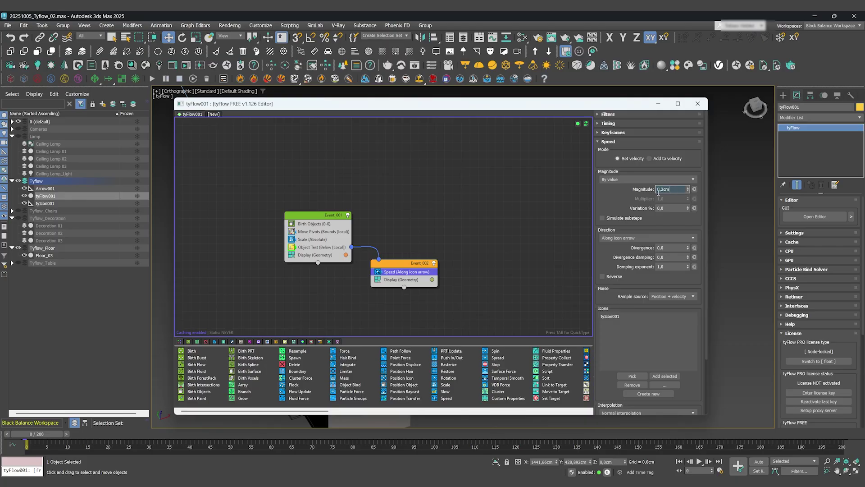
{"action": "left_click", "coordinate": [513, 241]}
{"action": "left_click", "coordinate": [399, 273]}
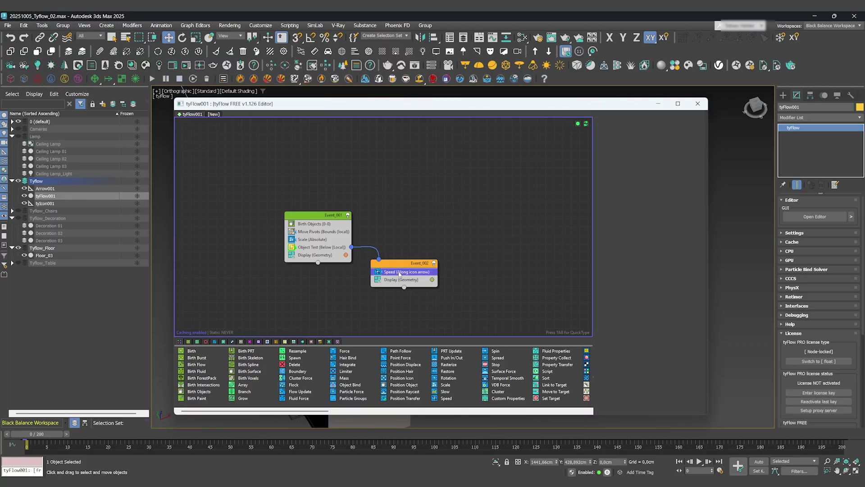
- Add an Absolute Scale operator to Event_002 with interpolation 0.4 and 50% variation
{"action": "key", "text": "Tab"}
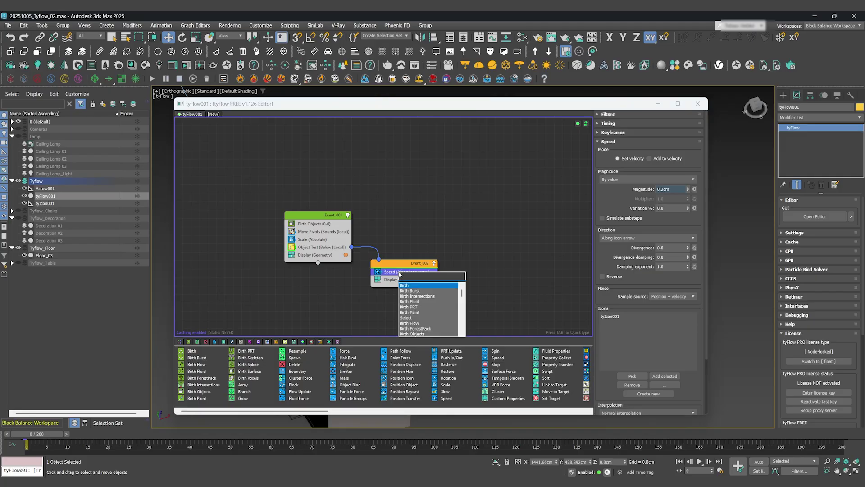
{"action": "type", "text": "scal"}
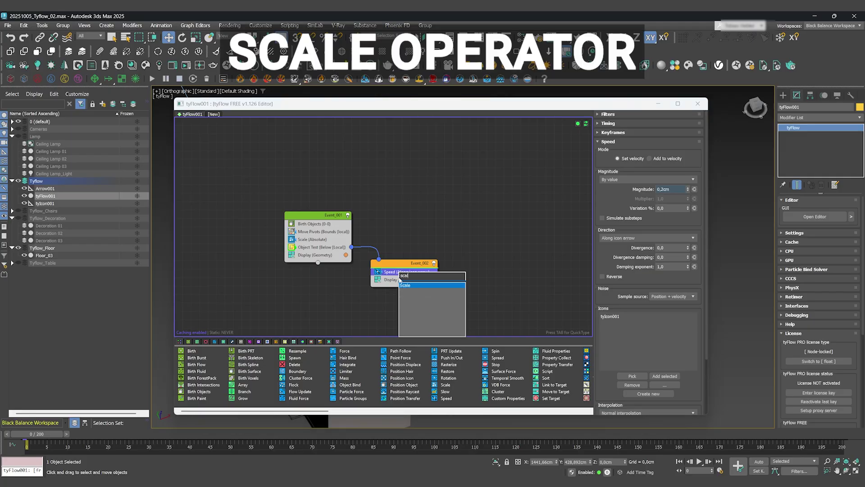
{"action": "left_click", "coordinate": [406, 286]}
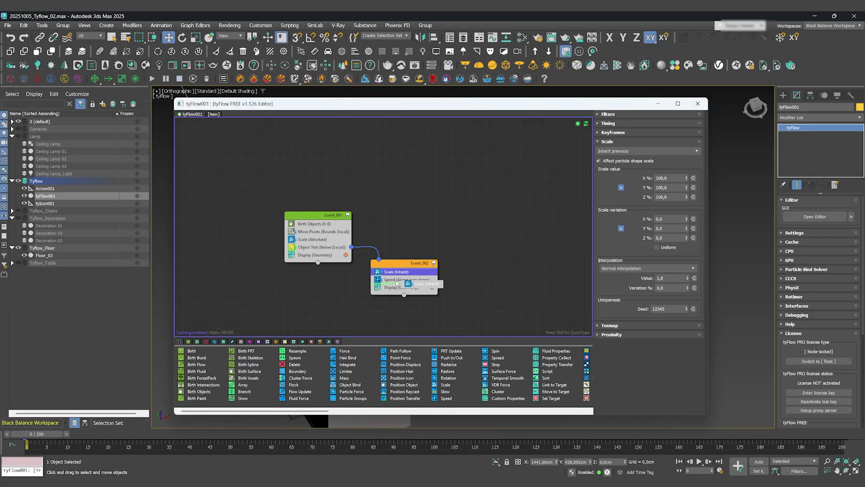
{"action": "left_click", "coordinate": [393, 280]}
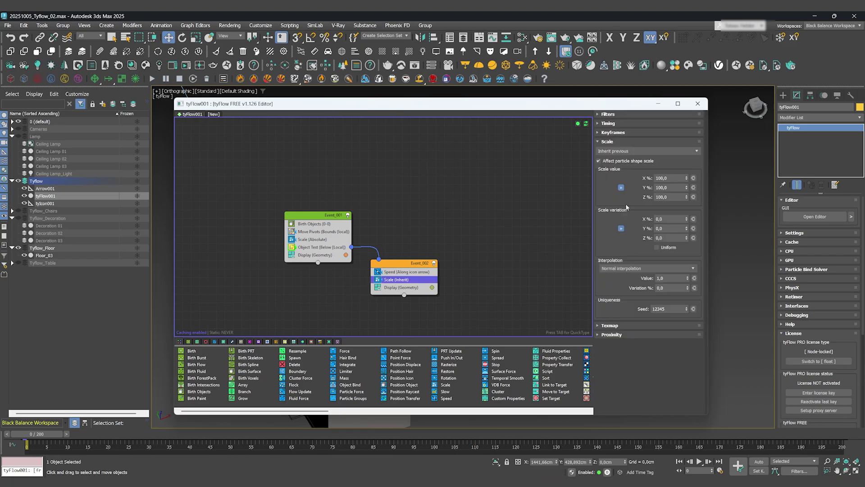
{"action": "left_click", "coordinate": [636, 155]}
{"action": "left_click", "coordinate": [669, 166]}
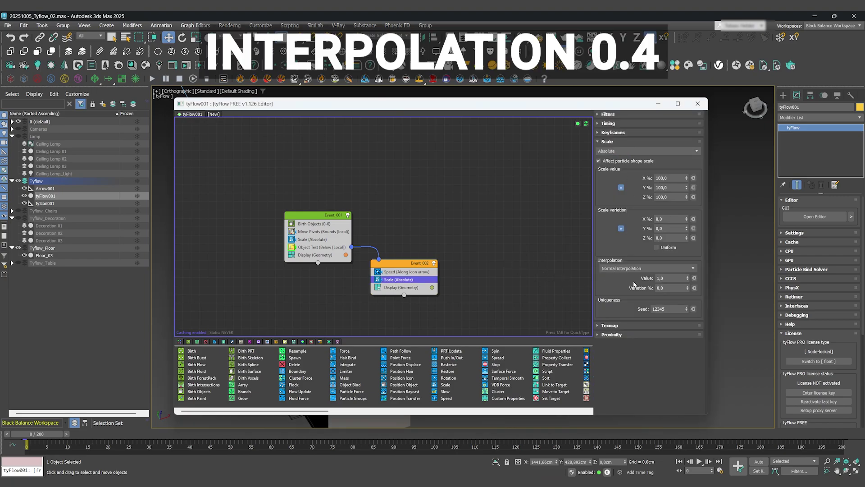
{"action": "key", "text": "Return"}
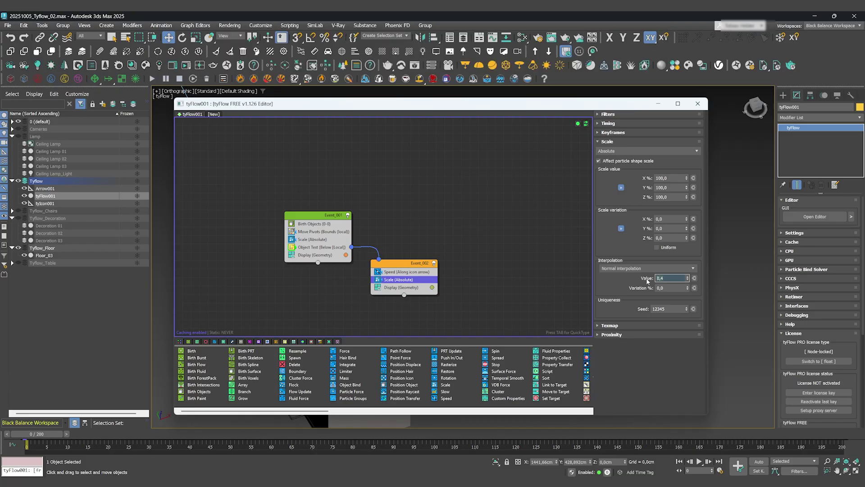
{"action": "left_click", "coordinate": [673, 289]}
{"action": "left_click", "coordinate": [510, 284]}
- Set the Scale operator's timing to Continuous
{"action": "left_click", "coordinate": [396, 279]}
{"action": "right_click", "coordinate": [378, 279]}
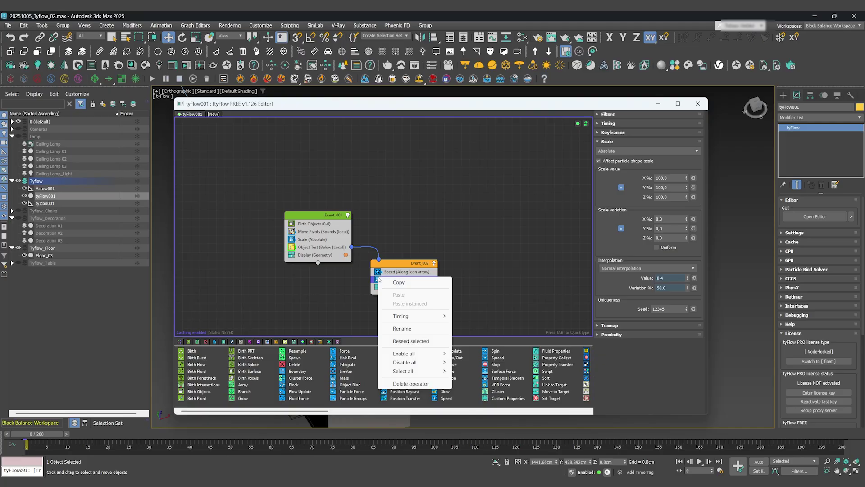
{"action": "mouse_move", "coordinate": [406, 315]}
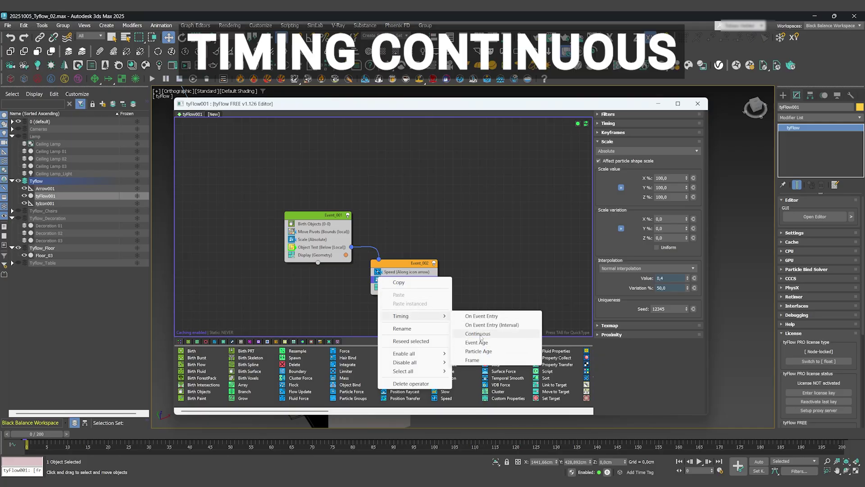
{"action": "left_click", "coordinate": [477, 335]}
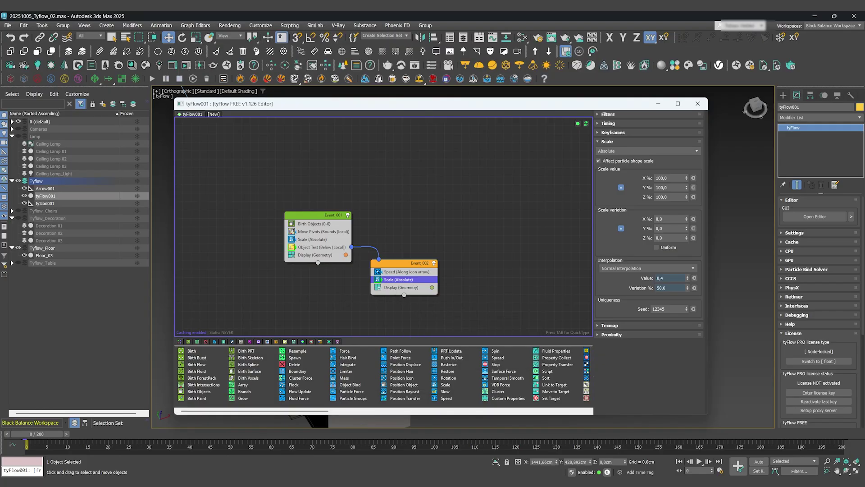
{"action": "left_click", "coordinate": [488, 265]}
- Close the tyFlow editor, deselect, and scrub to frame 68 to see the table and chairs
{"action": "left_click", "coordinate": [697, 104]}
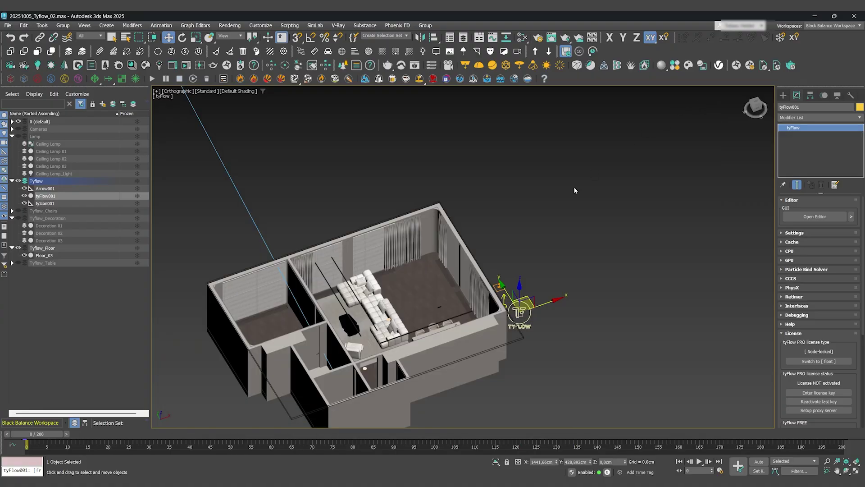
{"action": "left_click", "coordinate": [571, 256]}
{"action": "mouse_move", "coordinate": [40, 436]}
{"action": "left_mouse_down"}
{"action": "mouse_move", "coordinate": [459, 447]}
{"action": "mouse_move", "coordinate": [53, 444]}
{"action": "left_mouse_up"}
- Add a PhysX Shape (Convex Hull) operator to Event_002 with restitution 0.5
{"action": "key", "text": "w"}
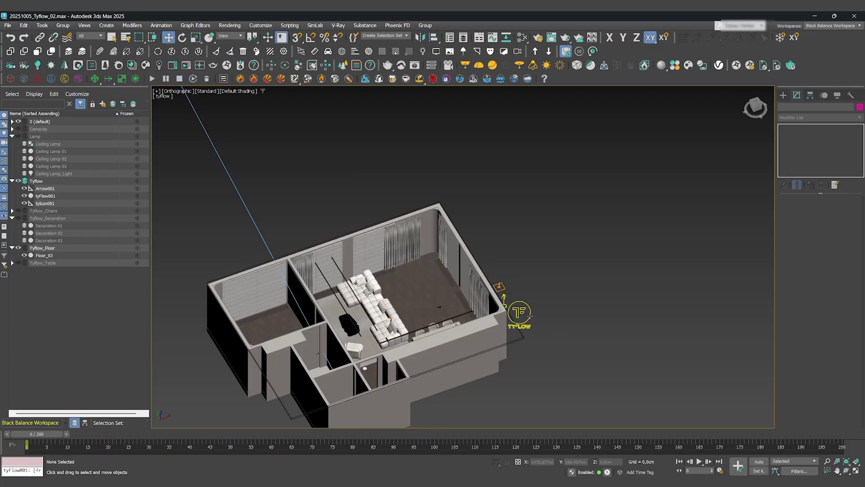
{"action": "left_click", "coordinate": [521, 312]}
{"action": "left_click", "coordinate": [825, 211]}
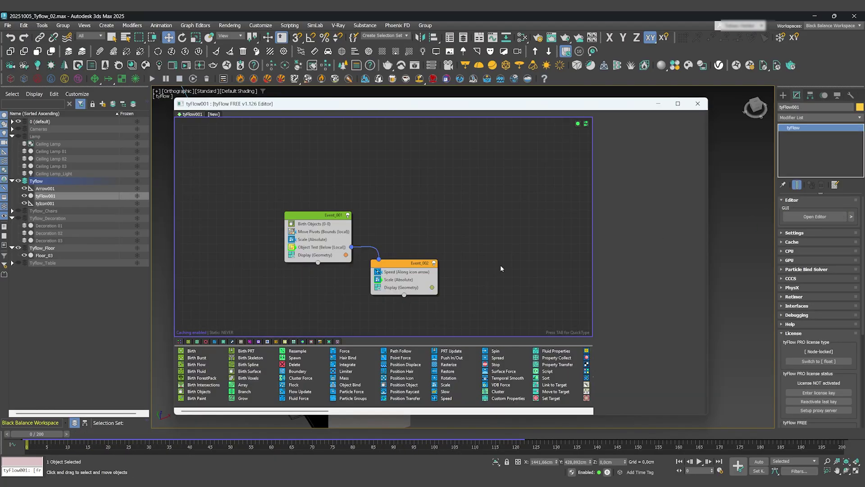
{"action": "middle_click_drag", "start_coordinate": [414, 305], "coordinate": [421, 286]}
{"action": "key", "text": "Tab"}
{"action": "type", "text": "phy"}
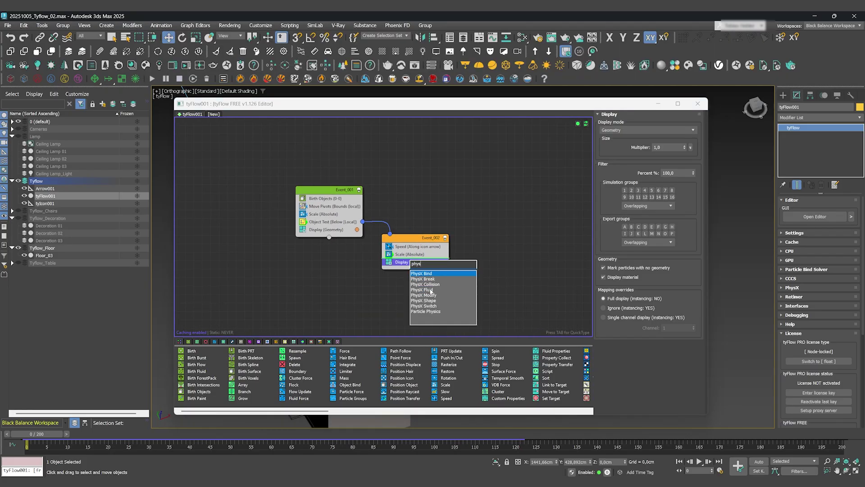
{"action": "left_click", "coordinate": [431, 301]}
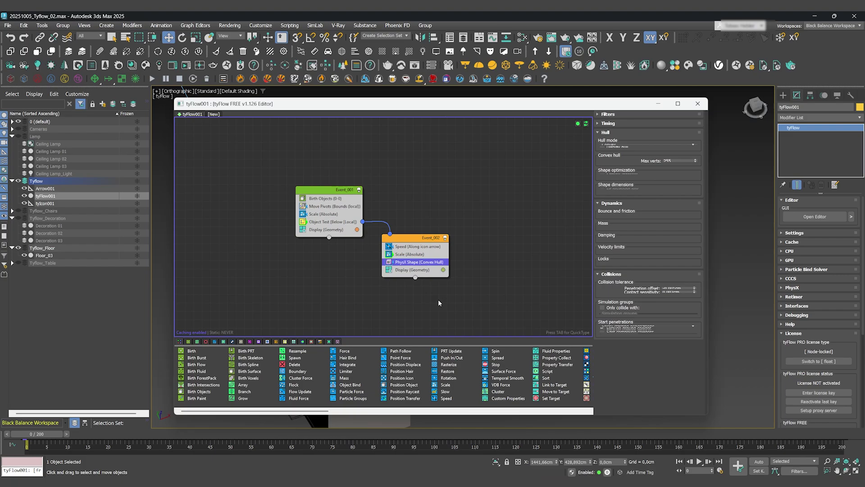
{"action": "type", "text": "0,5"}
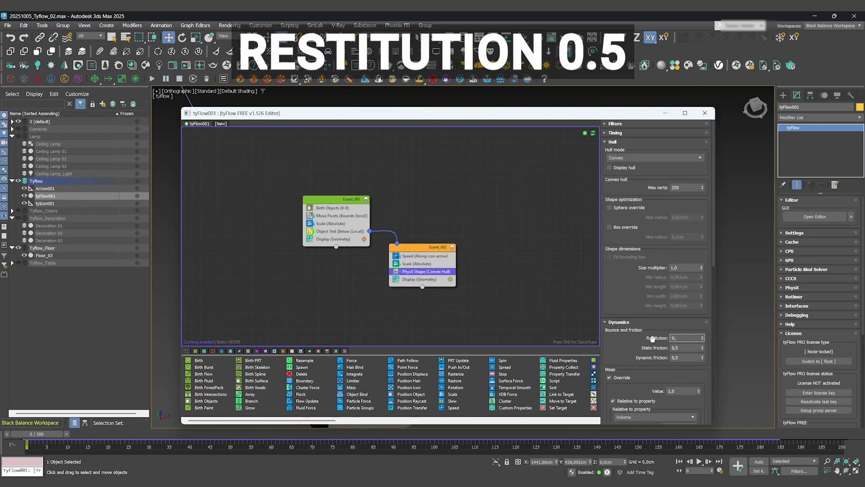
{"action": "key", "text": "Return"}
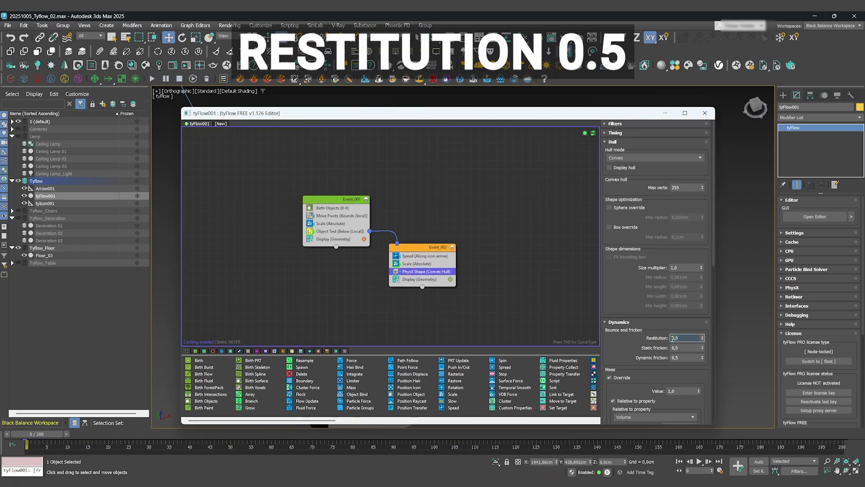
{"action": "left_click", "coordinate": [505, 301]}
- Close the tyFlow editor and scrub forward to frame 12 to check the furniture
{"action": "left_click", "coordinate": [704, 113]}
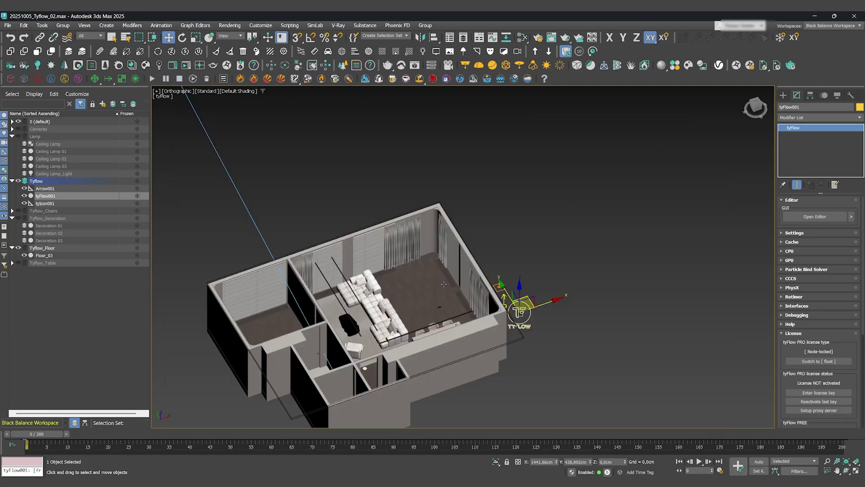
{"action": "left_click", "coordinate": [555, 351]}
{"action": "left_click_drag", "start_coordinate": [47, 431], "coordinate": [75, 433]}
{"action": "scroll", "coordinate": [430, 296], "scroll_direction": "up", "scroll_amount": 8}
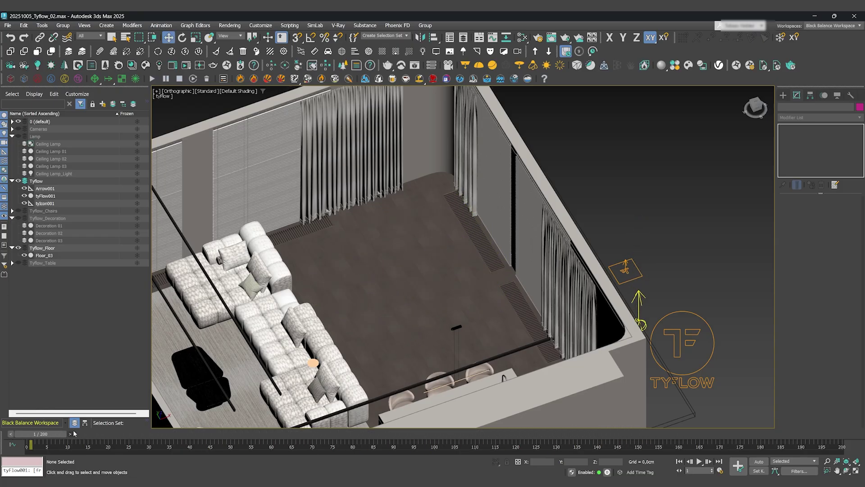
- Reopen the tyFlow001 editor and play the animation to watch the table and chairs appear
{"action": "left_click", "coordinate": [676, 345]}
{"action": "left_click", "coordinate": [815, 216]}
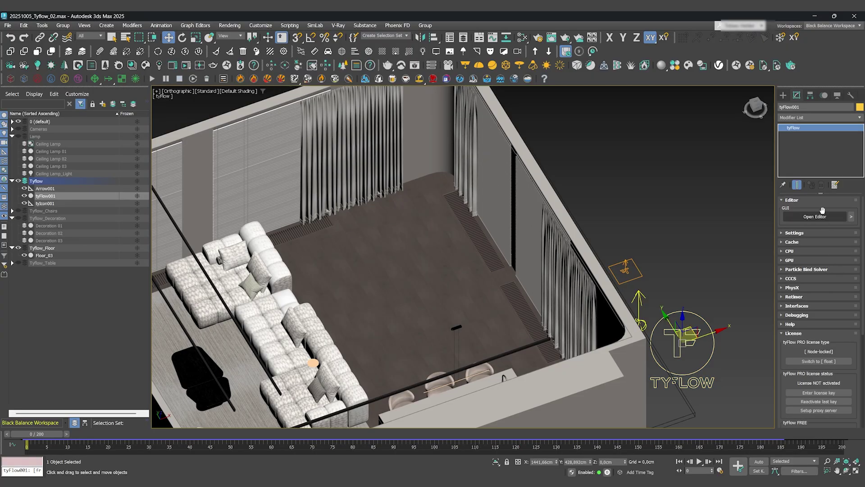
{"action": "left_click", "coordinate": [169, 294]}
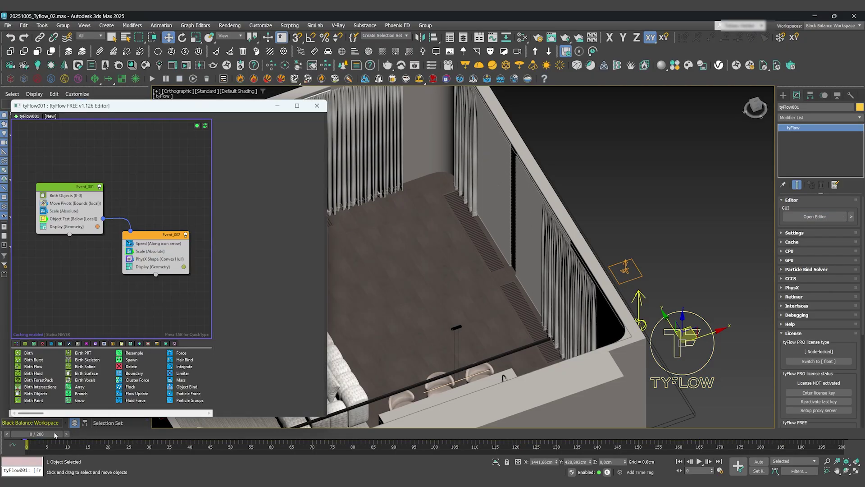
{"action": "left_click_drag", "start_coordinate": [61, 433], "coordinate": [37, 434]}
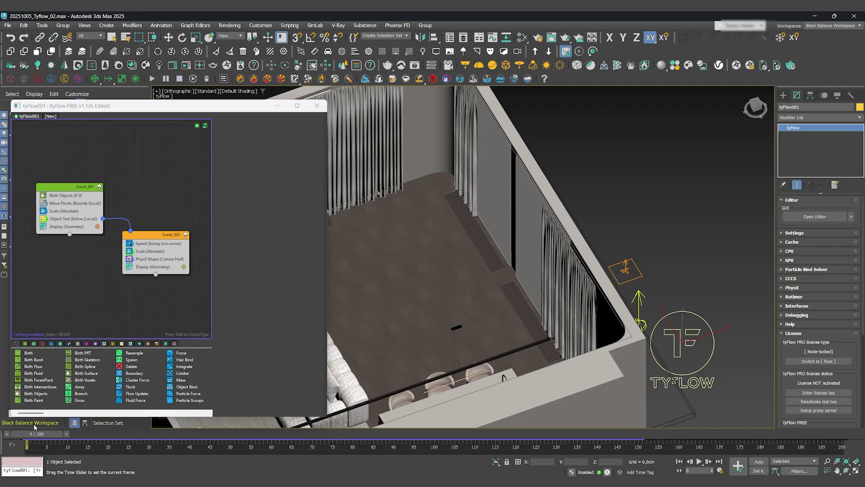
{"action": "key", "text": "w"}
{"action": "left_click", "coordinate": [701, 462]}
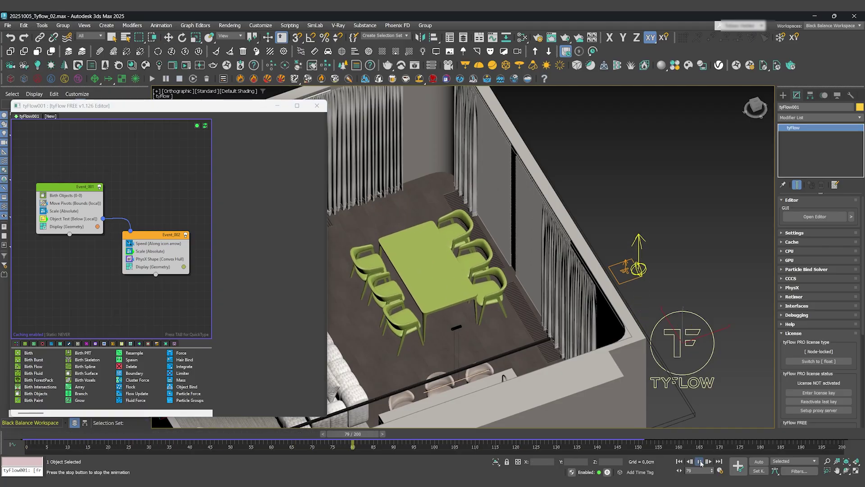
{"action": "left_click_drag", "start_coordinate": [649, 434], "coordinate": [36, 434]}
- Add a PhysX Collision operator to Event_002 with Floor_03 as the collider
{"action": "left_click", "coordinate": [151, 267]}
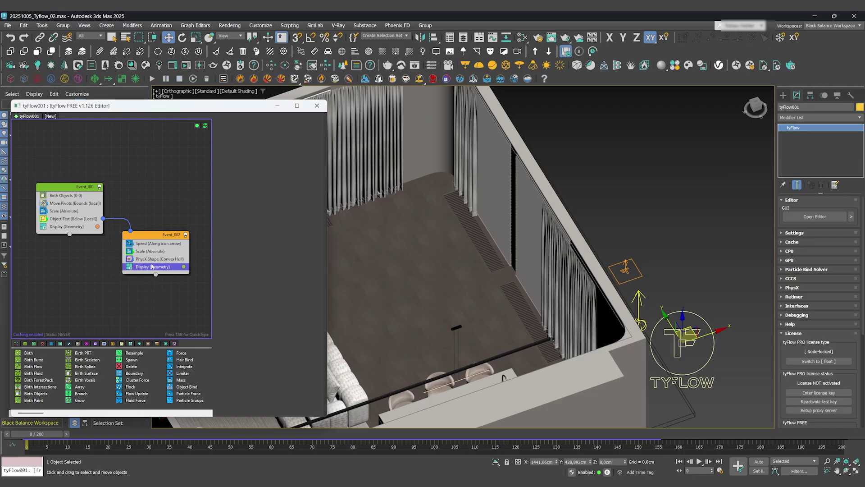
{"action": "key", "text": "Tab"}
{"action": "type", "text": "phys"}
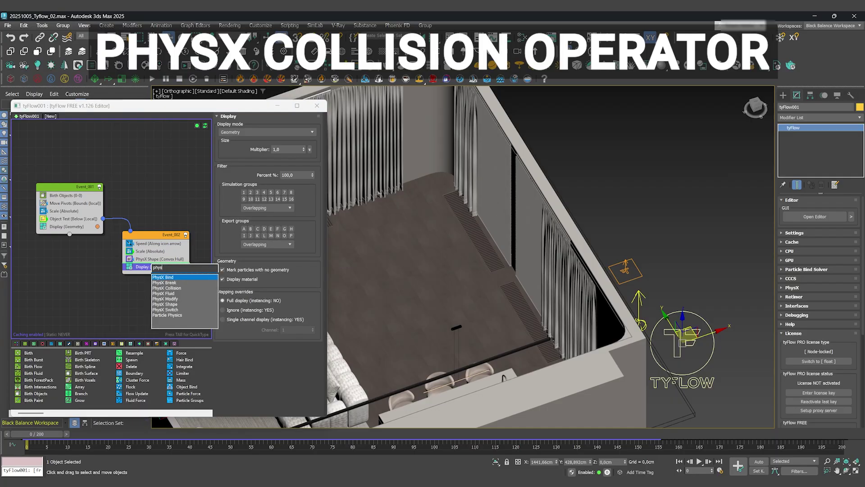
{"action": "left_click", "coordinate": [171, 289]}
{"action": "left_click_drag", "start_coordinate": [188, 106], "coordinate": [498, 86]}
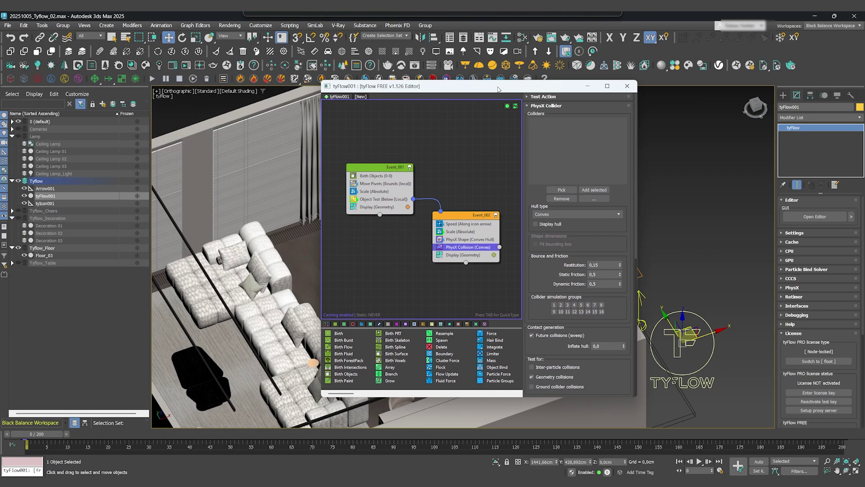
{"action": "left_click", "coordinate": [44, 255]}
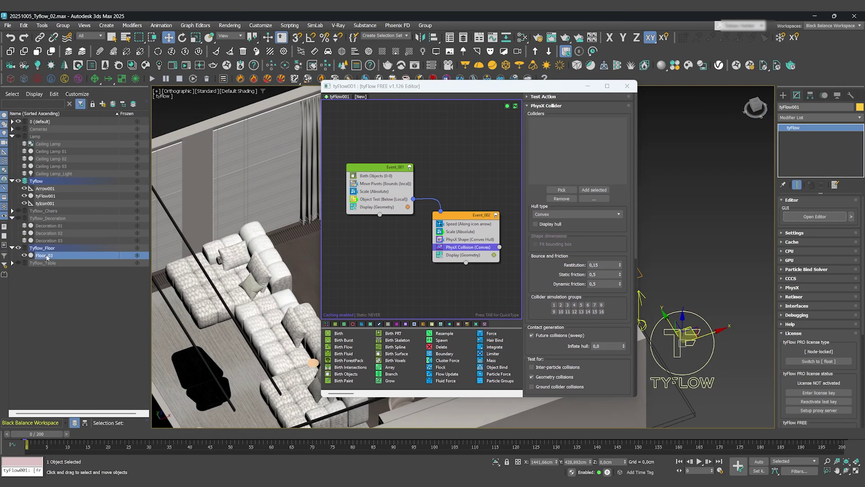
{"action": "left_click_drag", "start_coordinate": [406, 86], "coordinate": [417, 99]}
{"action": "left_click", "coordinate": [566, 202]}
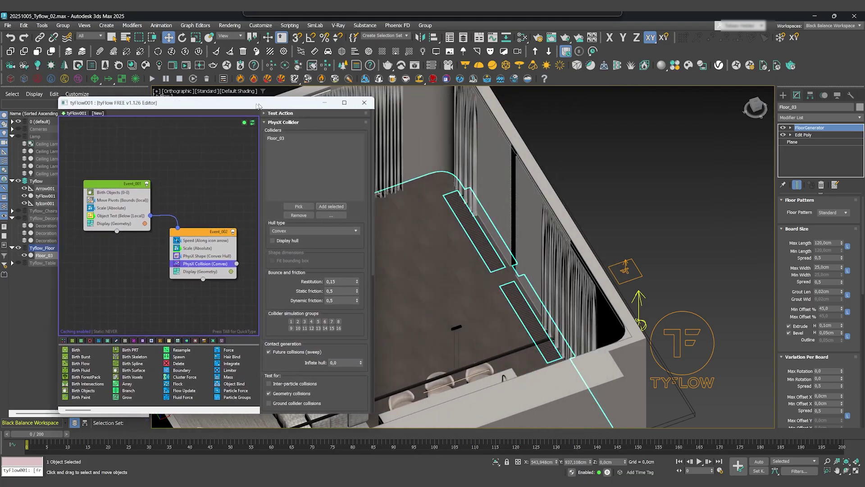
{"action": "left_click_drag", "start_coordinate": [257, 103], "coordinate": [214, 106]}
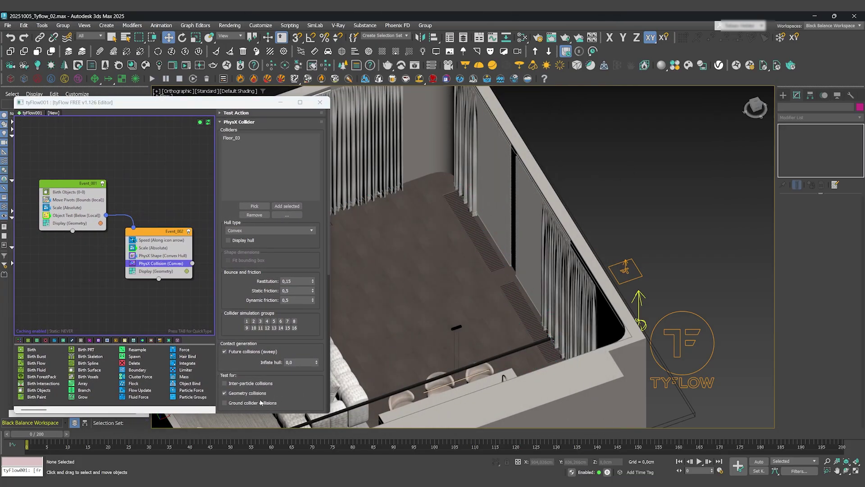
- Play the simulation to test floor collisions, then scrub back to around frame 84
{"action": "left_click", "coordinate": [699, 462]}
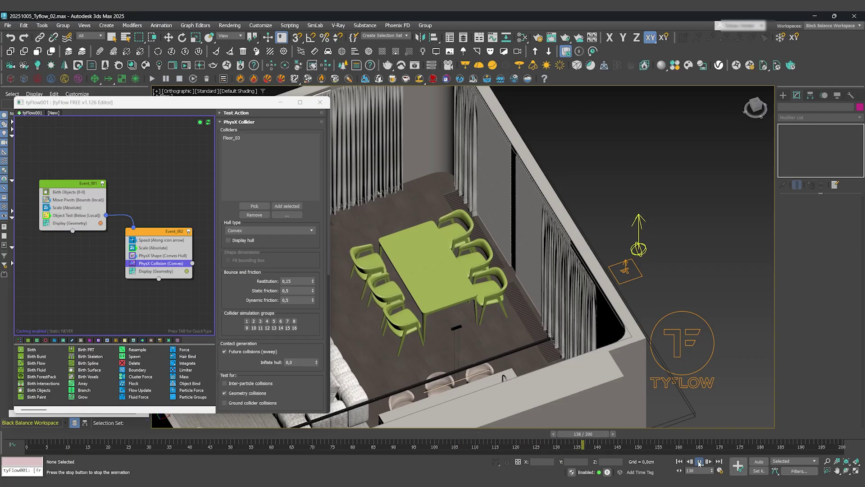
{"action": "left_click", "coordinate": [699, 462]}
{"action": "left_click_drag", "start_coordinate": [633, 439], "coordinate": [481, 436]}
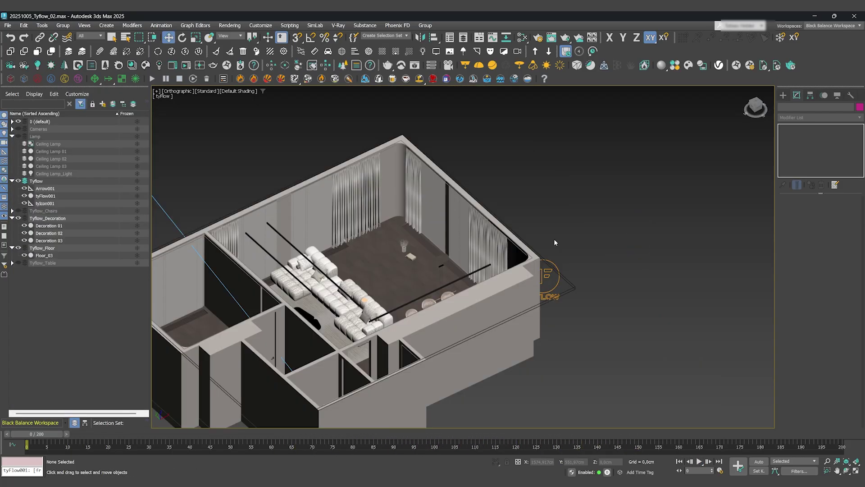
{"action": "scroll", "coordinate": [553, 238], "scroll_direction": "down", "scroll_amount": 1}
{"action": "middle_click_drag", "start_coordinate": [554, 239], "coordinate": [556, 263], "text": "alt"}
{"action": "scroll", "coordinate": [545, 252], "scroll_direction": "up", "scroll_amount": 5}
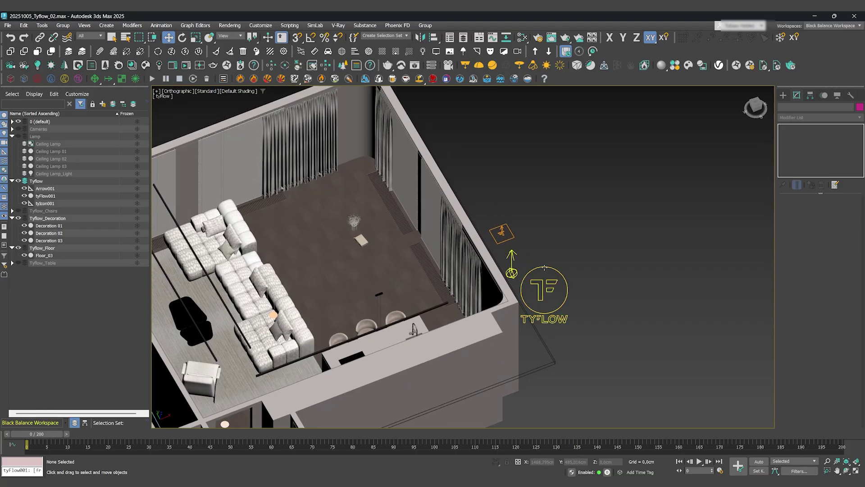
- Create Event 003 with a Birth Objects operator that births Decoration 01–03
{"action": "left_click", "coordinate": [545, 269]}
{"action": "left_click", "coordinate": [813, 217]}
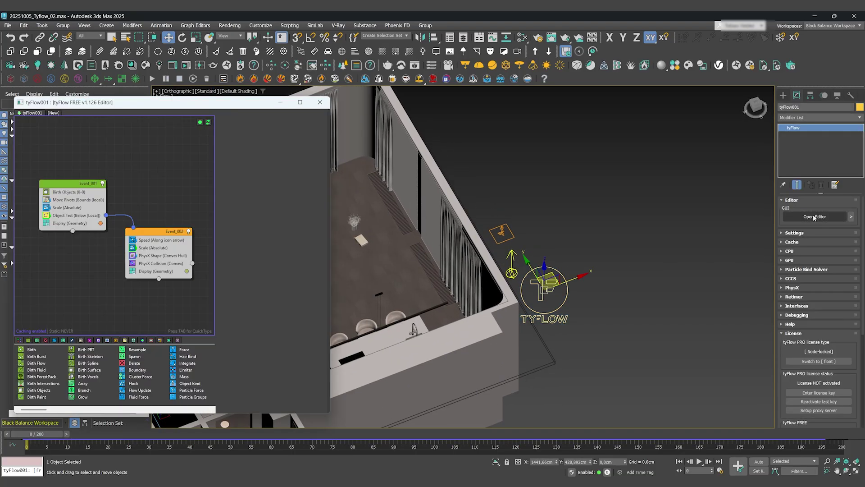
{"action": "left_click_drag", "start_coordinate": [169, 103], "coordinate": [310, 95]}
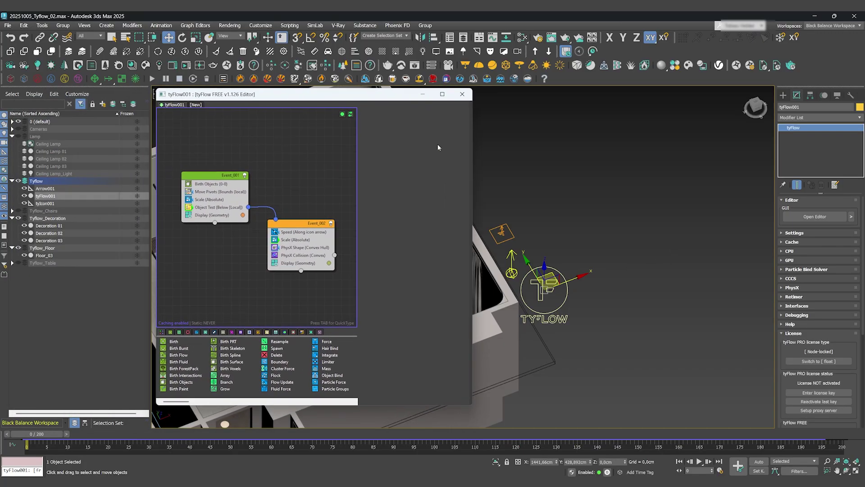
{"action": "left_click_drag", "start_coordinate": [470, 244], "coordinate": [677, 244]}
{"action": "key", "text": "Tab"}
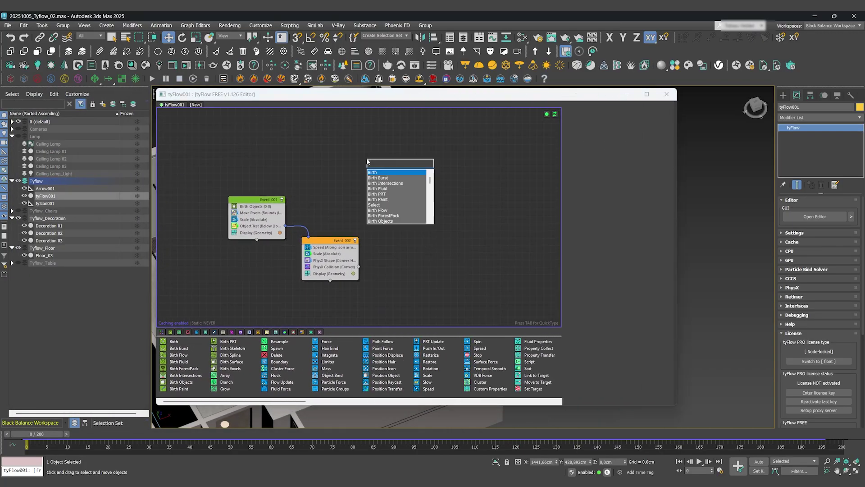
{"action": "type", "text": "birth"}
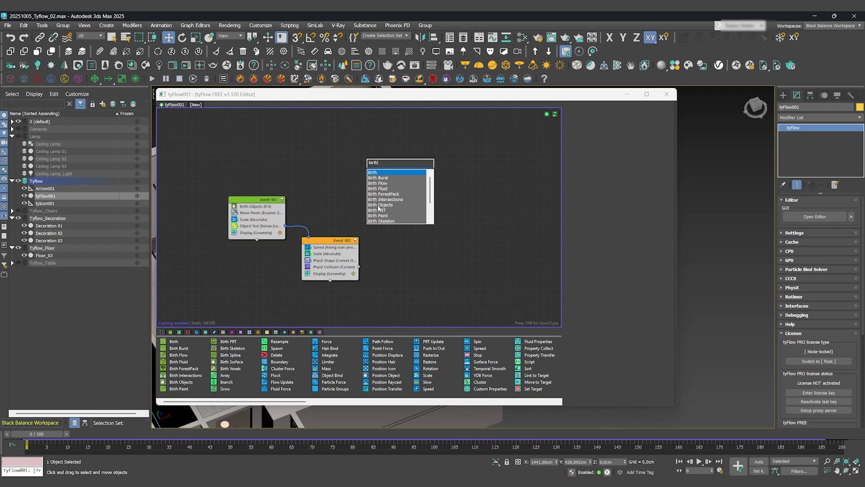
{"action": "left_click", "coordinate": [381, 205]}
{"action": "left_click_drag", "start_coordinate": [387, 155], "coordinate": [331, 143]}
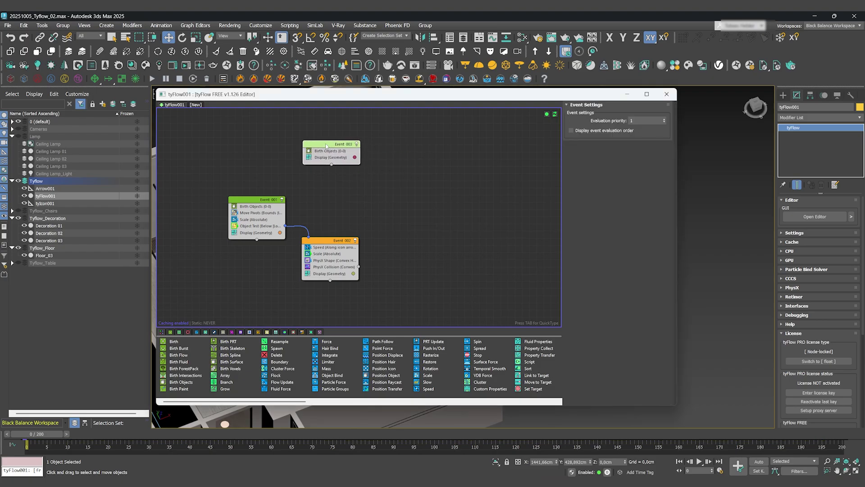
{"action": "left_click", "coordinate": [274, 189]}
{"action": "left_click", "coordinate": [324, 150]}
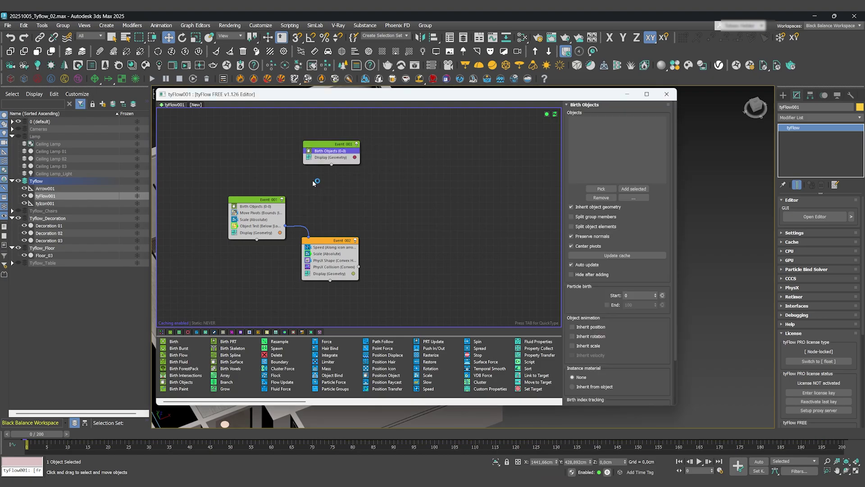
{"action": "double_click", "coordinate": [47, 219]}
{"action": "left_click", "coordinate": [633, 188]}
- Copy Move Pivots, Scale (Absolute) and Object Test from Event_001 into Event 003 above Display
{"action": "left_click", "coordinate": [332, 157]}
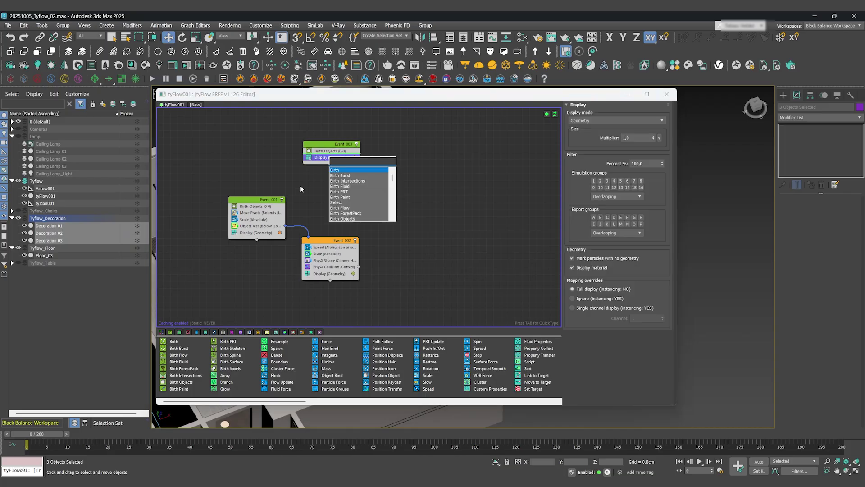
{"action": "left_click", "coordinate": [248, 213]}
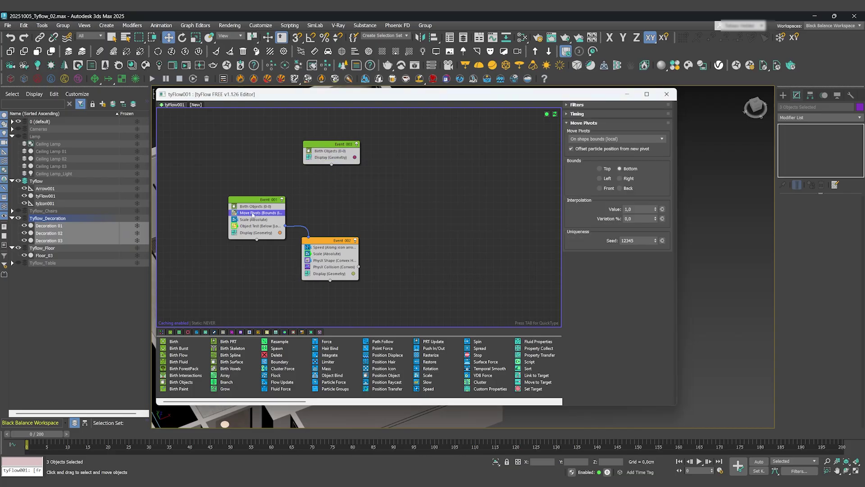
{"action": "left_click_drag", "start_coordinate": [286, 201], "coordinate": [317, 158]}
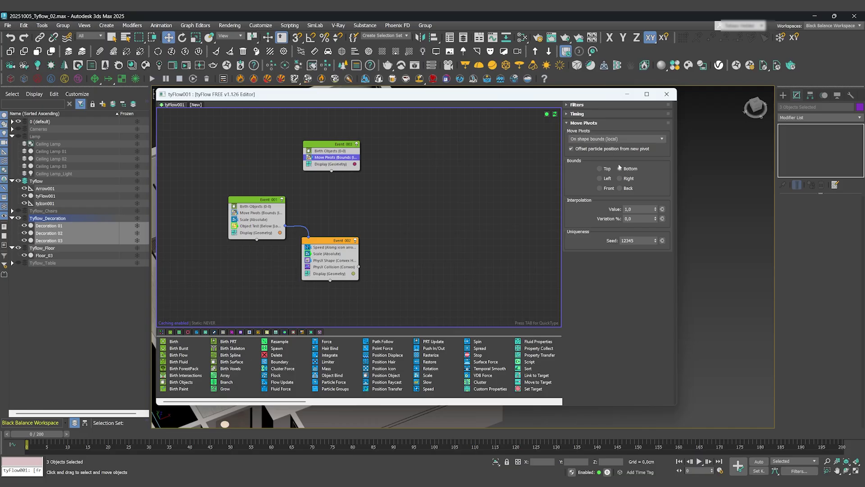
{"action": "left_click", "coordinate": [403, 202]}
{"action": "left_click", "coordinate": [255, 220]}
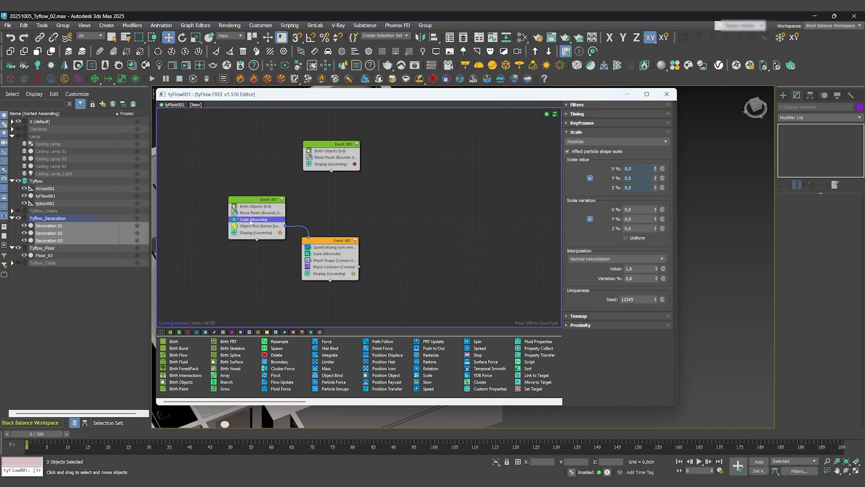
{"action": "left_click_drag", "start_coordinate": [328, 167], "coordinate": [327, 168]}
{"action": "left_click_drag", "start_coordinate": [256, 226], "coordinate": [328, 172]}
- Shift-clone Arrow001 along X as Arrow002, then scrub the timeline to check it
{"action": "left_click", "coordinate": [328, 190]}
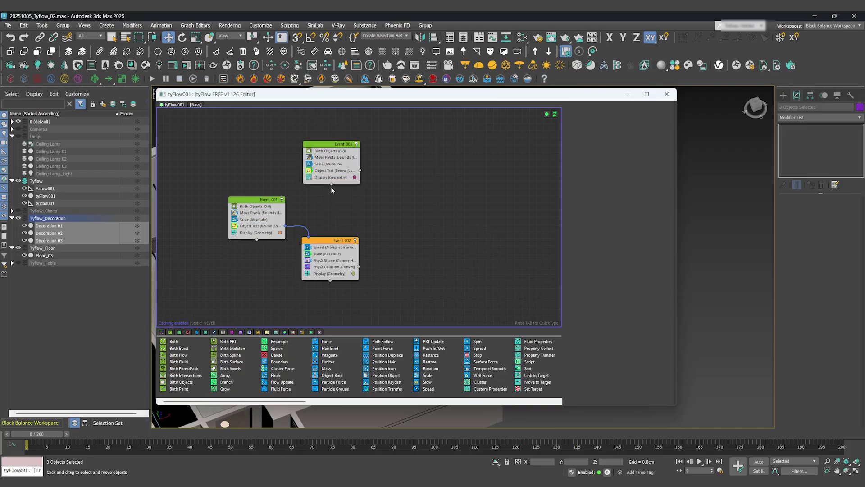
{"action": "left_click", "coordinate": [331, 187]}
{"action": "left_click", "coordinate": [342, 202]}
{"action": "left_click", "coordinate": [667, 93]}
{"action": "left_click", "coordinate": [501, 233]}
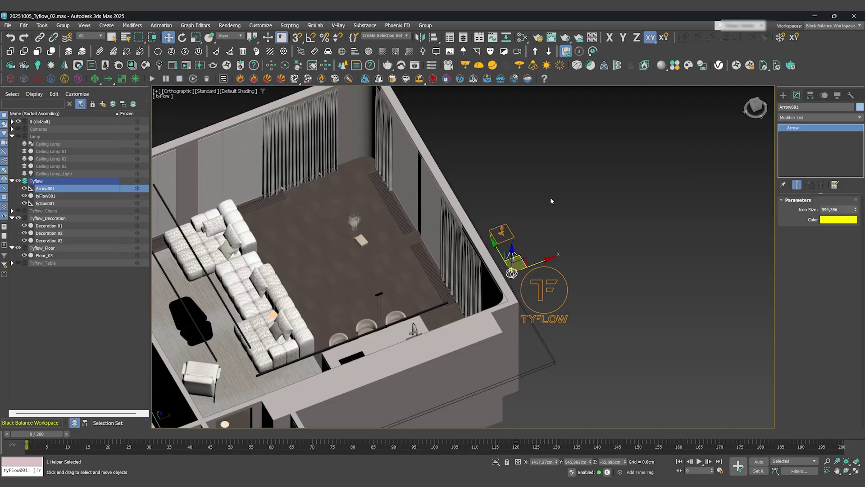
{"action": "left_click_drag", "start_coordinate": [538, 261], "coordinate": [589, 265], "text": "shift"}
{"action": "left_click", "coordinate": [408, 280]}
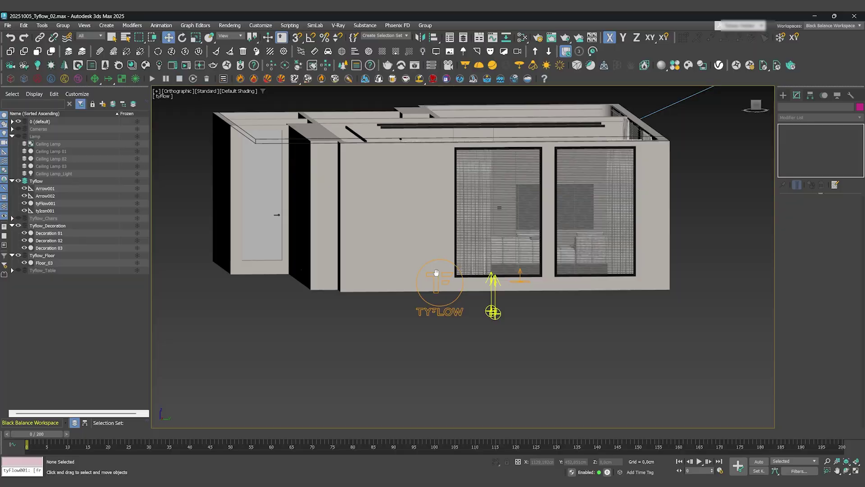
{"action": "middle_click_drag", "start_coordinate": [436, 272], "coordinate": [505, 315], "text": "alt"}
{"action": "left_click", "coordinate": [511, 325]}
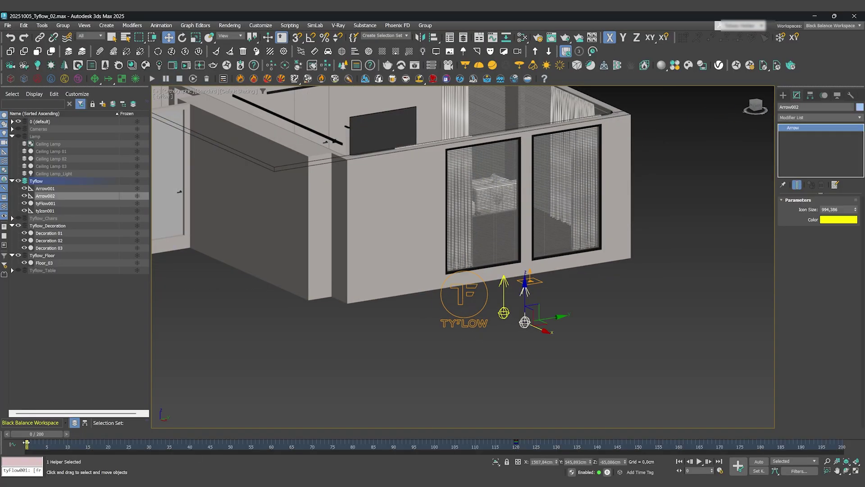
{"action": "key", "text": "ctrl+d"}
{"action": "mouse_move", "coordinate": [114, 434]}
{"action": "left_mouse_down"}
{"action": "mouse_move", "coordinate": [637, 434]}
{"action": "mouse_move", "coordinate": [100, 434]}
{"action": "left_mouse_up"}
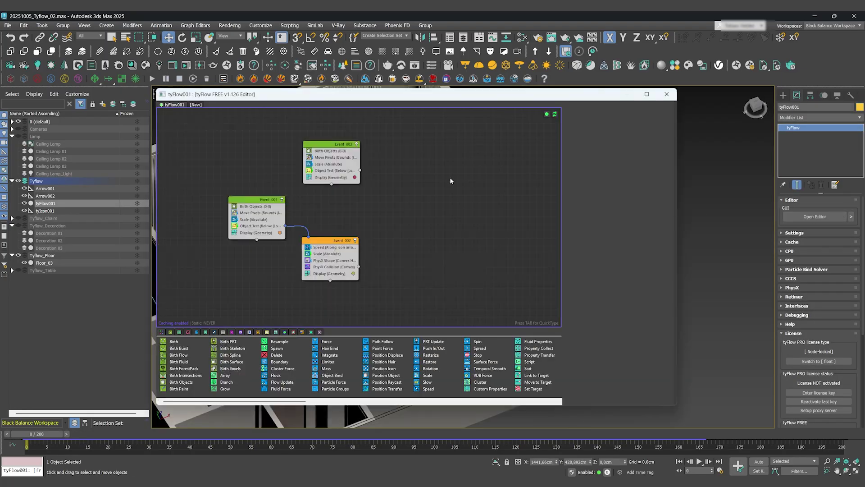
- Wire a new Event 004 from Event 003's Object Test and place it beside Event 003
{"action": "middle_click_drag", "start_coordinate": [347, 213], "coordinate": [377, 228]}
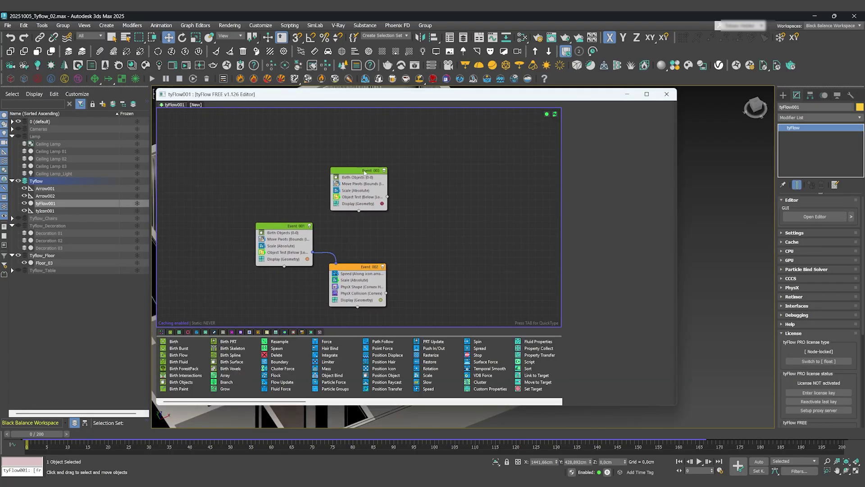
{"action": "mouse_move", "coordinate": [364, 171]}
{"action": "left_mouse_down"}
{"action": "mouse_move", "coordinate": [289, 139]}
{"action": "mouse_move", "coordinate": [366, 180]}
{"action": "left_mouse_up"}
{"action": "left_click", "coordinate": [376, 182]}
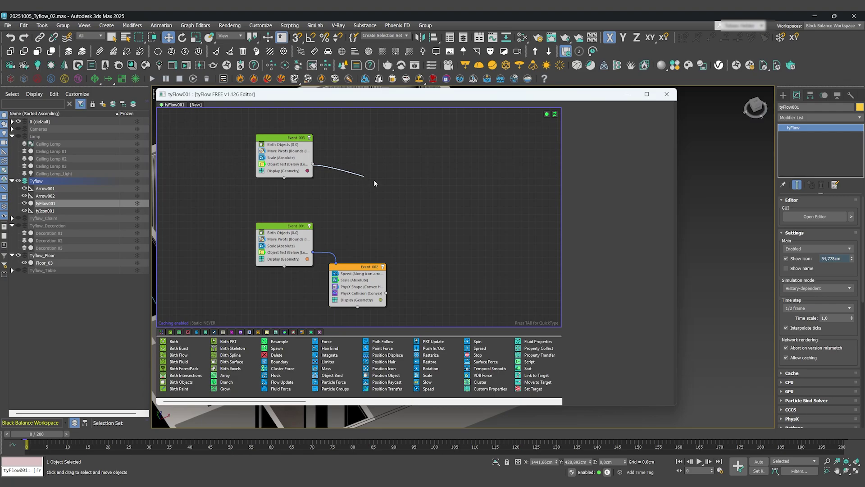
{"action": "left_click_drag", "start_coordinate": [372, 175], "coordinate": [353, 185]}
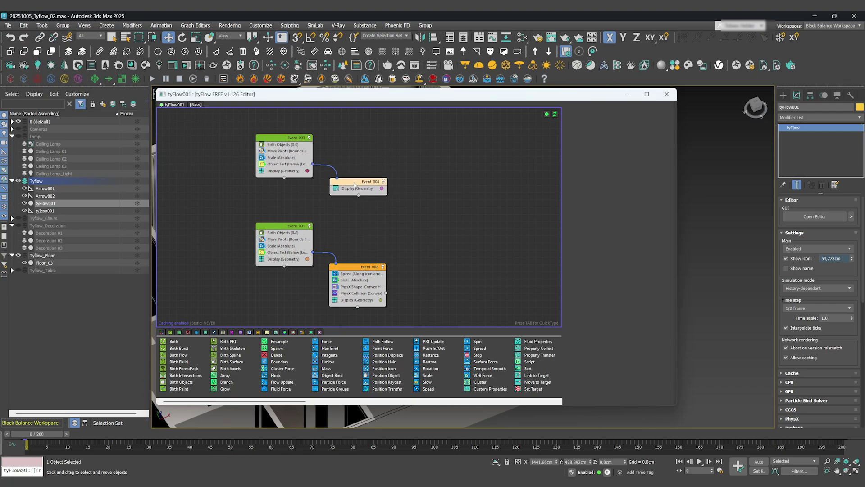
{"action": "left_click", "coordinate": [354, 190]}
{"action": "right_click", "coordinate": [353, 190]}
{"action": "left_click", "coordinate": [361, 236]}
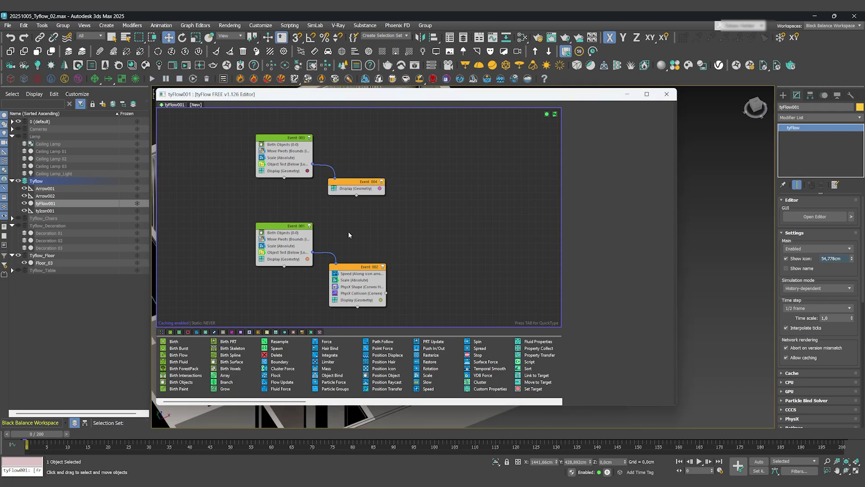
- Copy Speed, Scale and PhysX Shape from Event 002 into Event 004
{"action": "left_click", "coordinate": [345, 274]}
{"action": "left_click_drag", "start_coordinate": [350, 269], "coordinate": [356, 195]}
{"action": "left_click_drag", "start_coordinate": [360, 287], "coordinate": [356, 201]}
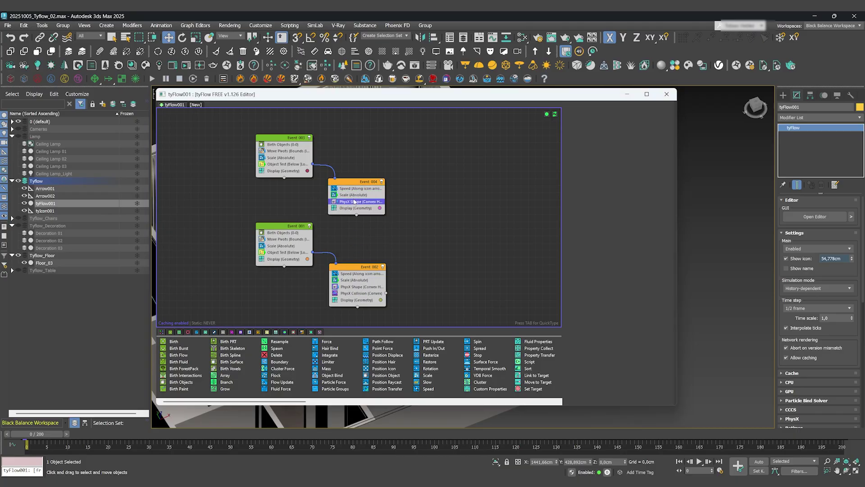
{"action": "left_click", "coordinate": [477, 215]}
- Set Event 003's Object Test to use Arrow002, then scrub the animation to preview
{"action": "left_click", "coordinate": [280, 165]}
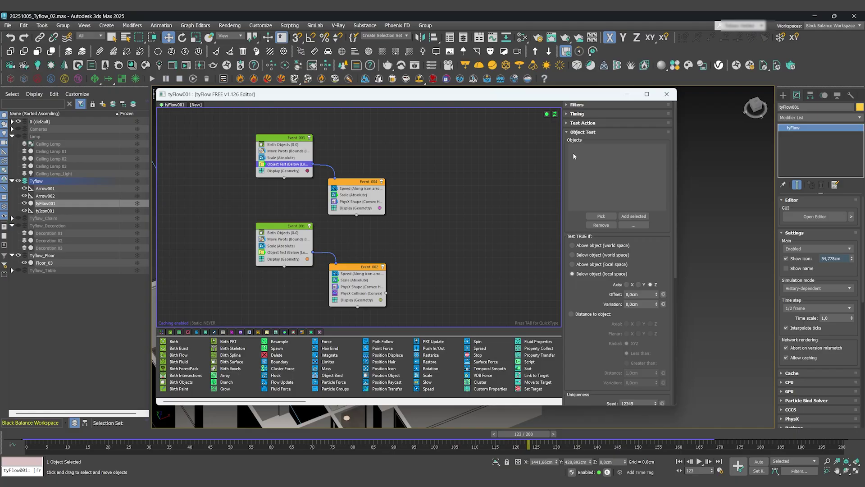
{"action": "left_click", "coordinate": [633, 217]}
{"action": "left_click", "coordinate": [113, 195]}
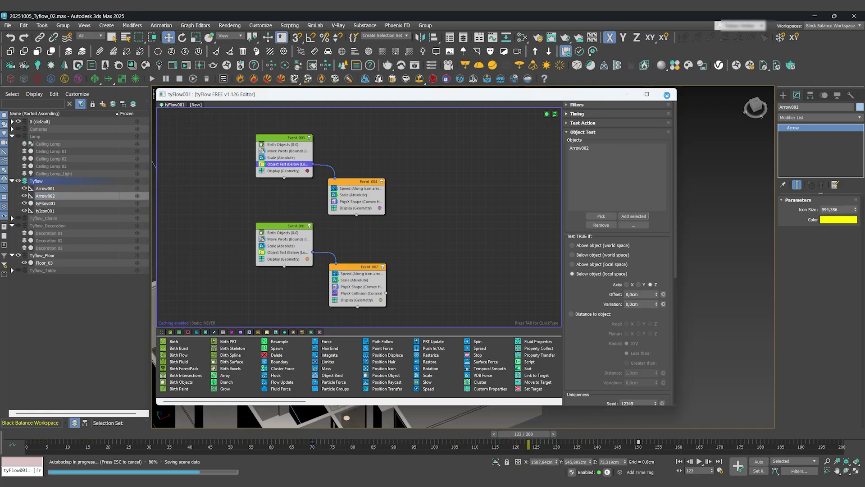
{"action": "left_click_drag", "start_coordinate": [189, 435], "coordinate": [559, 434]}
- Lock the position and rotation axes in Event 004's PhysX Shape and rewind to frame 0
{"action": "double_click", "coordinate": [679, 196]}
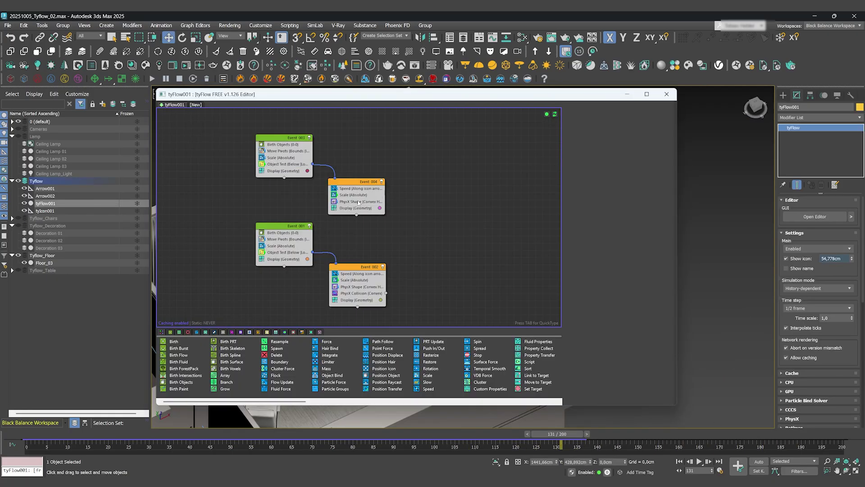
{"action": "scroll", "coordinate": [575, 285], "scroll_direction": "down", "scroll_amount": 10}
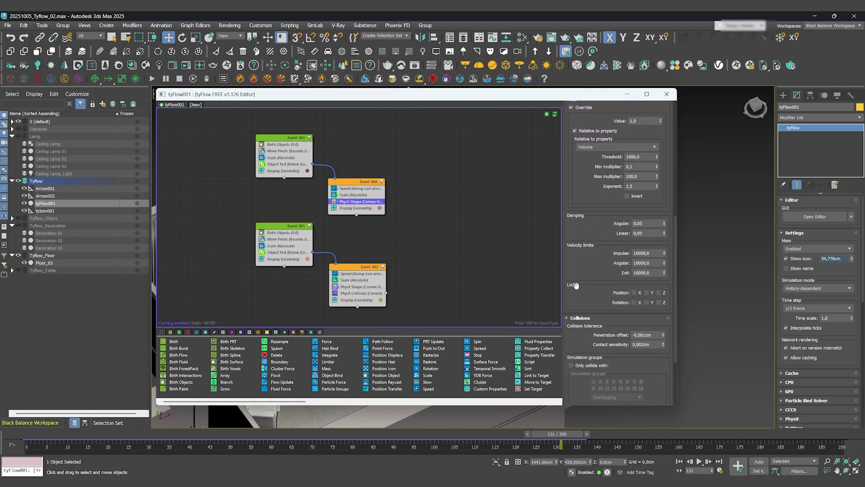
{"action": "left_click", "coordinate": [634, 293]}
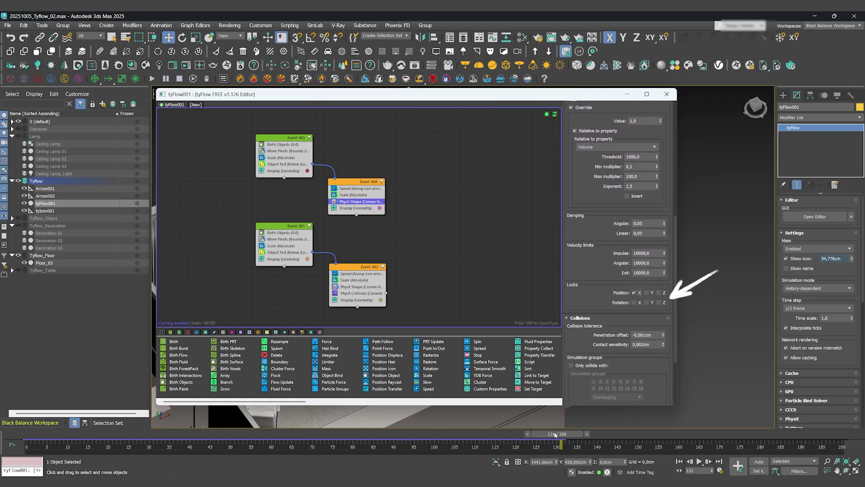
{"action": "left_click_drag", "start_coordinate": [556, 435], "coordinate": [36, 434]}
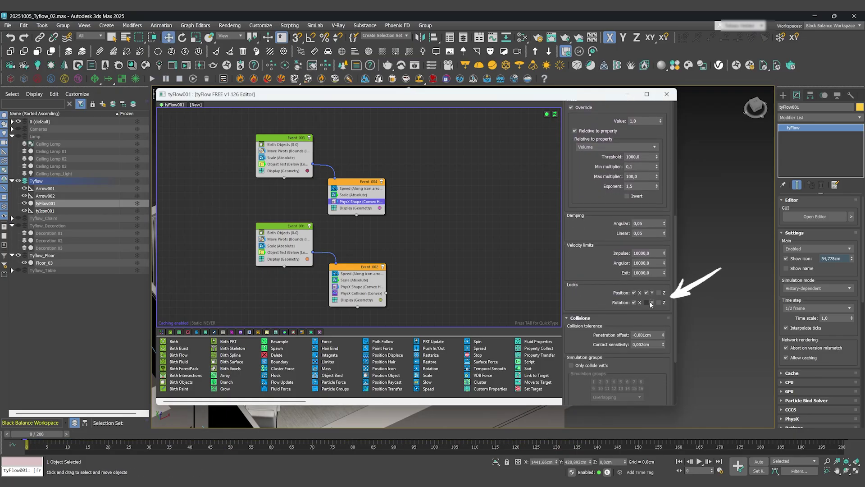
- Set tyFlow001's simulation time step to 1/2 frame and scrub to frame 122 to watch the chairs
{"action": "left_click", "coordinate": [666, 94]}
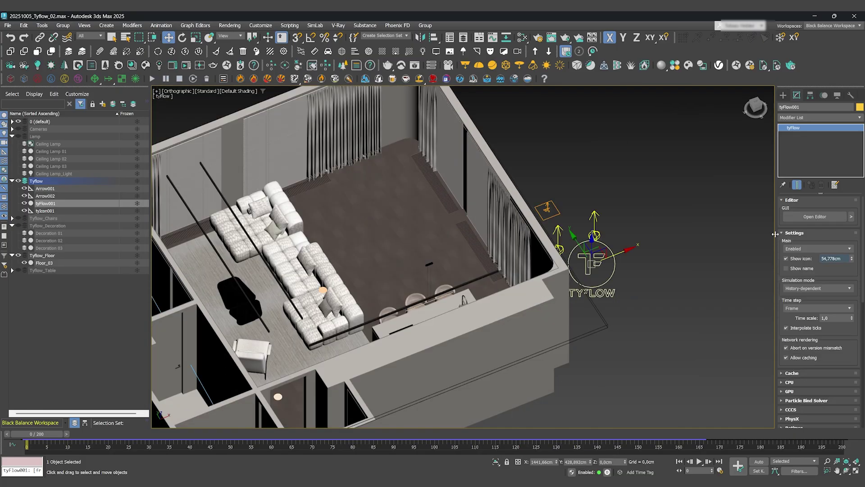
{"action": "left_click", "coordinate": [806, 309]}
{"action": "left_click", "coordinate": [802, 320]}
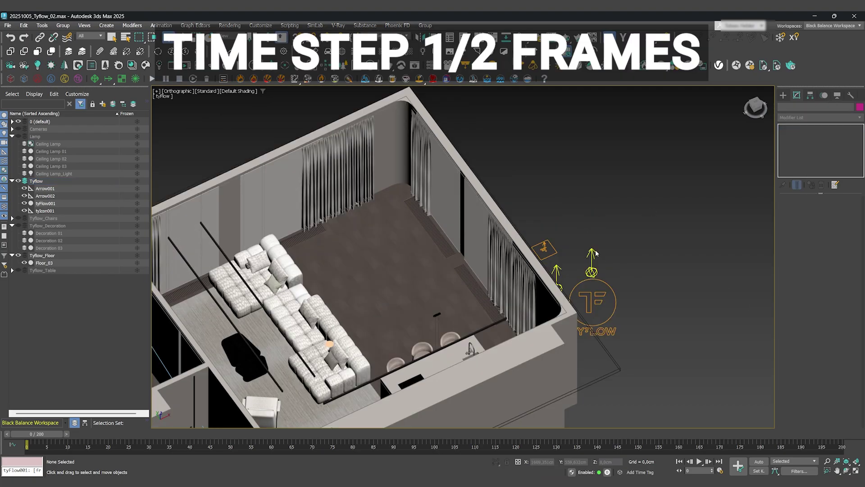
{"action": "left_click_drag", "start_coordinate": [65, 433], "coordinate": [358, 443]}
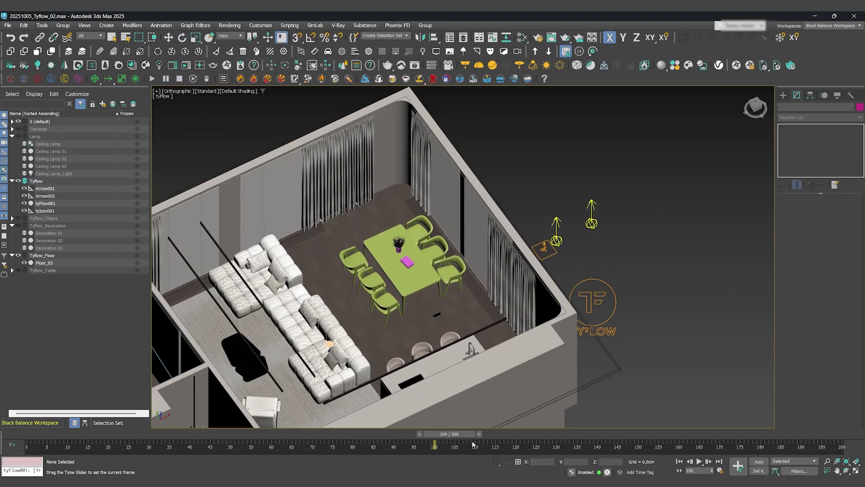
{"action": "left_click_drag", "start_coordinate": [473, 444], "coordinate": [524, 444]}
{"action": "key", "text": "w"}
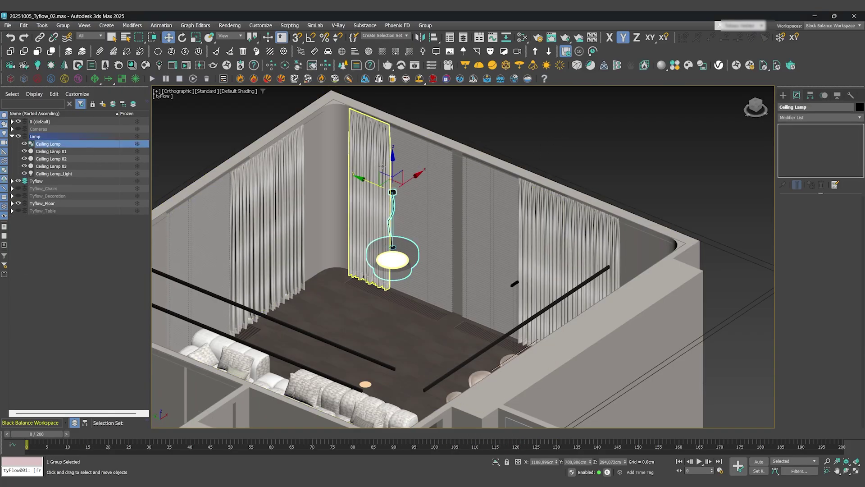
- With Affect Pivot Only, move the Ceiling Lamp's pivot along Z to the top of its cord
{"action": "left_click", "coordinate": [810, 95]}
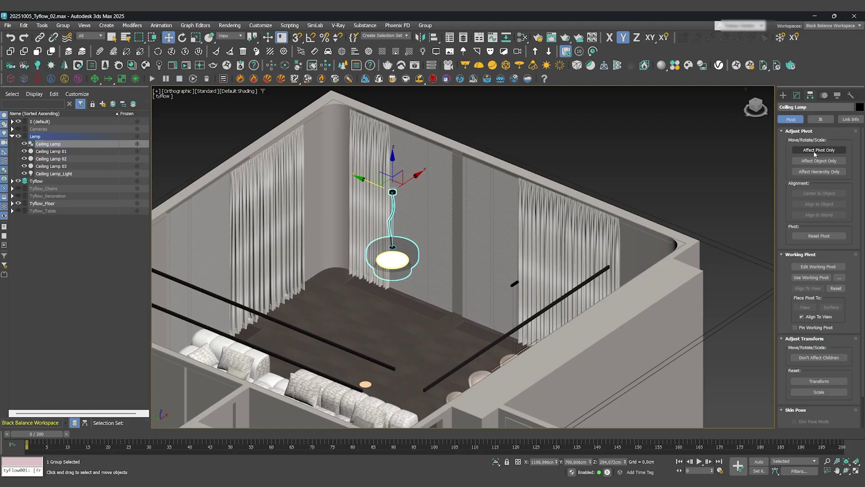
{"action": "left_click", "coordinate": [814, 152]}
{"action": "mouse_move", "coordinate": [393, 163]}
{"action": "left_mouse_down"}
{"action": "mouse_move", "coordinate": [388, 225]}
{"action": "mouse_move", "coordinate": [388, 157]}
{"action": "left_mouse_up"}
{"action": "middle_click_drag", "start_coordinate": [564, 117], "coordinate": [634, 137], "text": "alt"}
{"action": "key", "text": "l"}
{"action": "scroll", "coordinate": [450, 271], "scroll_direction": "down", "scroll_amount": 5}
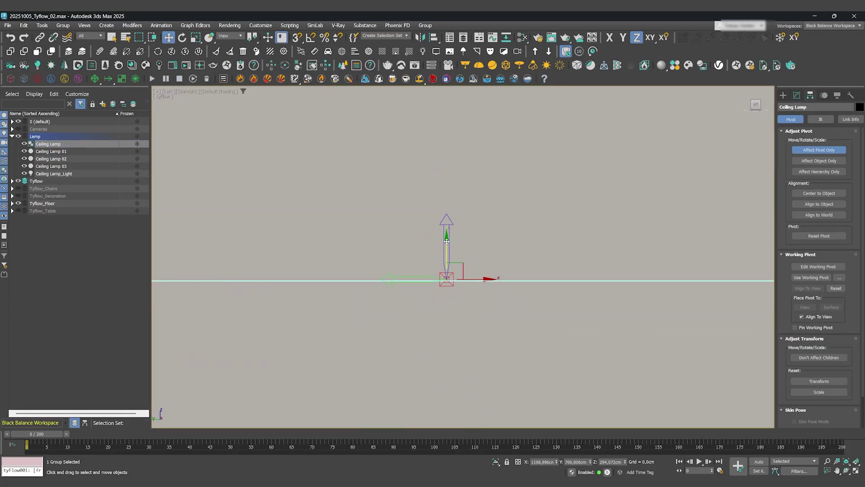
{"action": "scroll", "coordinate": [406, 272], "scroll_direction": "up", "scroll_amount": 5}
{"action": "middle_click_drag", "start_coordinate": [406, 272], "coordinate": [515, 199], "text": "alt"}
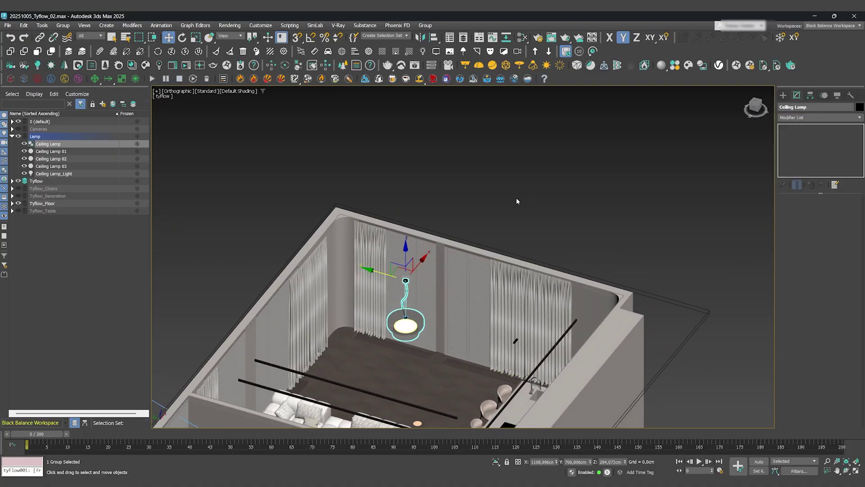
{"action": "left_click", "coordinate": [48, 144]}
{"action": "key", "text": "z"}
{"action": "middle_click_drag", "start_coordinate": [406, 293], "coordinate": [456, 343], "text": "alt"}
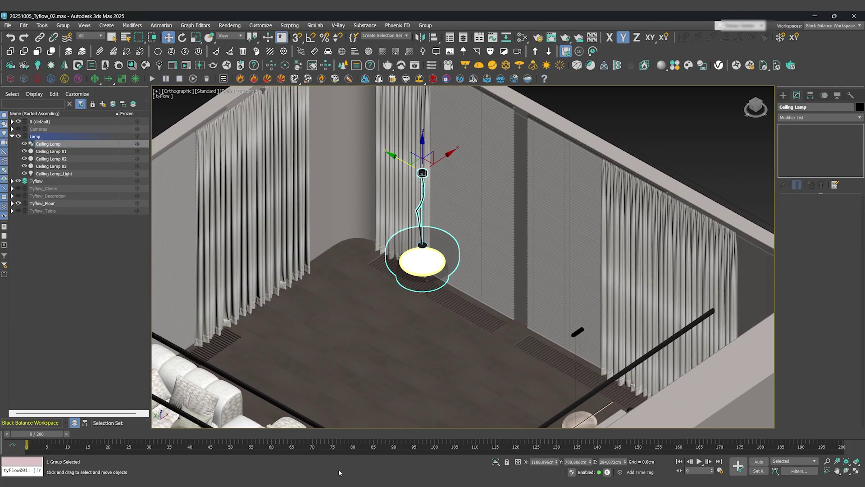
- With Auto Key on, key the Ceiling Lamp at 0% scale at the growth start frame
{"action": "left_click", "coordinate": [759, 462]}
{"action": "left_click_drag", "start_coordinate": [57, 434], "coordinate": [434, 445]}
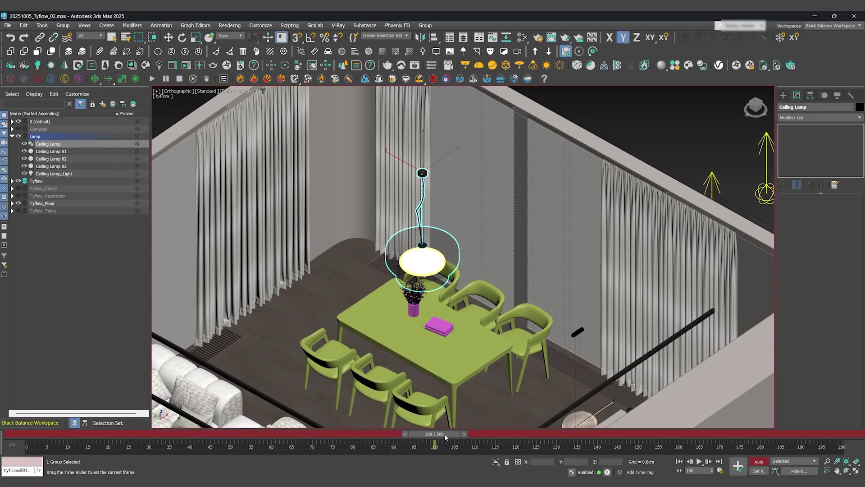
{"action": "key", "text": "w"}
{"action": "right_click", "coordinate": [197, 37]}
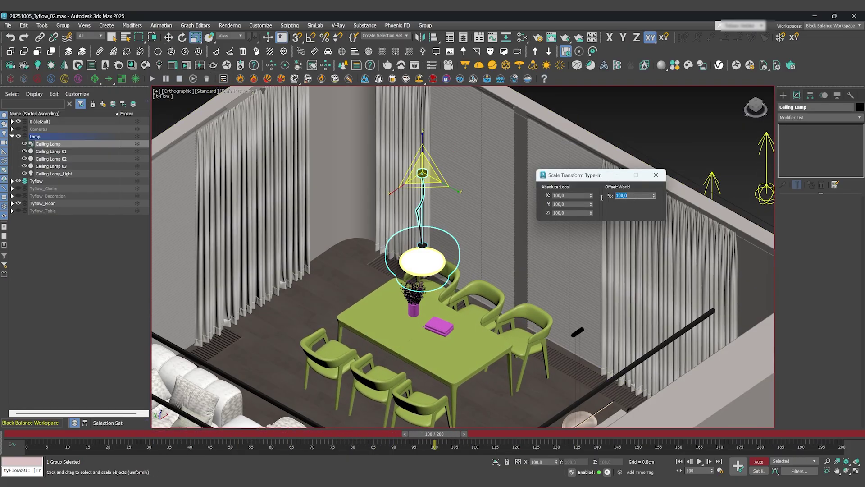
{"action": "type", "text": "0"}
{"action": "key", "text": "Return"}
{"action": "left_click", "coordinate": [658, 176]}
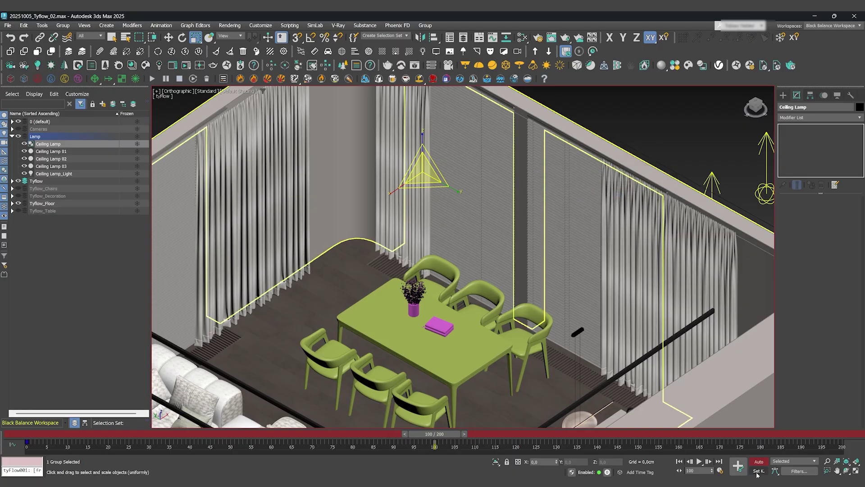
{"action": "key", "text": "q"}
- Move the lamp's full-size scale key to frame 140 and scrub to frame 102
{"action": "left_click_drag", "start_coordinate": [449, 436], "coordinate": [196, 436]}
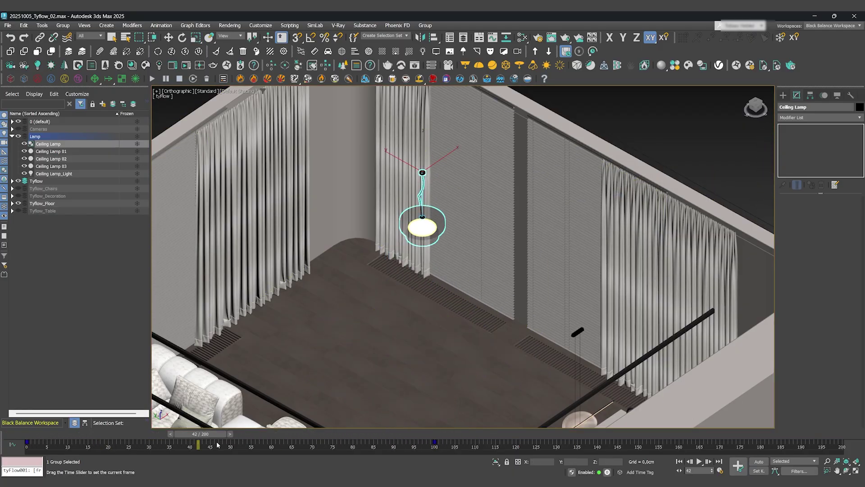
{"action": "key", "text": "r"}
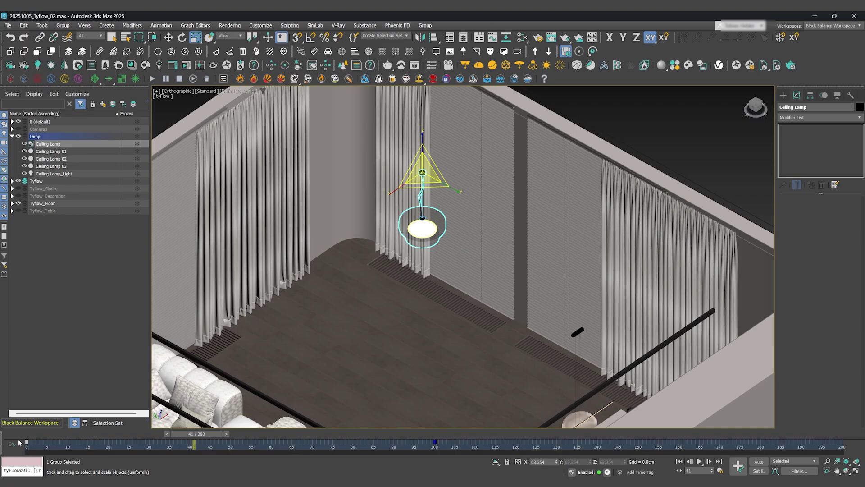
{"action": "left_click_drag", "start_coordinate": [27, 442], "coordinate": [68, 443]}
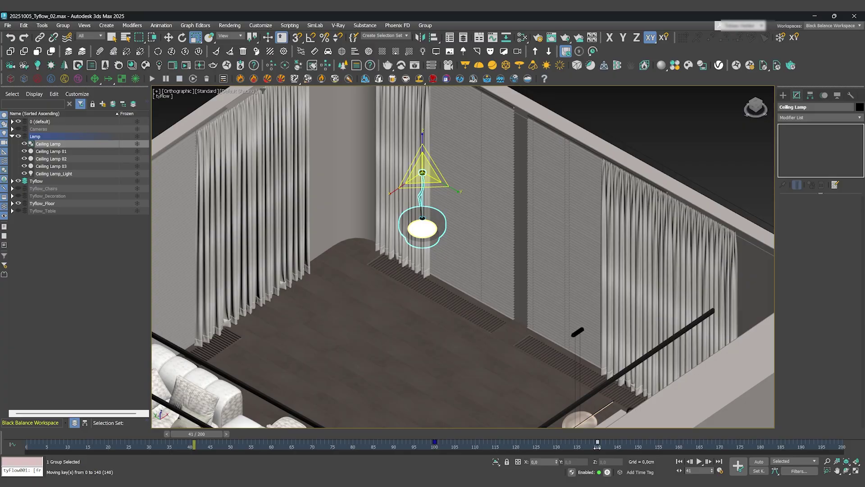
{"action": "left_click_drag", "start_coordinate": [597, 446], "coordinate": [597, 445]}
{"action": "left_click_drag", "start_coordinate": [196, 435], "coordinate": [472, 451]}
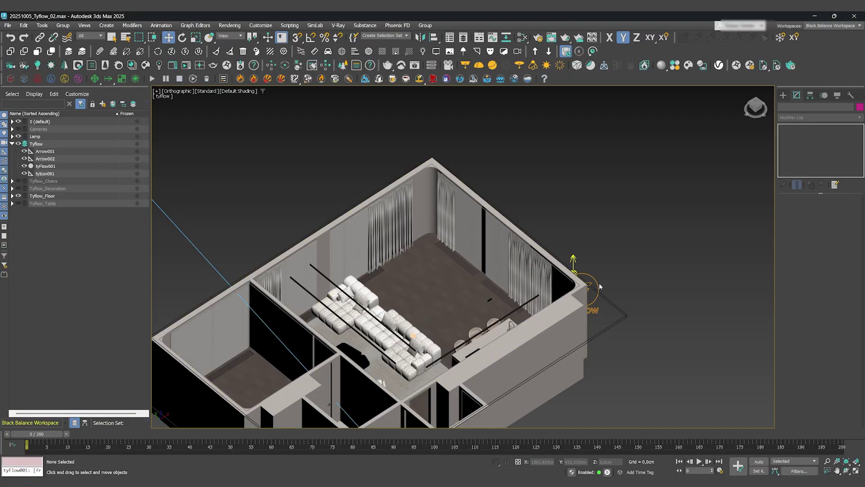
- Select tyFlow001, open its editor, and add a Mesh operator to Event 004
{"action": "left_click", "coordinate": [585, 285]}
{"action": "left_click", "coordinate": [806, 217]}
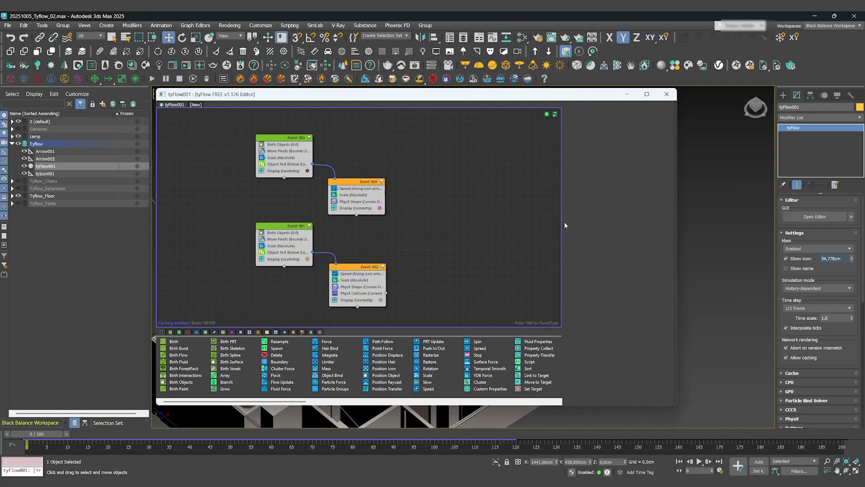
{"action": "left_click", "coordinate": [365, 208]}
{"action": "key", "text": "Tab"}
{"action": "type", "text": "mes"}
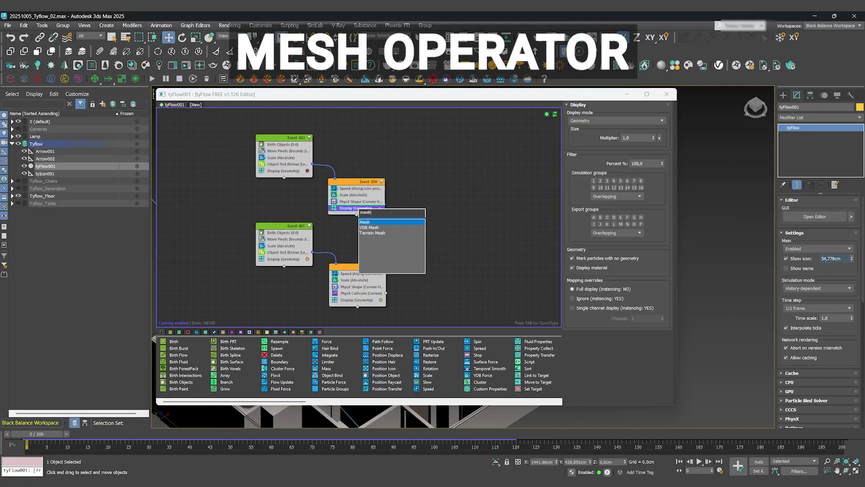
{"action": "left_click", "coordinate": [366, 223]}
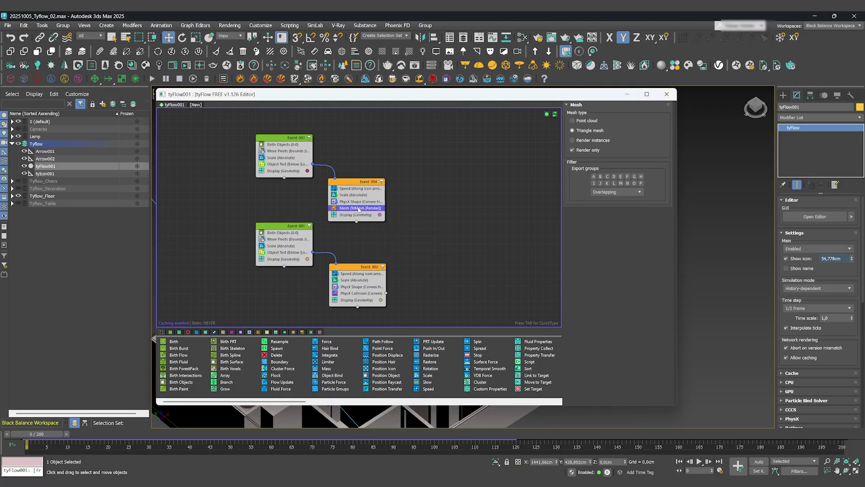
- Insert a Mesh operator below Display in Event 002 as well
{"action": "left_click", "coordinate": [342, 298]}
{"action": "key", "text": "Tab"}
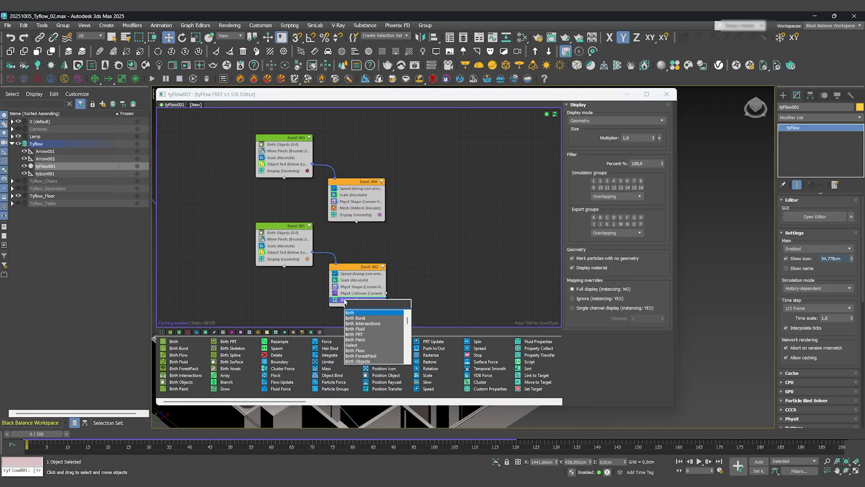
{"action": "type", "text": "mesh"}
{"action": "left_click", "coordinate": [353, 313]}
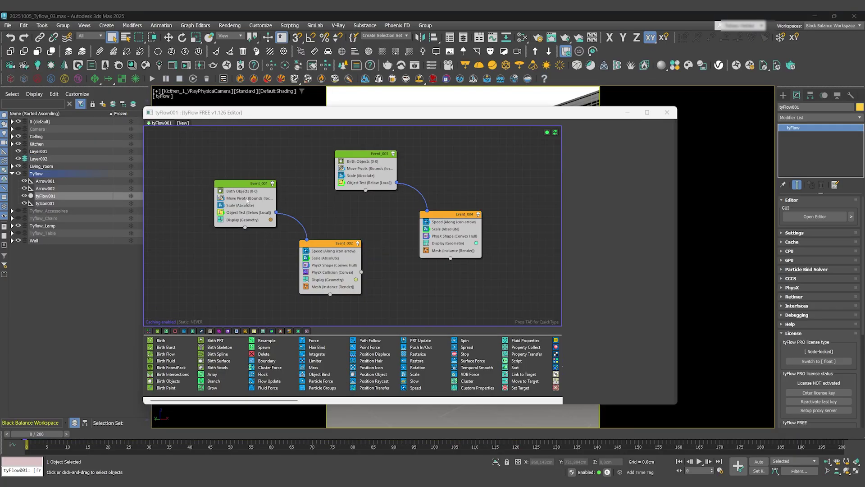
{"action": "scroll", "coordinate": [640, 253], "scroll_direction": "down", "scroll_amount": 1}
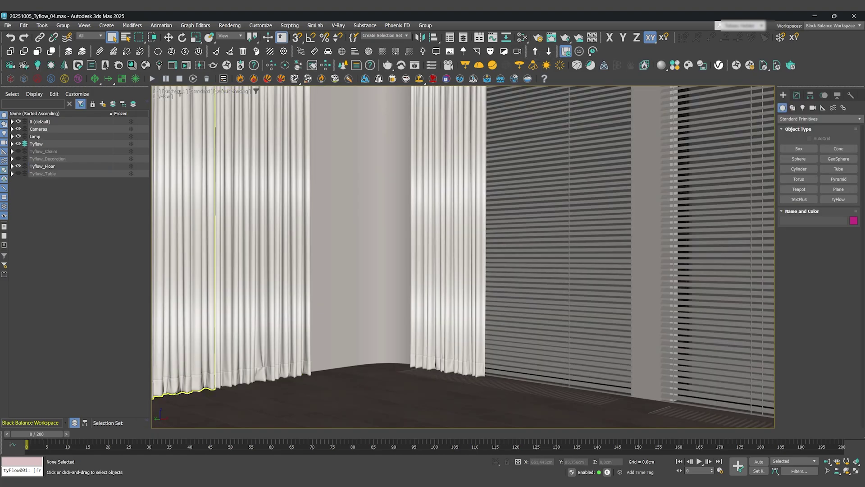
- Turn on Show Safe Frames in the Kitchen_1 camera viewport
{"action": "left_click", "coordinate": [180, 91]}
{"action": "mouse_move", "coordinate": [190, 100]}
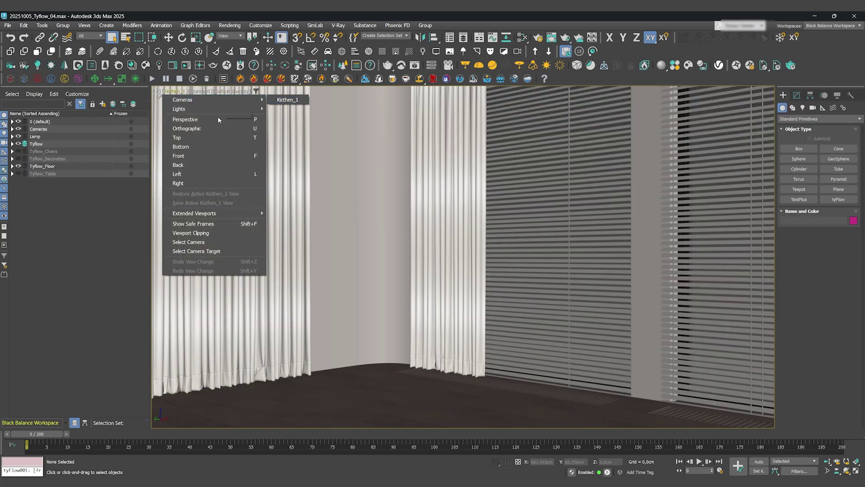
{"action": "left_click", "coordinate": [203, 224]}
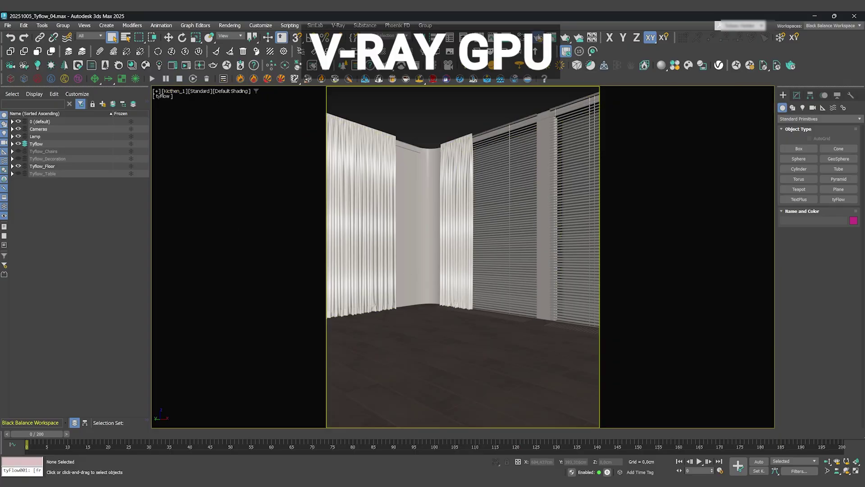
- Convert the scene for V-Ray GPU with the V-Ray Scene Converter
{"action": "key", "text": "F10"}
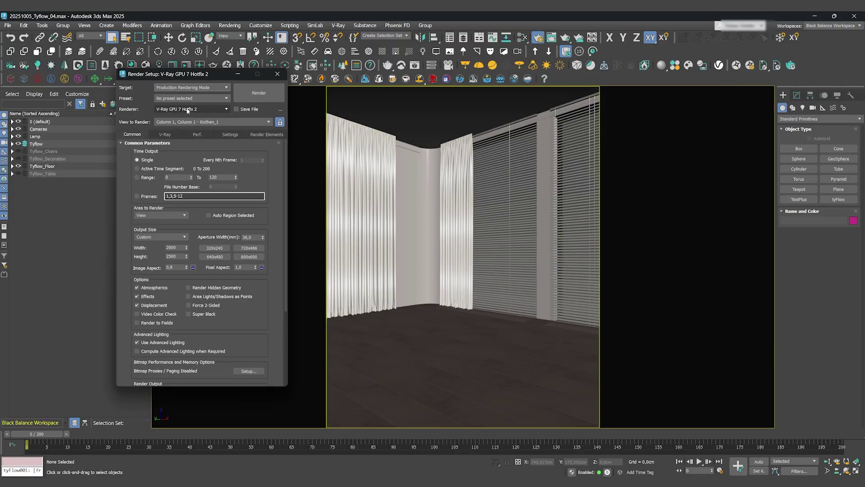
{"action": "left_click", "coordinate": [278, 74]}
{"action": "left_click", "coordinate": [338, 25]}
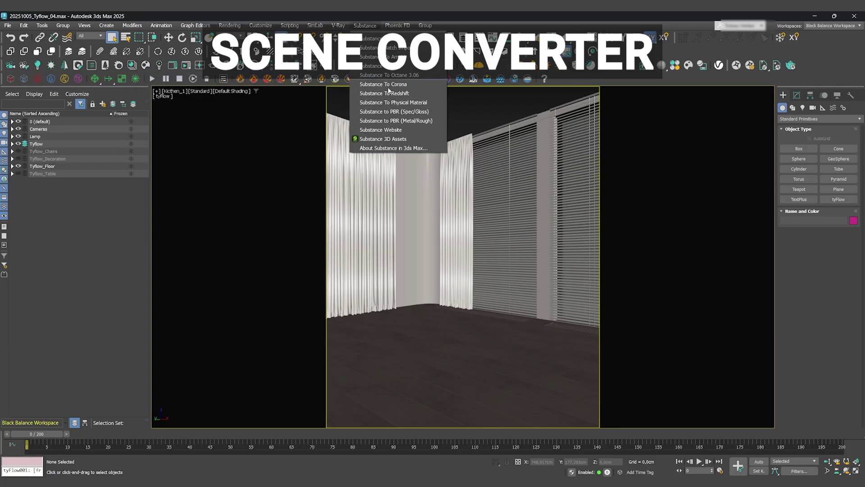
{"action": "mouse_move", "coordinate": [348, 127]}
{"action": "left_click", "coordinate": [464, 127]}
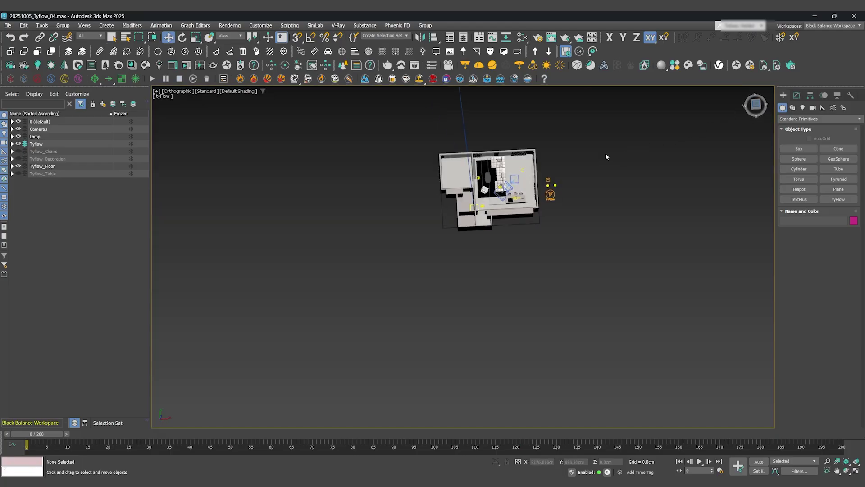
{"action": "middle_click_drag", "start_coordinate": [605, 153], "coordinate": [555, 342]}
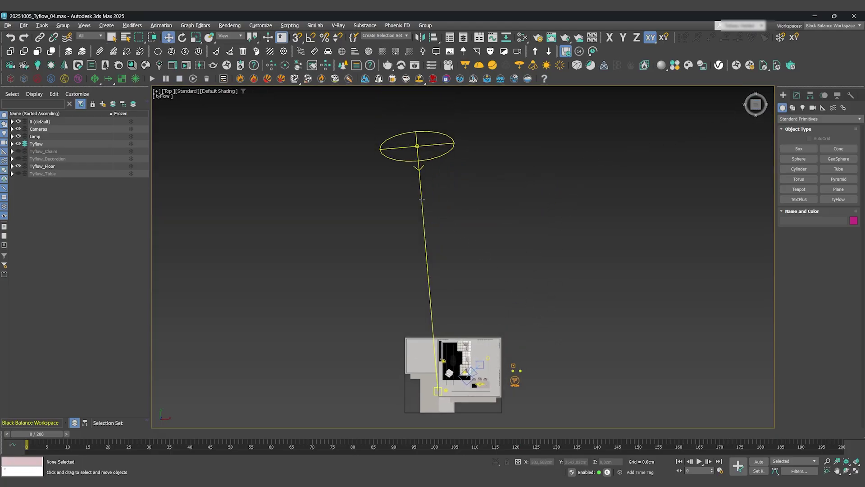
- Give Corona Sun001_VRaySun intensity 3.0, size multiplier 0.5 and the CIE Overcast sky model
{"action": "left_click", "coordinate": [422, 199]}
{"action": "left_click", "coordinate": [167, 256]}
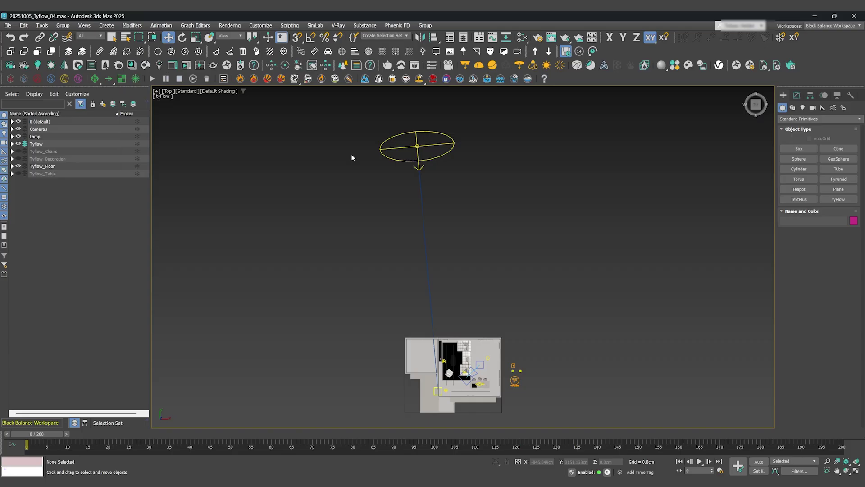
{"action": "key", "text": "ctrl+z"}
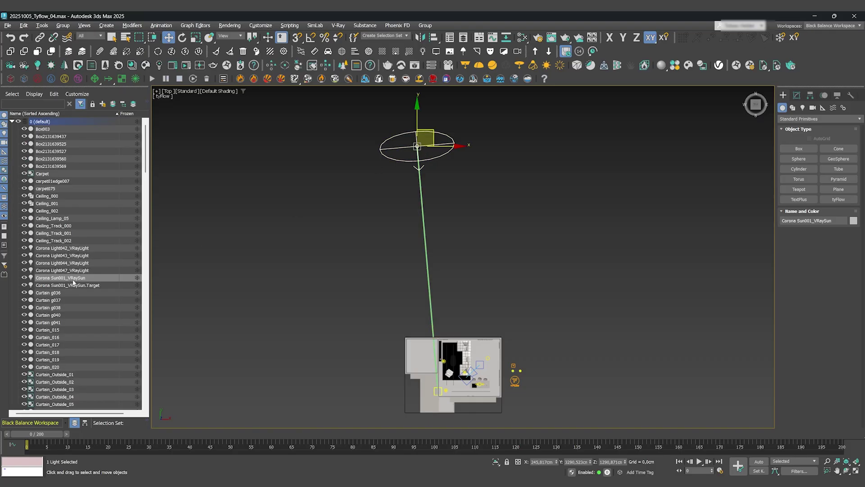
{"action": "left_click", "coordinate": [797, 95]}
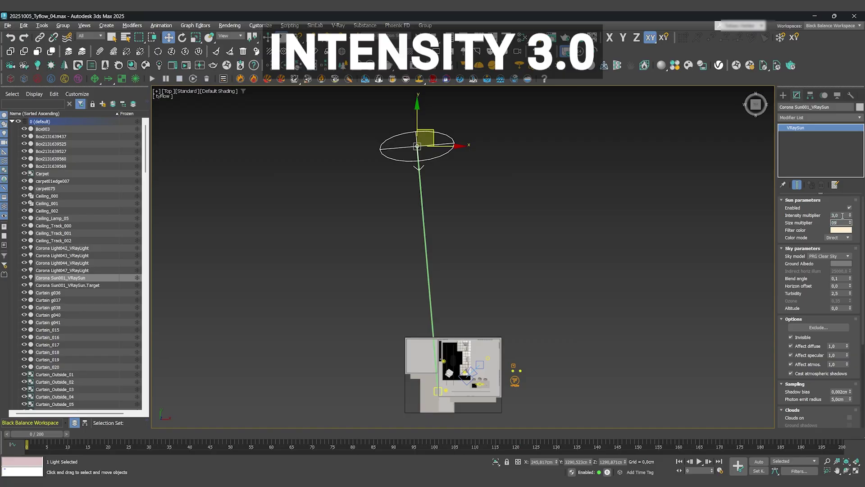
{"action": "type", "text": ",5"}
{"action": "key", "text": "Return"}
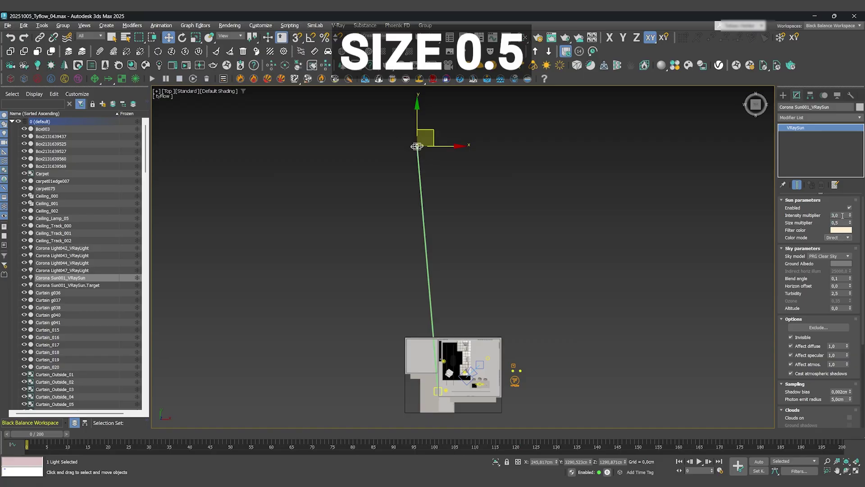
{"action": "left_click", "coordinate": [829, 256]}
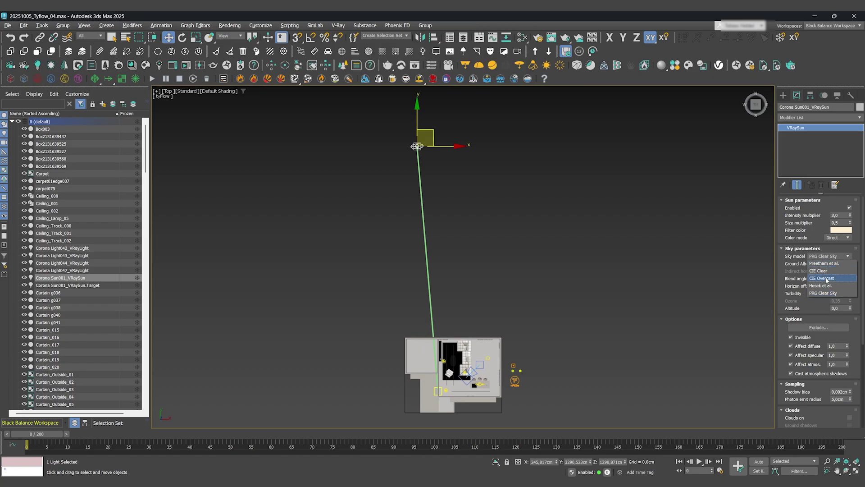
{"action": "left_click", "coordinate": [826, 277]}
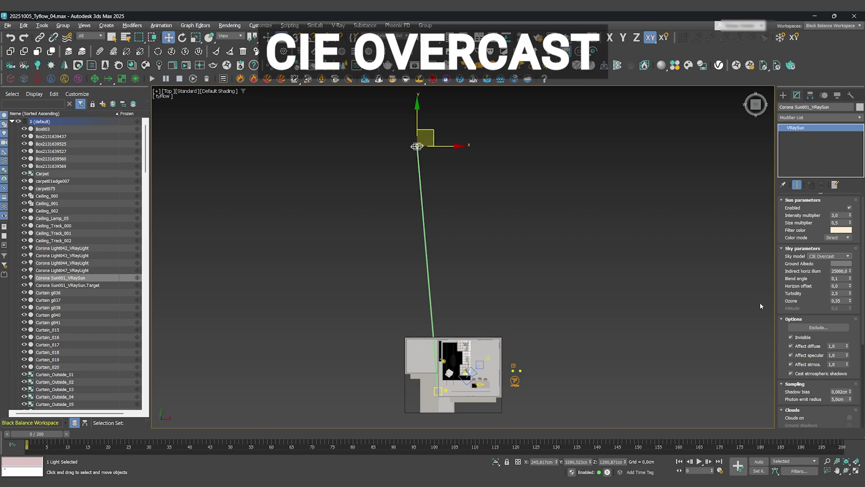
- Add a VRaySky map node in the Slate Material Editor
{"action": "left_click", "coordinate": [358, 230]}
{"action": "left_click", "coordinate": [523, 38]}
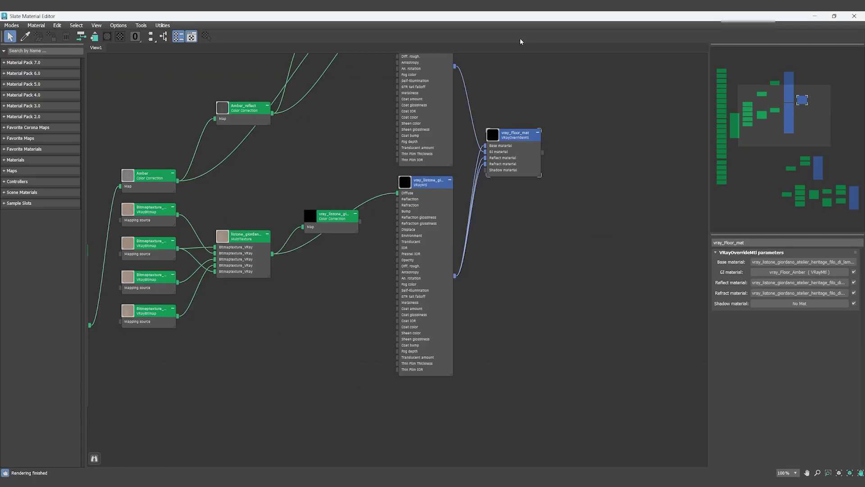
{"action": "middle_click_drag", "start_coordinate": [484, 201], "coordinate": [307, 203]}
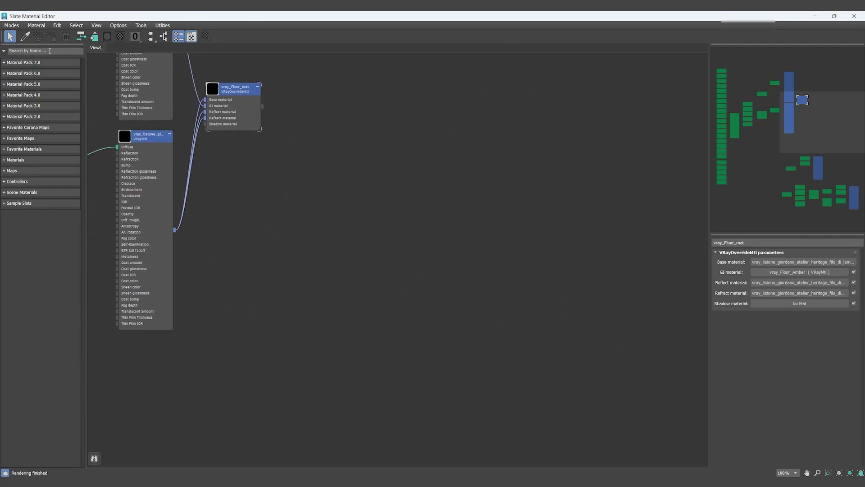
{"action": "type", "text": "sky"}
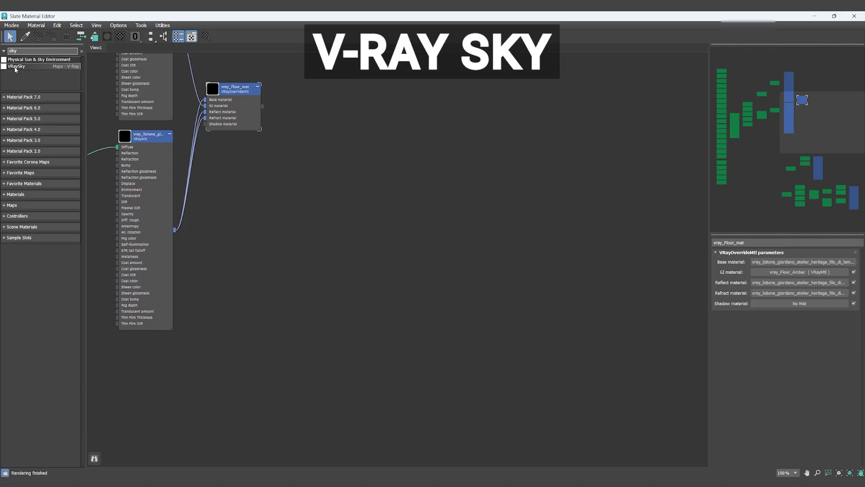
{"action": "left_click_drag", "start_coordinate": [319, 161], "coordinate": [332, 191]}
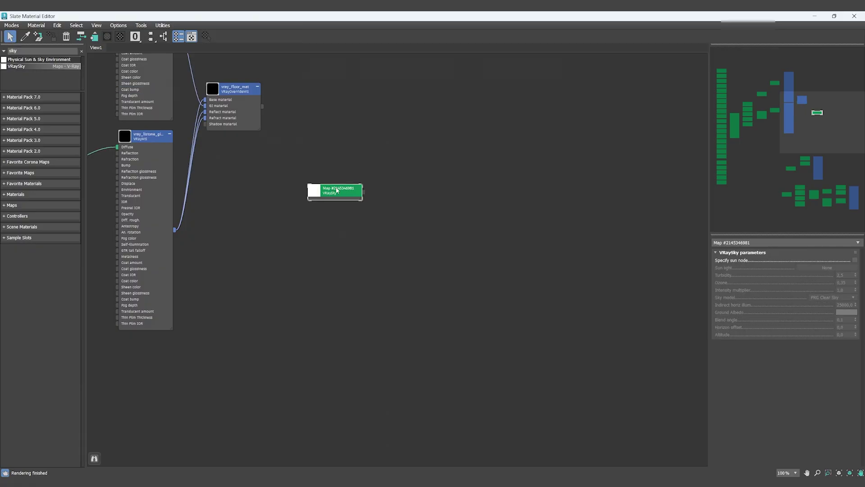
- Link VRaySky to Corona Sun001_VRaySun as sun node, with CIE Overcast sky and intensity 0.35
{"action": "left_click", "coordinate": [856, 261]}
{"action": "left_click_drag", "start_coordinate": [689, 15], "coordinate": [502, 185]}
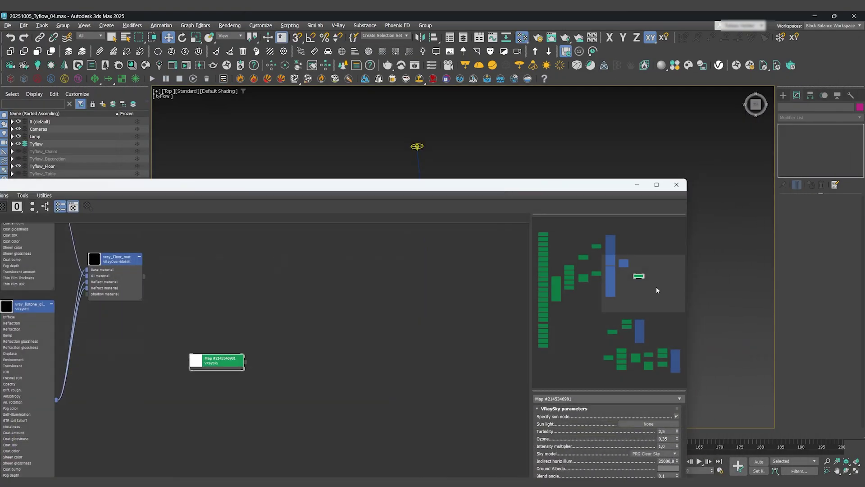
{"action": "left_click", "coordinate": [649, 424]}
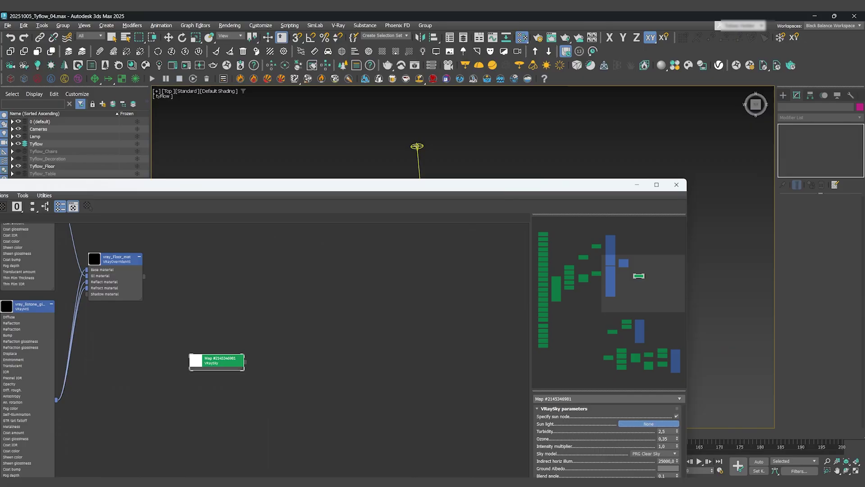
{"action": "left_click", "coordinate": [418, 146]}
{"action": "left_click", "coordinate": [393, 358]}
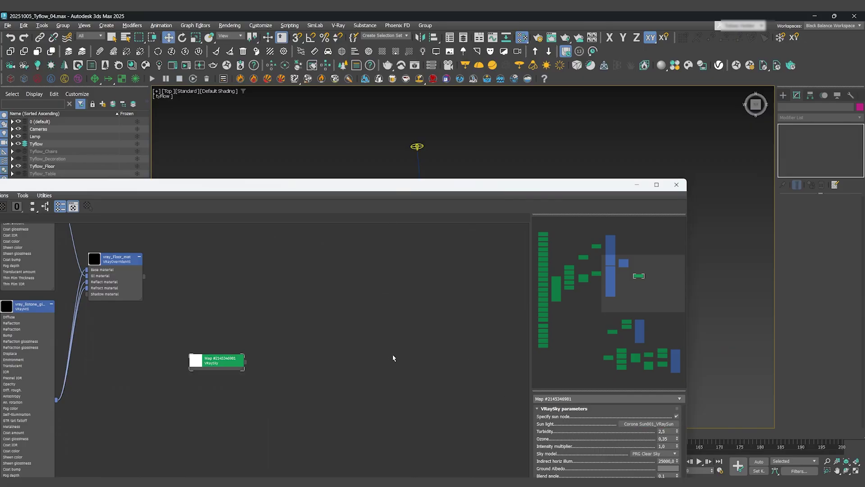
{"action": "double_click", "coordinate": [536, 182]}
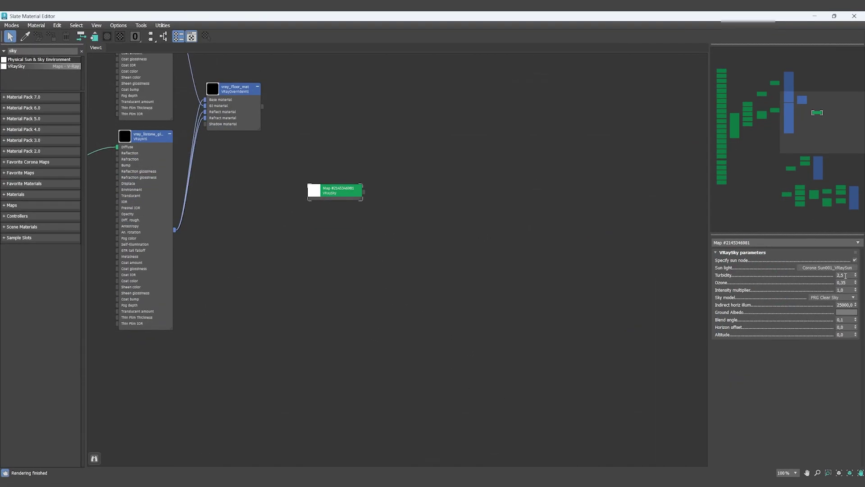
{"action": "left_click", "coordinate": [833, 297]}
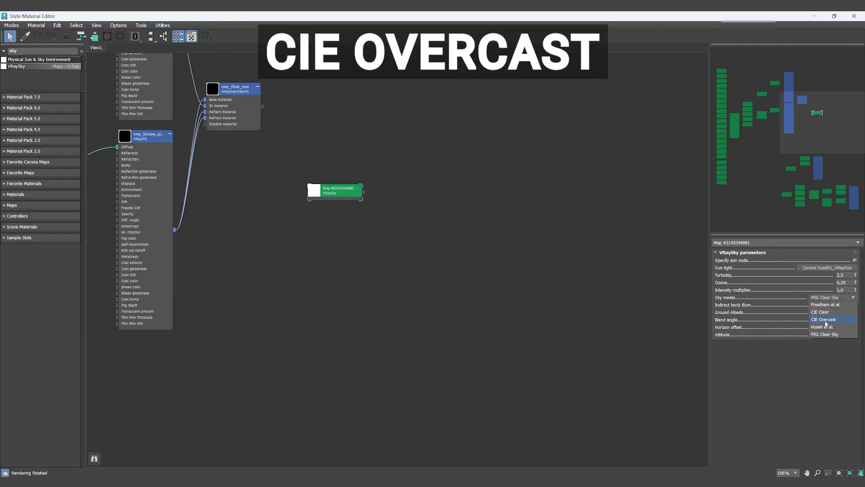
{"action": "left_click", "coordinate": [824, 320]}
{"action": "double_click", "coordinate": [851, 289]}
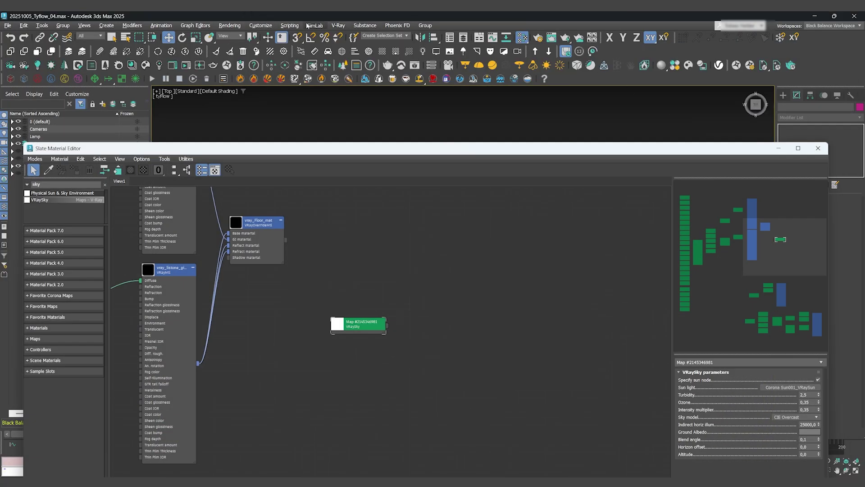
- Wire the VRaySky node into the Environment Map slot as an instance, then close both windows
{"action": "left_click", "coordinate": [229, 26]}
{"action": "left_click", "coordinate": [253, 127]}
{"action": "left_click_drag", "start_coordinate": [387, 325], "coordinate": [491, 247]}
{"action": "left_click_drag", "start_coordinate": [491, 148], "coordinate": [475, 229]}
{"action": "left_click_drag", "start_coordinate": [476, 309], "coordinate": [609, 158]}
{"action": "left_click", "coordinate": [582, 250]}
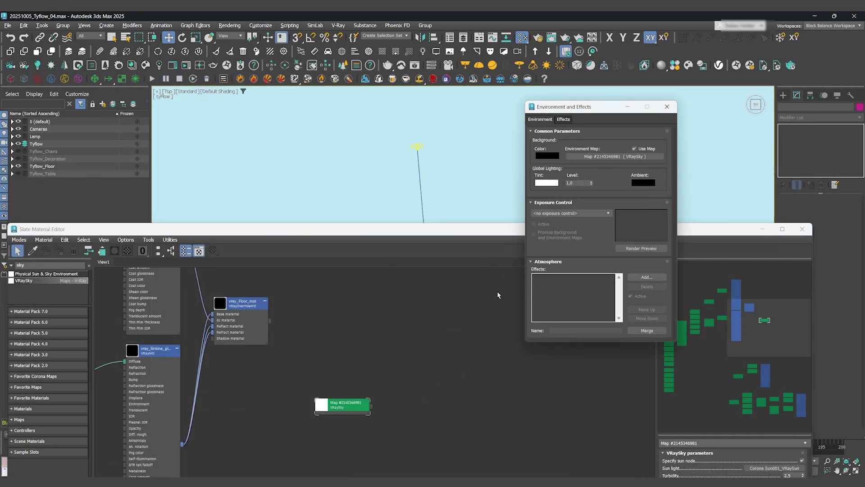
{"action": "left_click", "coordinate": [667, 107]}
{"action": "left_click", "coordinate": [803, 229]}
{"action": "middle_click_drag", "start_coordinate": [500, 276], "coordinate": [505, 205]}
- Switch the viewport to the Kitchen_1 camera with safe frames shown
{"action": "left_click", "coordinate": [168, 91]}
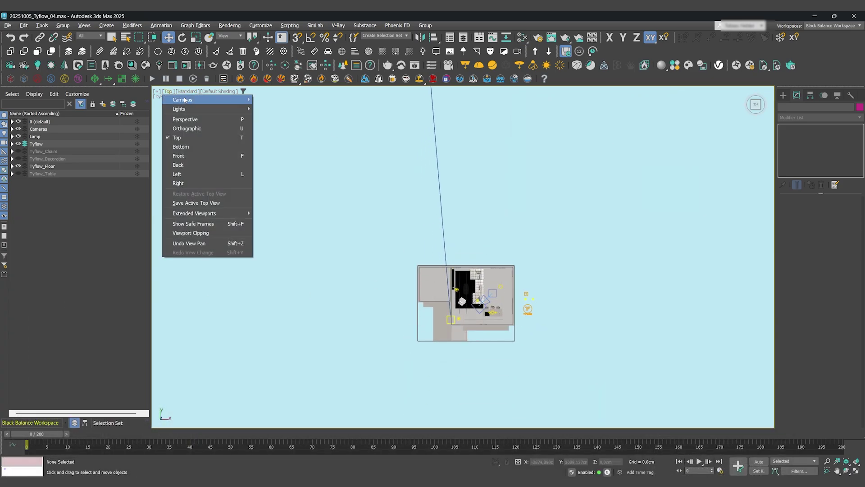
{"action": "mouse_move", "coordinate": [182, 99]}
{"action": "left_click", "coordinate": [289, 100]}
{"action": "left_click", "coordinate": [174, 91]}
{"action": "left_click", "coordinate": [206, 224]}
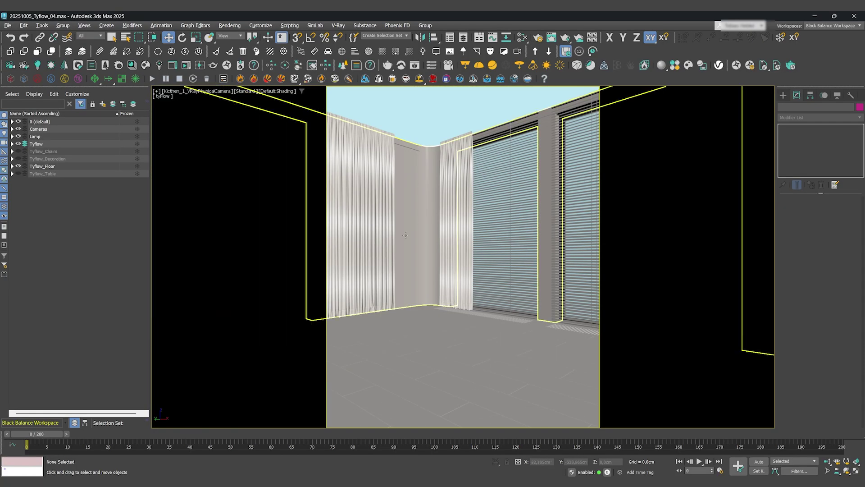
- Lock Render Setup's view to Kitchen_1_VRayPhysicalCamera and close the dialog
{"action": "left_click", "coordinate": [541, 39]}
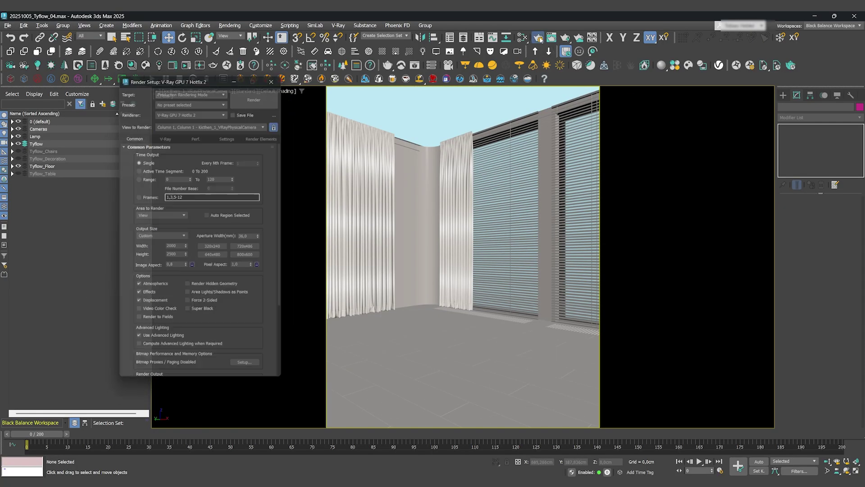
{"action": "left_click", "coordinate": [215, 122]}
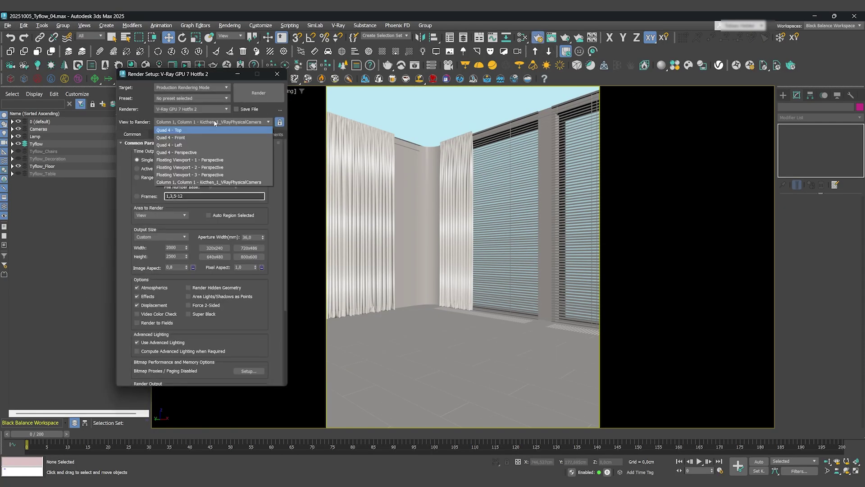
{"action": "left_click", "coordinate": [208, 182]}
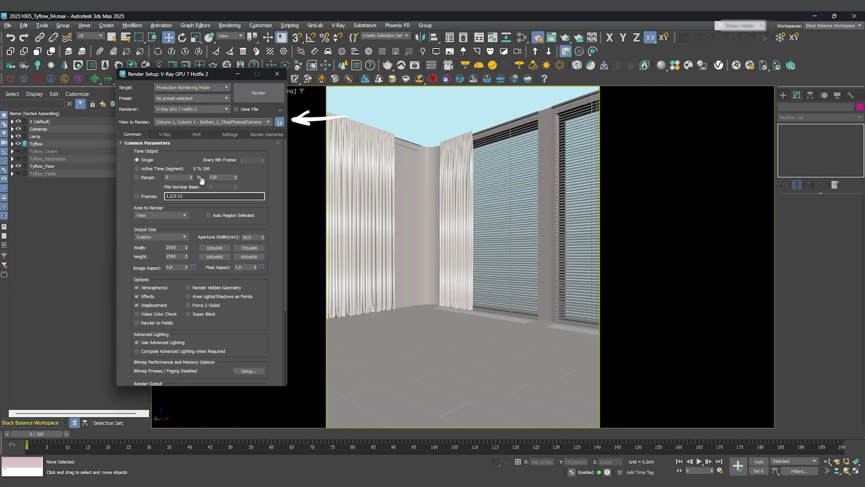
{"action": "left_click", "coordinate": [279, 122]}
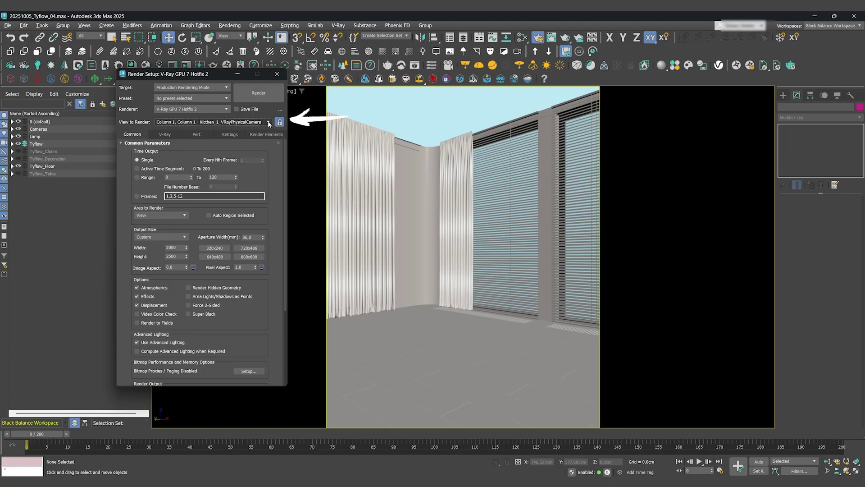
{"action": "left_click", "coordinate": [270, 75]}
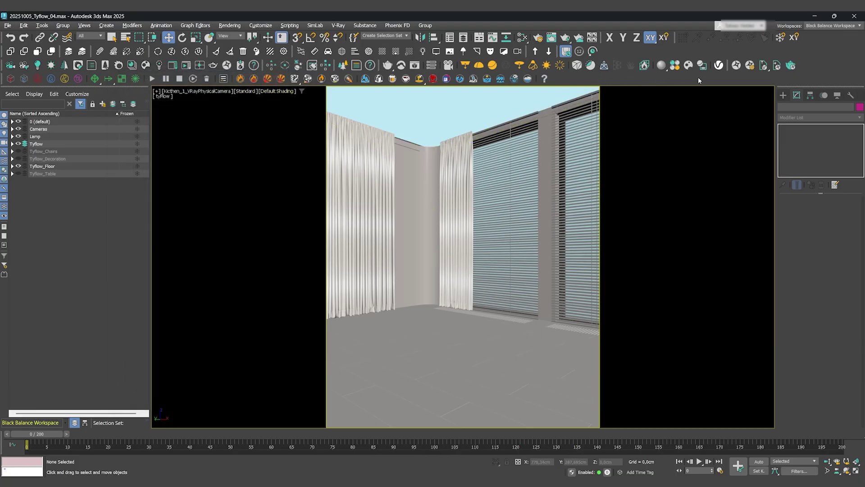
- Start the Vantage Live Link and add a Color sub-state with highlight burn 0.108 and Filmic tonemap
{"action": "left_click", "coordinate": [737, 66]}
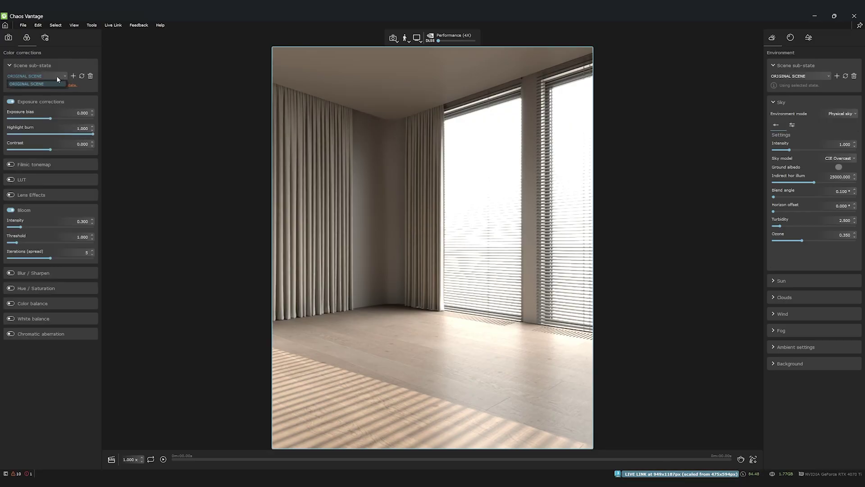
{"action": "left_click", "coordinate": [73, 76]}
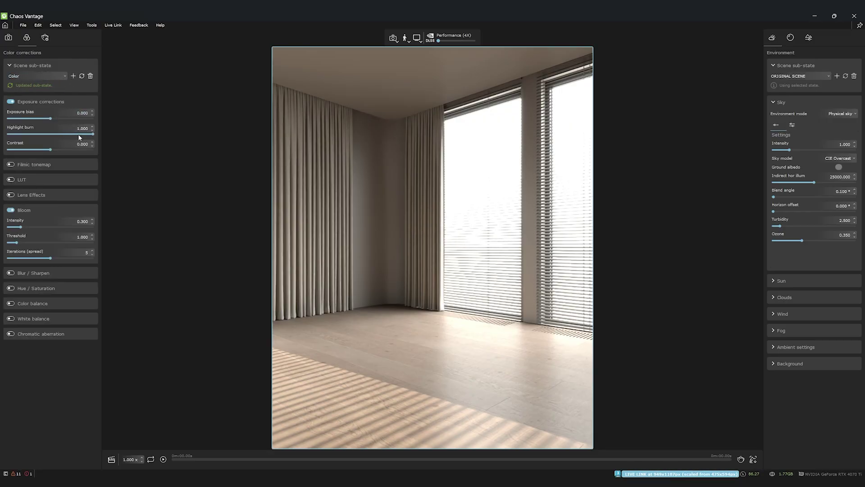
{"action": "left_click_drag", "start_coordinate": [77, 134], "coordinate": [18, 134]}
{"action": "left_click", "coordinate": [18, 165]}
{"action": "left_click_drag", "start_coordinate": [22, 209], "coordinate": [30, 255]}
- Load the Adanmq_Canon_DS LUT, lower bloom to 0.114 and saturation to -0.127
{"action": "left_click", "coordinate": [10, 286]}
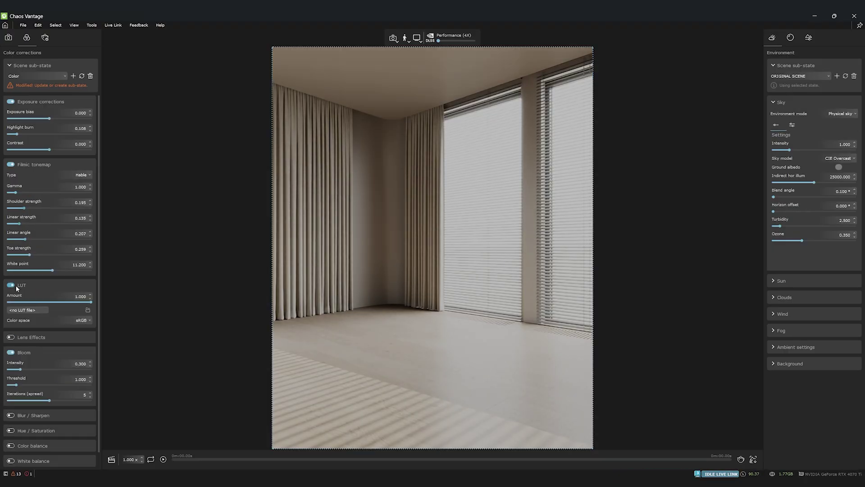
{"action": "left_click", "coordinate": [88, 310]}
{"action": "left_click", "coordinate": [199, 225]}
{"action": "left_click_drag", "start_coordinate": [20, 369], "coordinate": [12, 369]}
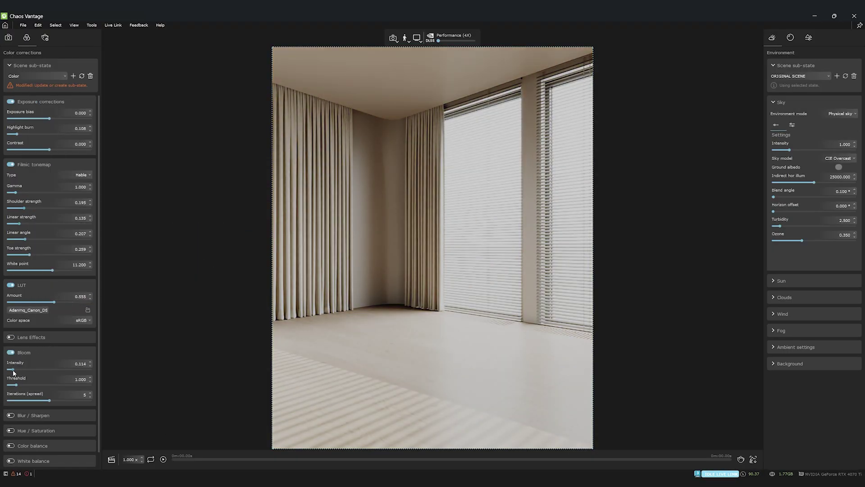
{"action": "left_click", "coordinate": [43, 430]}
{"action": "scroll", "coordinate": [45, 440], "scroll_direction": "down", "scroll_amount": 1}
{"action": "scroll", "coordinate": [81, 423], "scroll_direction": "down", "scroll_amount": 3}
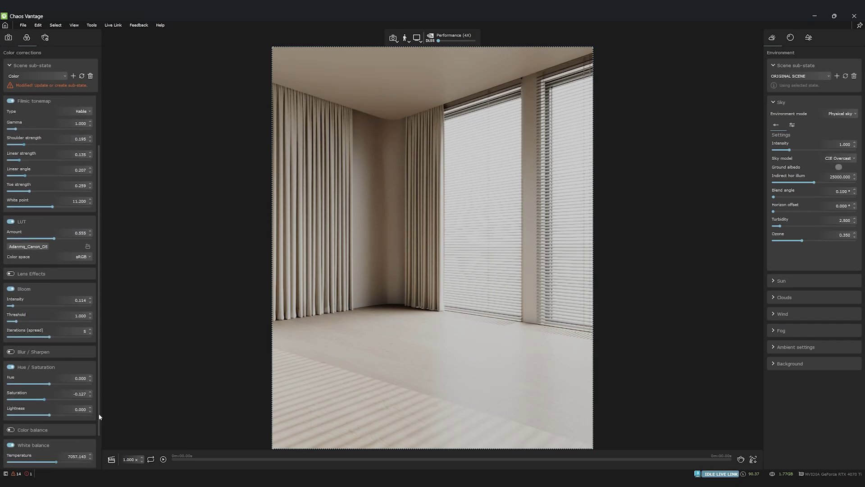
{"action": "scroll", "coordinate": [99, 416], "scroll_direction": "up", "scroll_amount": 4}
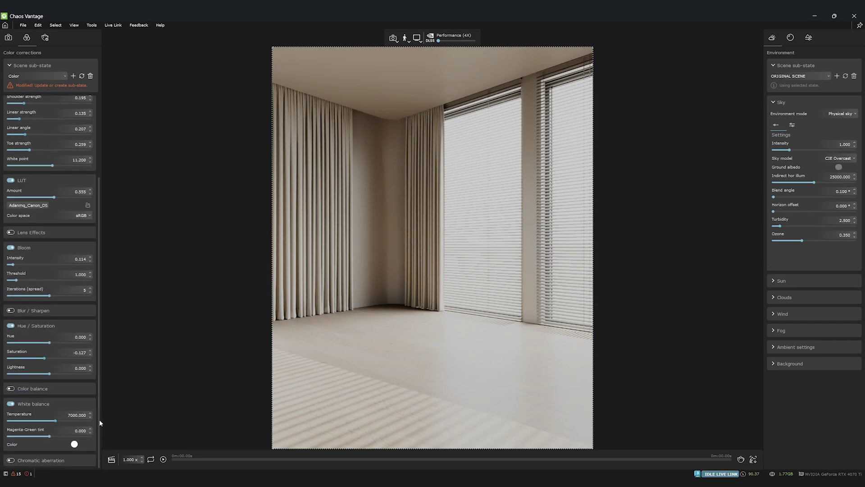
{"action": "left_click", "coordinate": [11, 38]}
- Create a new scene state named 'Animation' in Vantage
{"action": "left_click", "coordinate": [809, 37]}
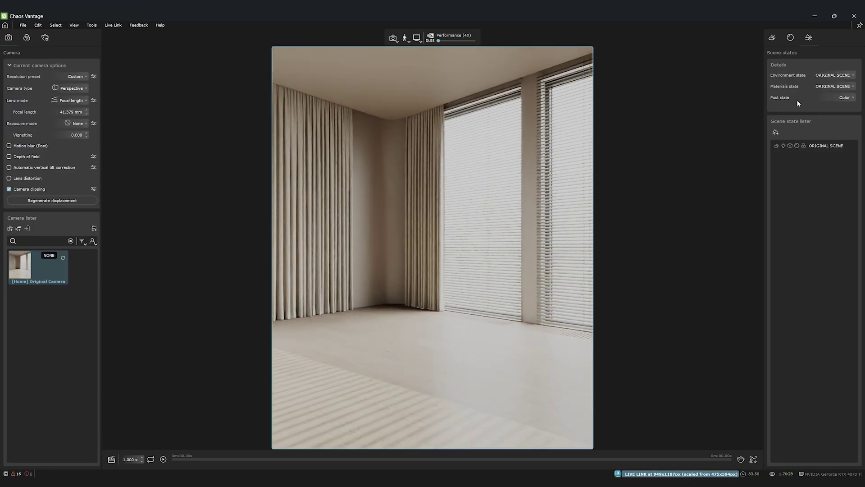
{"action": "left_click", "coordinate": [776, 132]}
{"action": "type", "text": "Animation"}
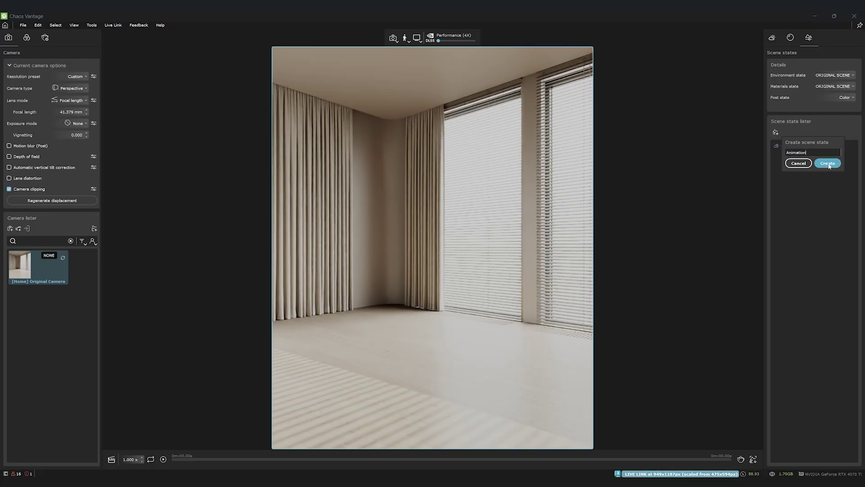
{"action": "left_click", "coordinate": [828, 164]}
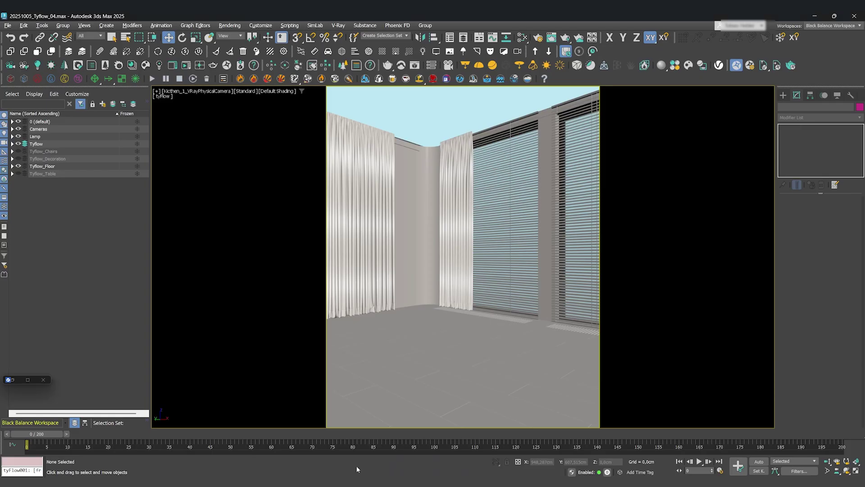
- Scrub the timeline to frames 48 and 131 to see the furniture grow, then return early
{"action": "left_click_drag", "start_coordinate": [41, 439], "coordinate": [239, 441]}
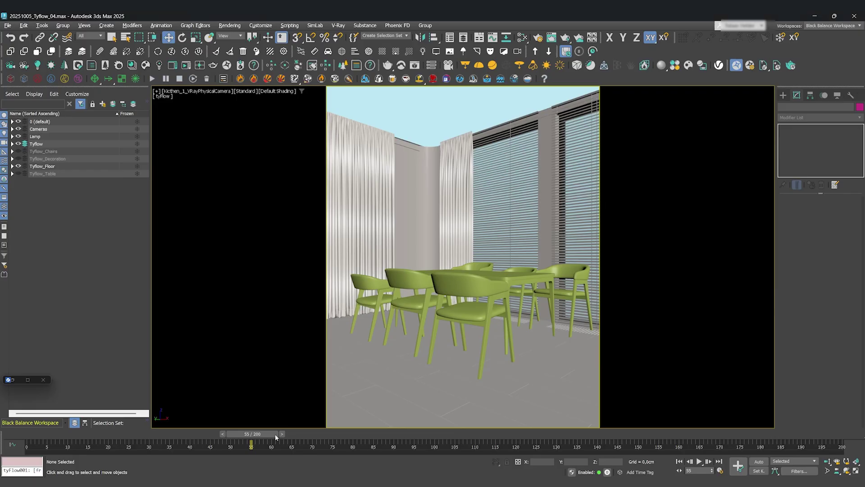
{"action": "left_click_drag", "start_coordinate": [247, 439], "coordinate": [615, 452]}
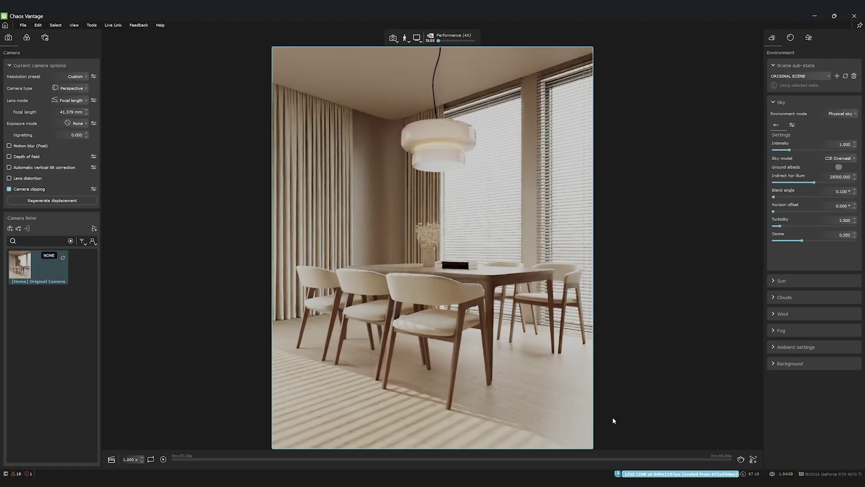
{"action": "left_click", "coordinate": [635, 481]}
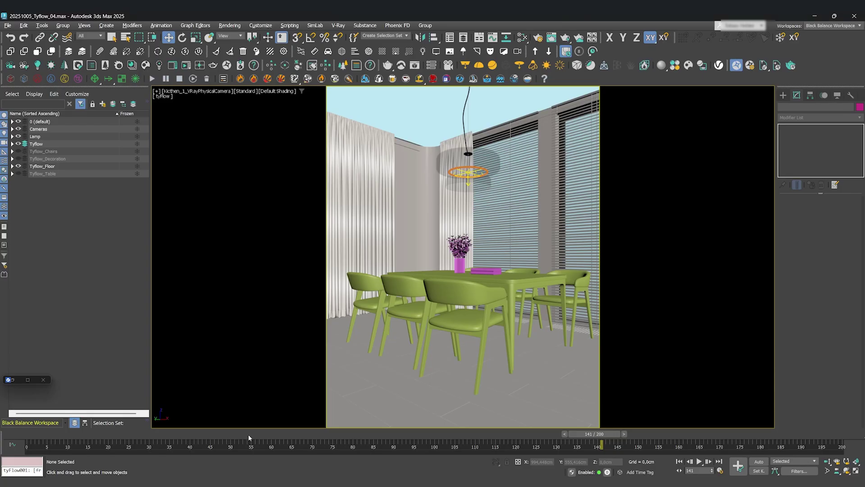
{"action": "left_click_drag", "start_coordinate": [602, 440], "coordinate": [135, 450]}
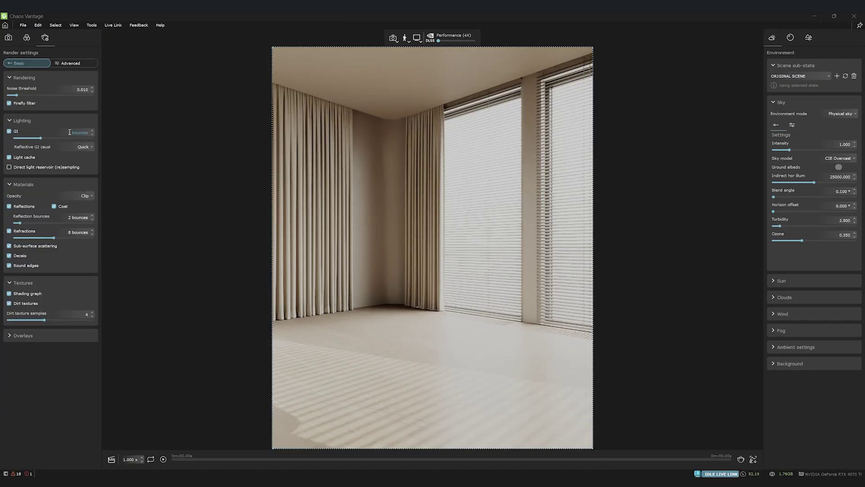
- Set GI to 4 bounces, reflection and refraction bounces to 15, and disable the firefly filter
{"action": "type", "text": "4"}
{"action": "key", "text": "Return"}
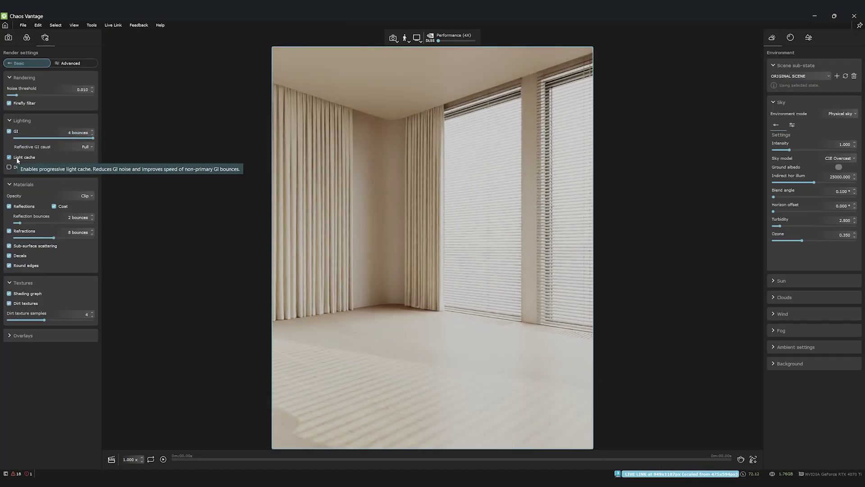
{"action": "double_click", "coordinate": [78, 218]}
{"action": "type", "text": "15"}
{"action": "key", "text": "Tab"}
{"action": "type", "text": "15"}
{"action": "key", "text": "Tab"}
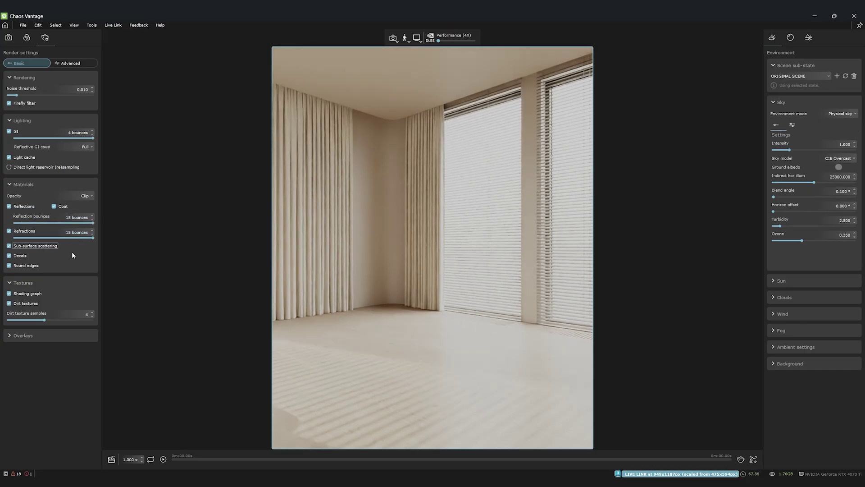
{"action": "left_click", "coordinate": [24, 103]}
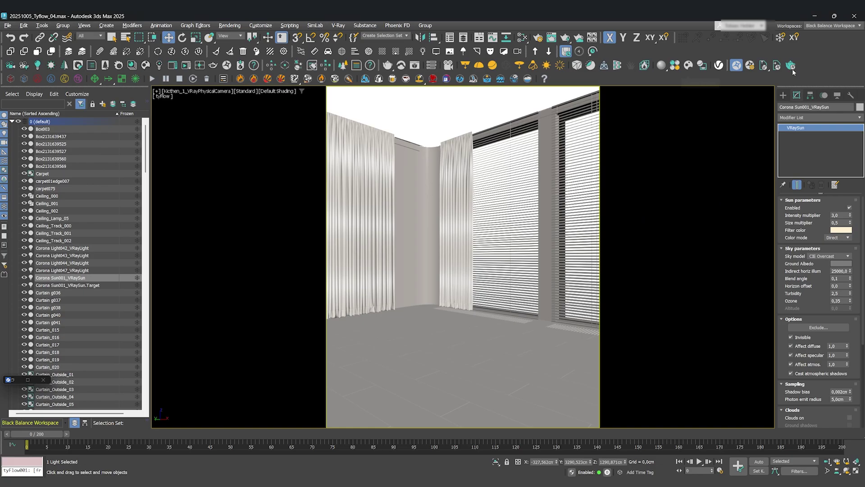
- Send the animation to Vantage via Live Link using the Kitchen_1_VRayPhysicalCamera
{"action": "left_click", "coordinate": [792, 67]}
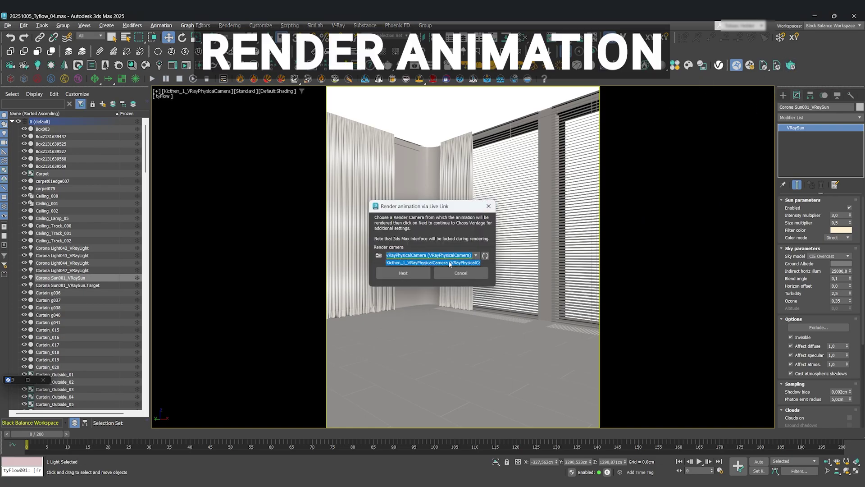
{"action": "left_click", "coordinate": [418, 274]}
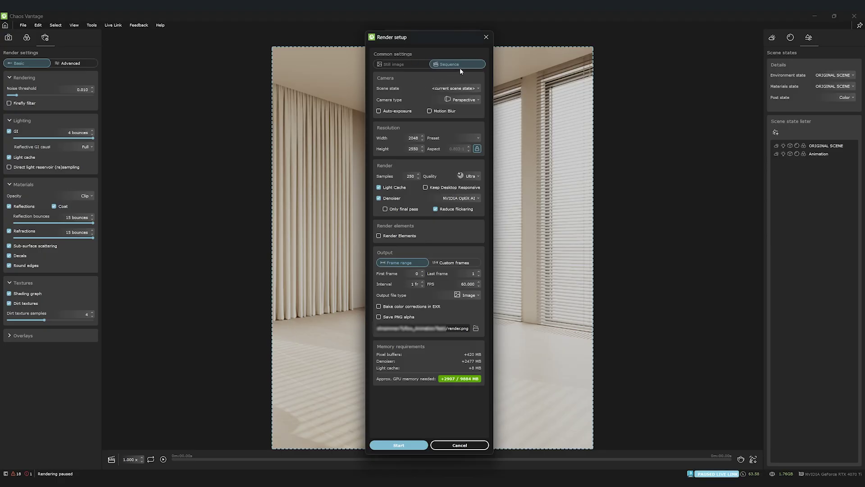
- Use the Animation scene state with Reduce flickering off, saving the sequence as Animation.png
{"action": "left_click", "coordinate": [455, 88]}
{"action": "left_click", "coordinate": [445, 108]}
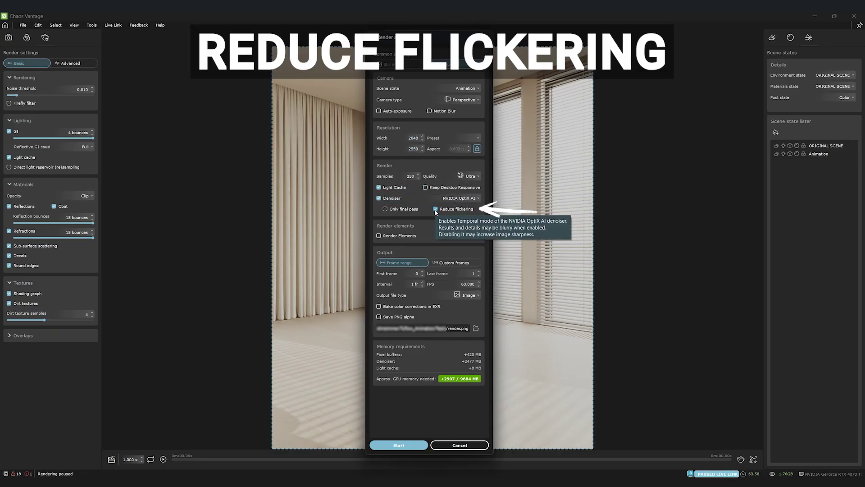
{"action": "left_click", "coordinate": [448, 213]}
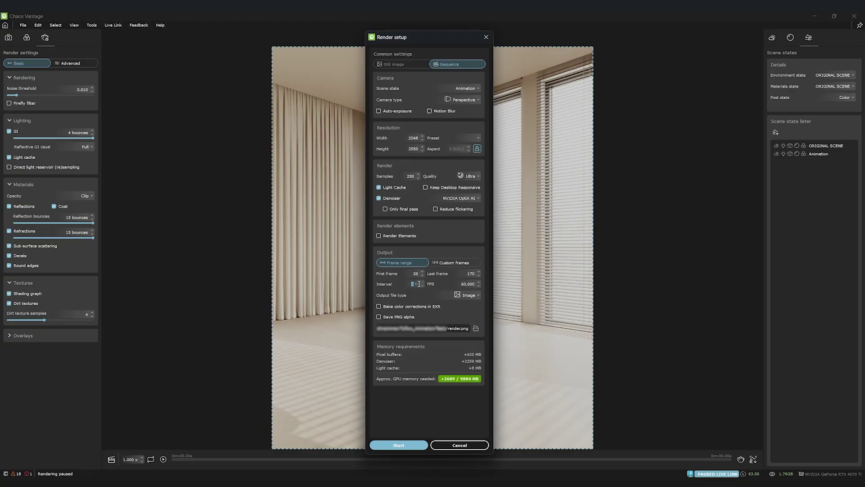
{"action": "left_click", "coordinate": [476, 329]}
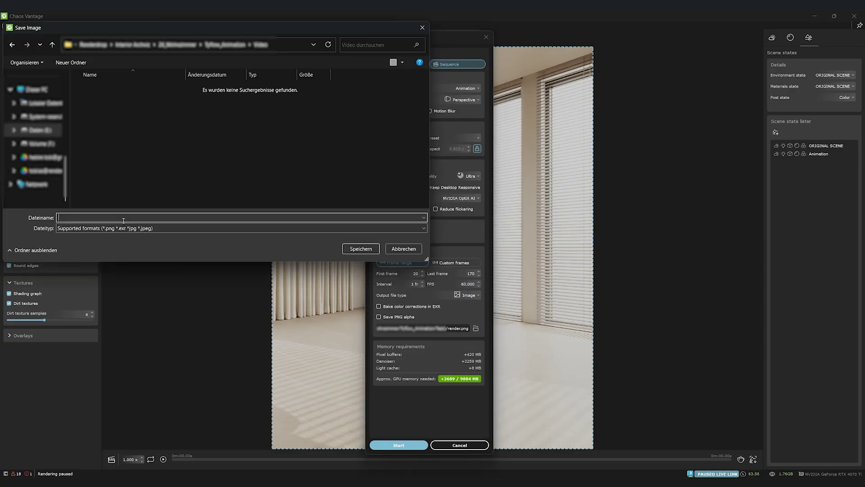
{"action": "left_click", "coordinate": [344, 247]}
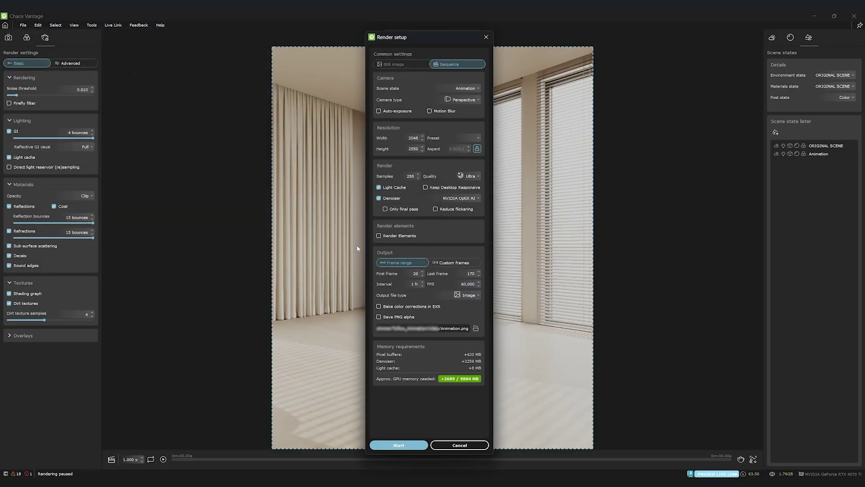
{"action": "left_click", "coordinate": [416, 444]}
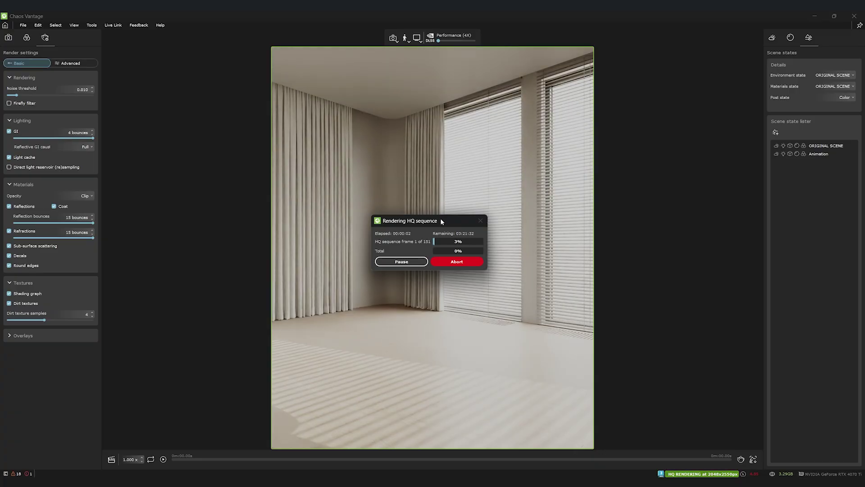